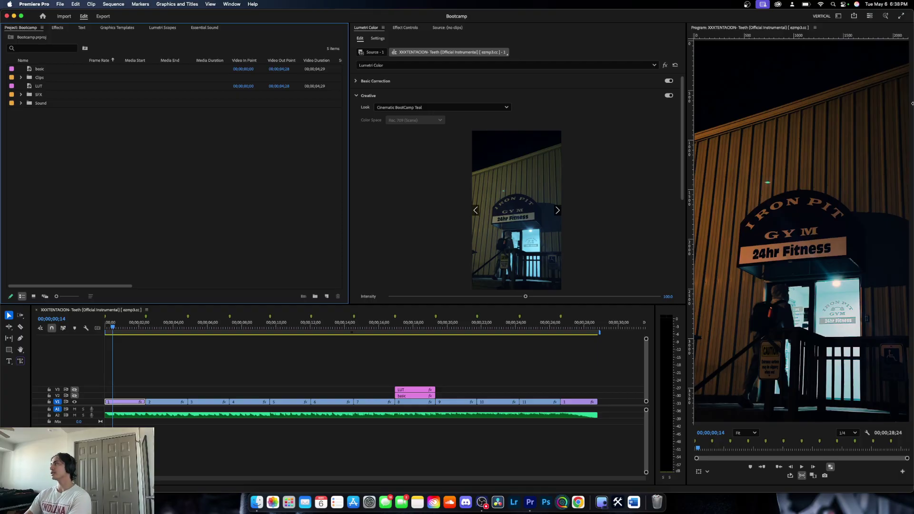
- Open the Good music folder from the desktop and go to the beginning of its file list
{"action": "double_click", "coordinate": [822, 19]}
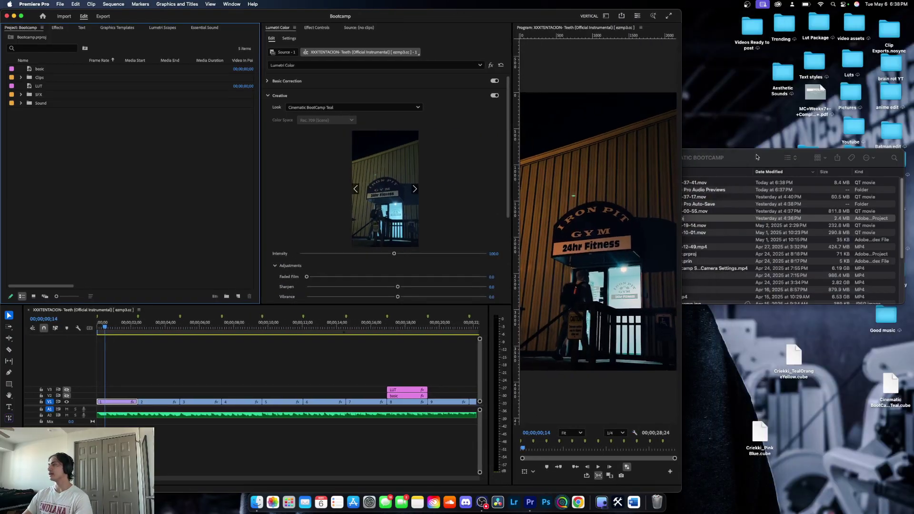
{"action": "left_click", "coordinate": [757, 158]}
{"action": "left_click", "coordinate": [585, 158]}
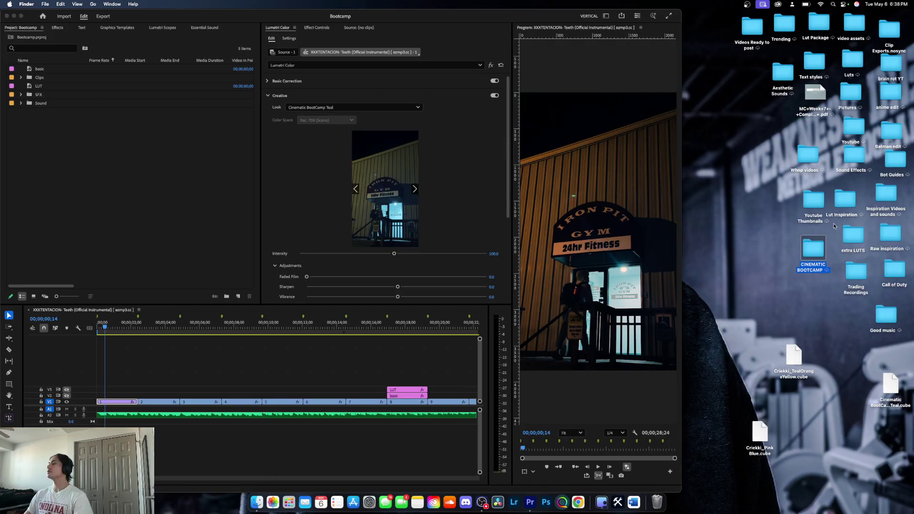
{"action": "double_click", "coordinate": [886, 316]}
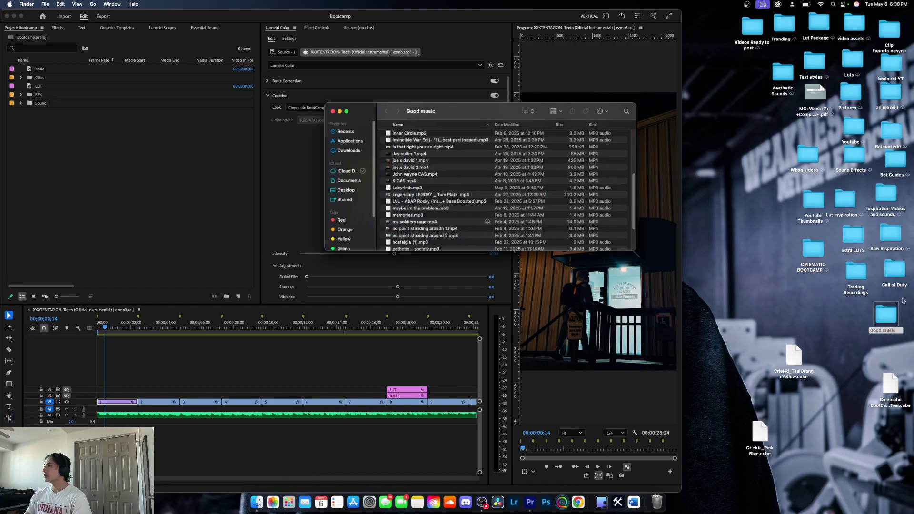
{"action": "scroll", "coordinate": [419, 183], "scroll_direction": "up", "scroll_amount": 5}
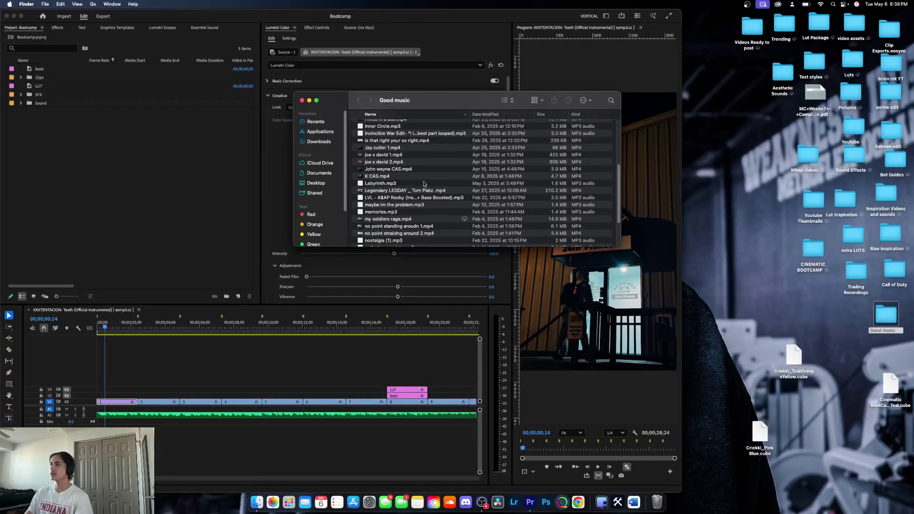
{"action": "scroll", "coordinate": [418, 182], "scroll_direction": "up", "scroll_amount": 3}
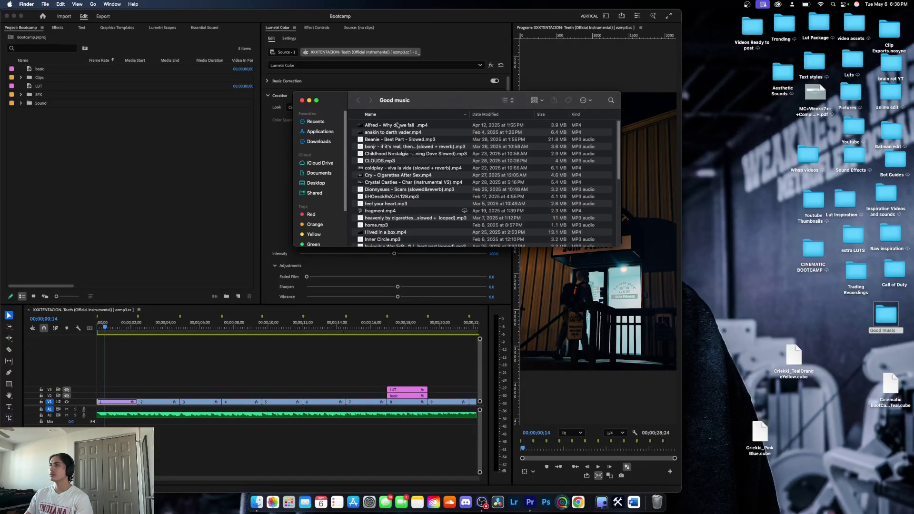
- Preview the clip Alfred - Why do we fall .mp4, browse the remaining music files, and close the folder
{"action": "left_click", "coordinate": [397, 126]}
{"action": "key", "text": "space"}
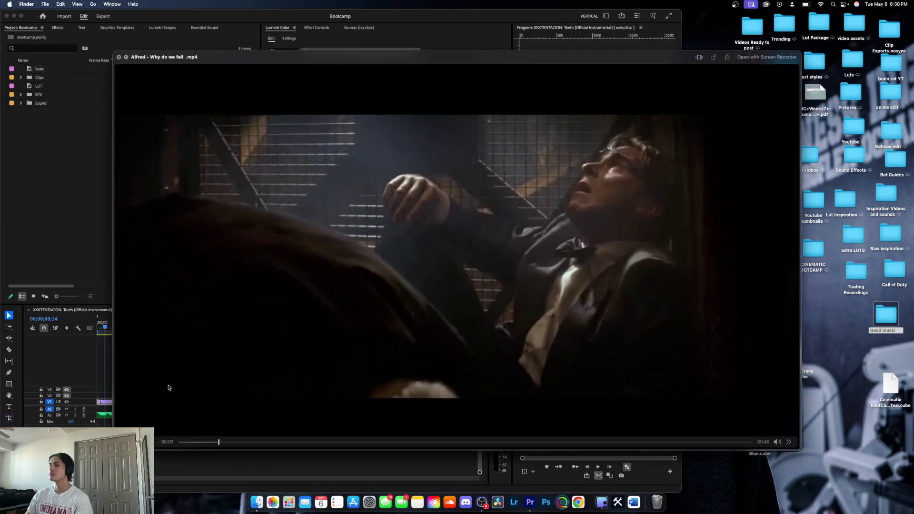
{"action": "key", "text": "space"}
{"action": "scroll", "coordinate": [410, 182], "scroll_direction": "down", "scroll_amount": 10}
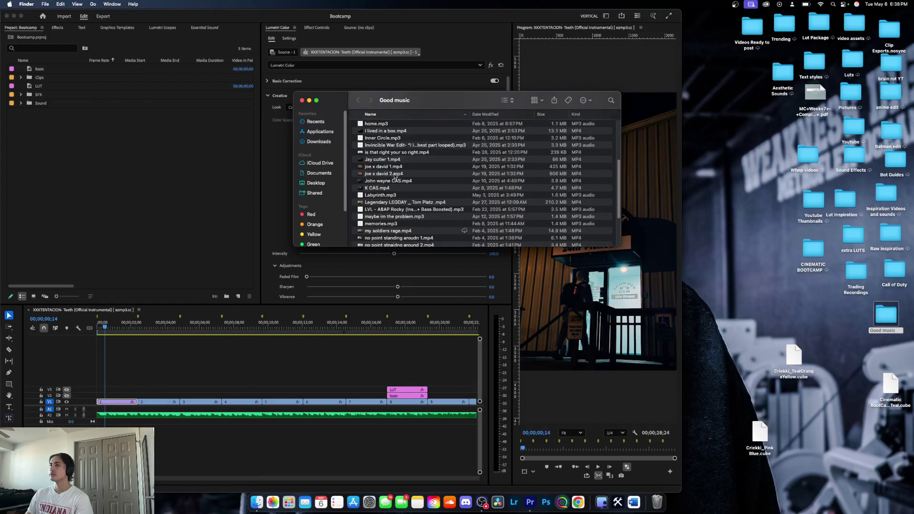
{"action": "scroll", "coordinate": [409, 182], "scroll_direction": "down", "scroll_amount": 5}
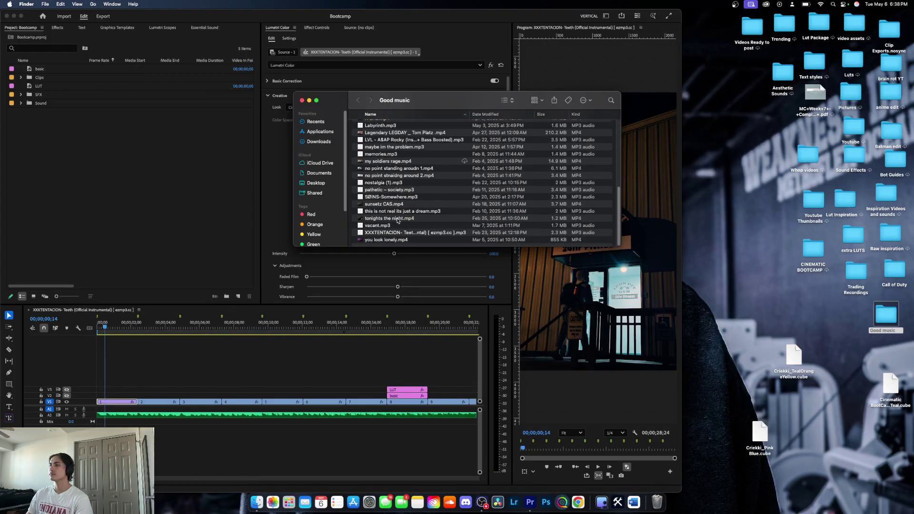
{"action": "left_click", "coordinate": [398, 220]}
{"action": "left_click_drag", "start_coordinate": [397, 240], "coordinate": [106, 101]}
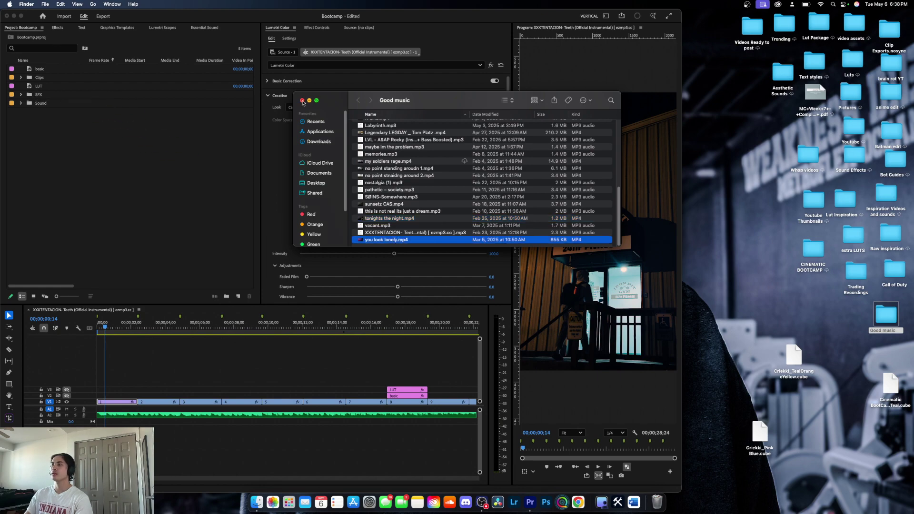
{"action": "left_click", "coordinate": [303, 101]}
{"action": "double_click", "coordinate": [210, 13]}
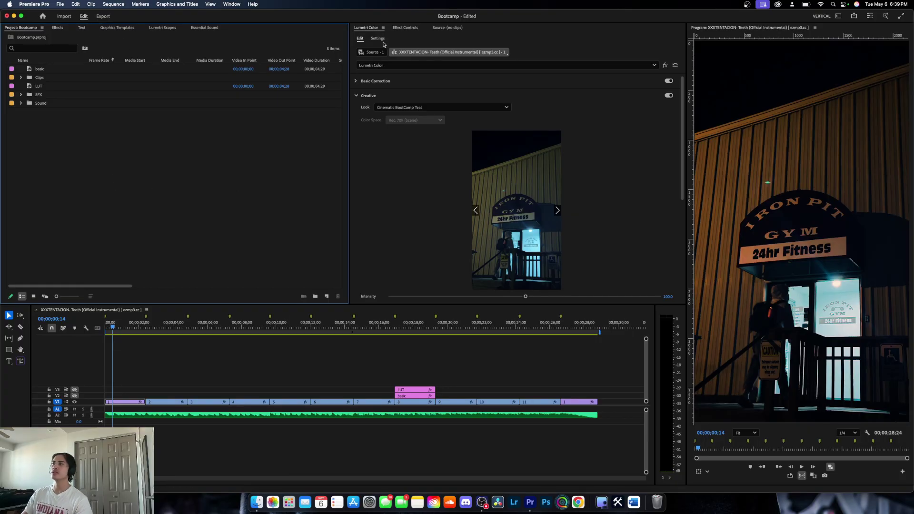
- Draw a text box with the Type tool across the upper building wall in the opening clip's frame
{"action": "left_click", "coordinate": [405, 28]}
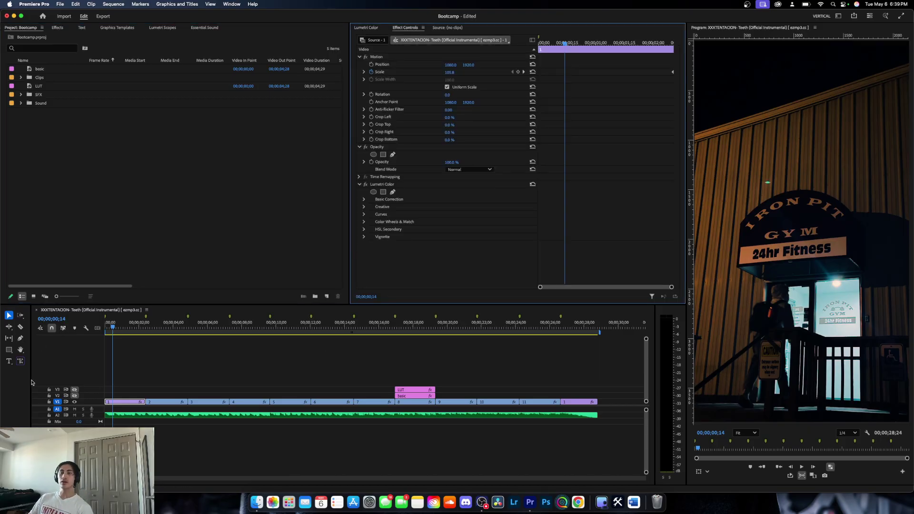
{"action": "left_click_drag", "start_coordinate": [31, 381], "coordinate": [2, 384]}
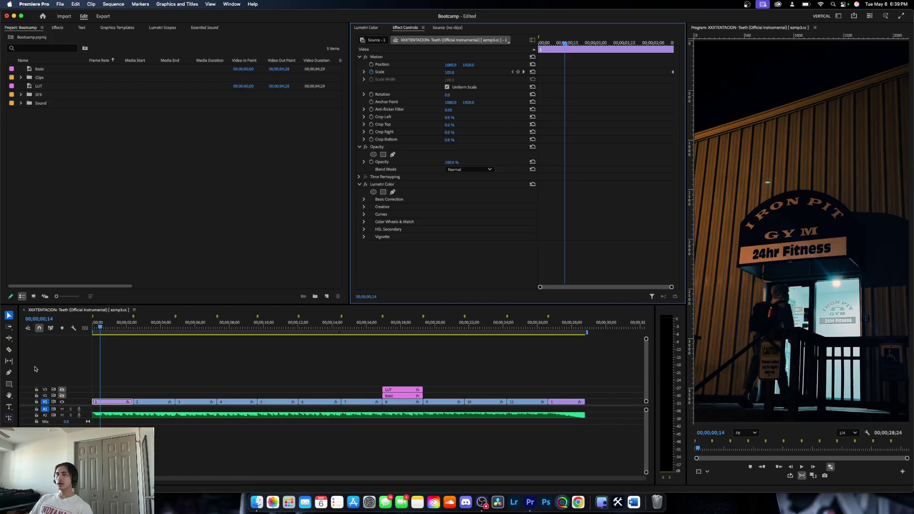
{"action": "left_click", "coordinate": [9, 408]}
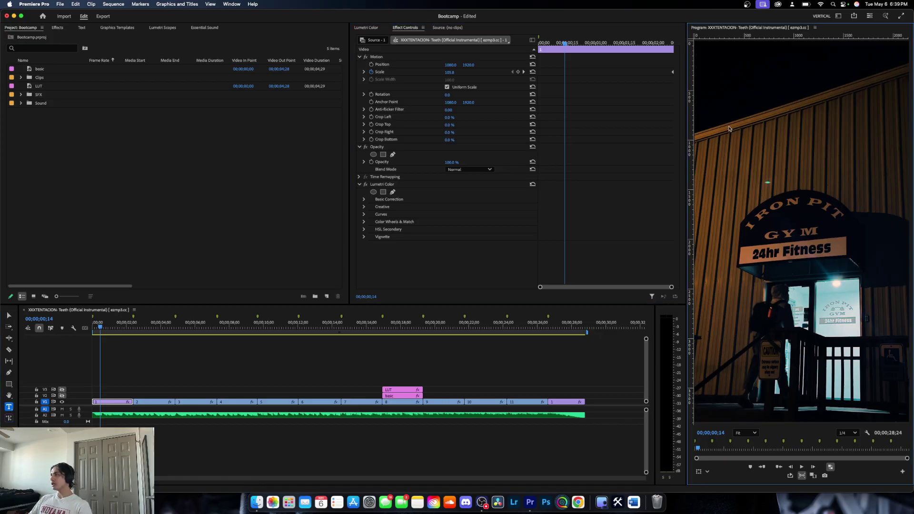
{"action": "left_click_drag", "start_coordinate": [730, 127], "coordinate": [883, 167]}
{"action": "type", "text": "Cineamti"}
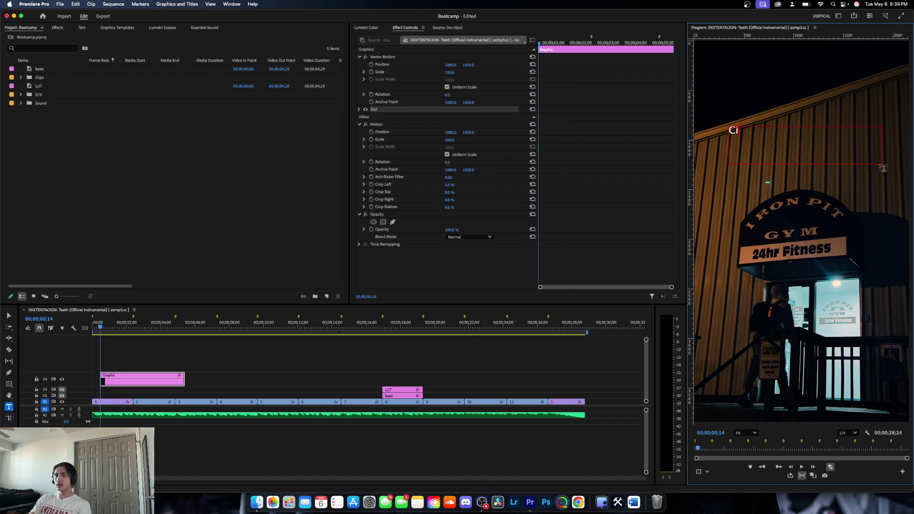
{"action": "key", "text": "BackSpace"}
{"action": "key", "text": "BackSpace"}
{"action": "key", "text": "BackSpace"}
{"action": "key", "text": "BackSpace"}
{"action": "key", "text": "BackSpace"}
{"action": "key", "text": "BackSpace"}
{"action": "key", "text": "BackSpace"}
{"action": "key", "text": "BackSpace"}
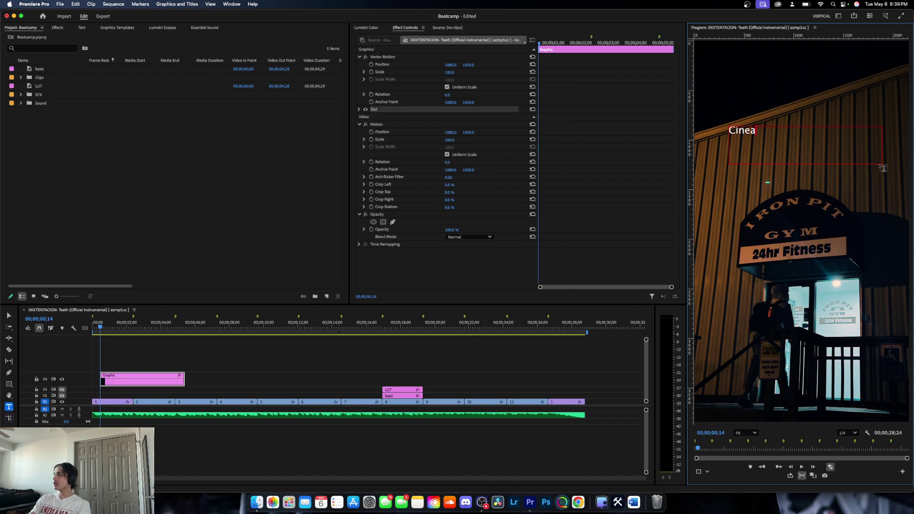
- Enter the caption "night like thise>>>" in the text box
{"action": "type", "text": "night like thiws"}
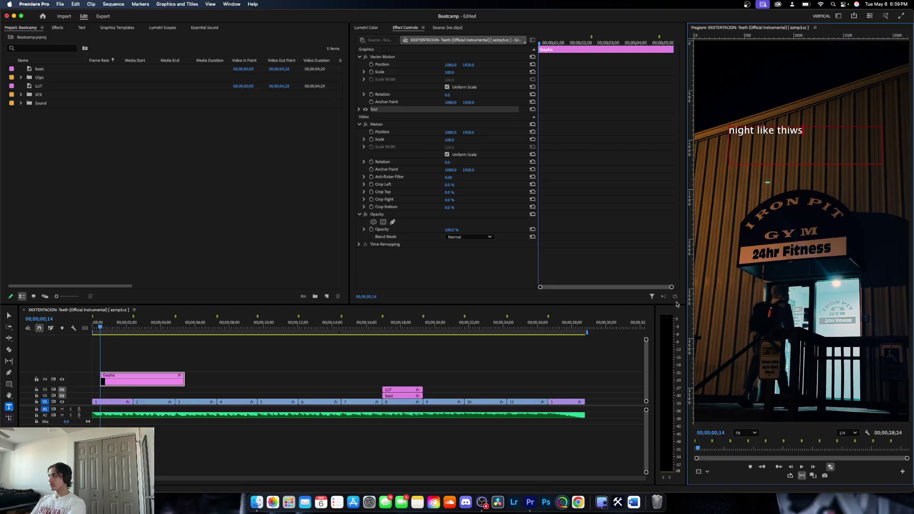
{"action": "key", "text": "BackSpace"}
{"action": "key", "text": "BackSpace"}
{"action": "type", "text": "se"}
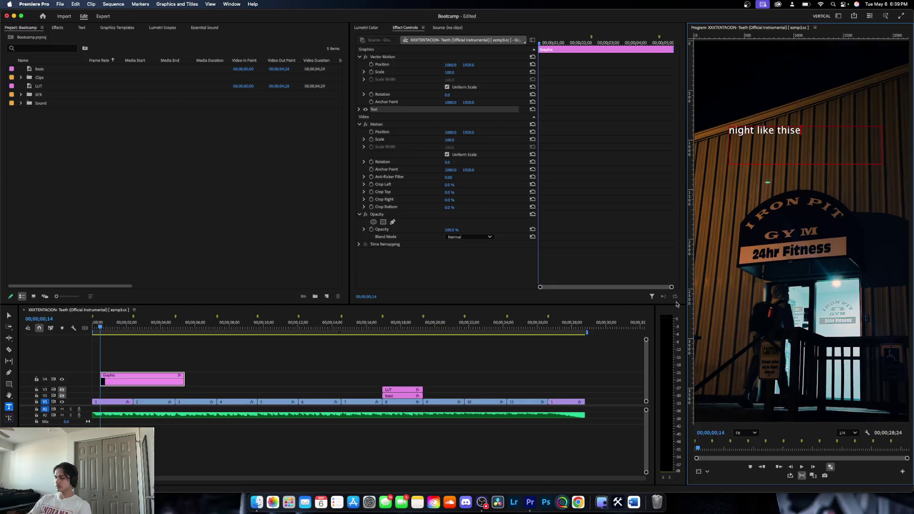
{"action": "type", "text": ">>>"}
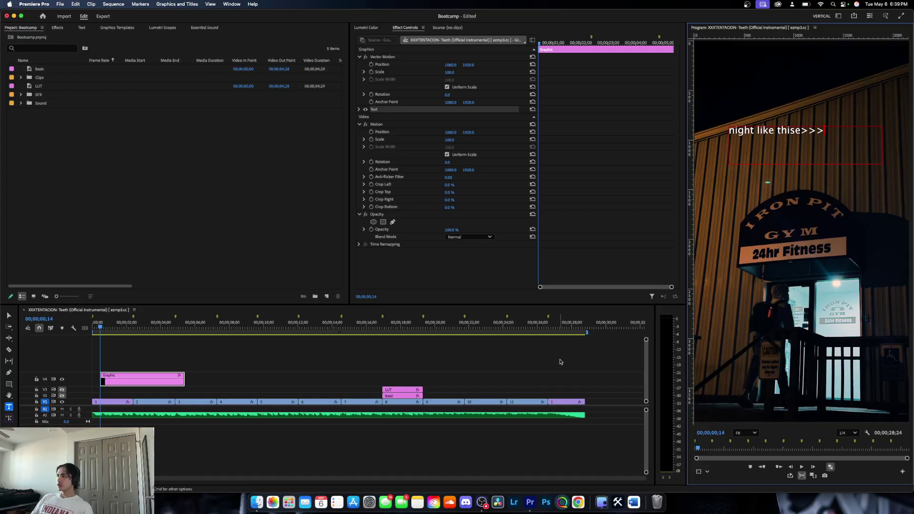
{"action": "left_click", "coordinate": [221, 362]}
- Shift the caption graphic lower and to the right by setting its Vector Motion position to about 1278, 2254
{"action": "left_click", "coordinate": [131, 383]}
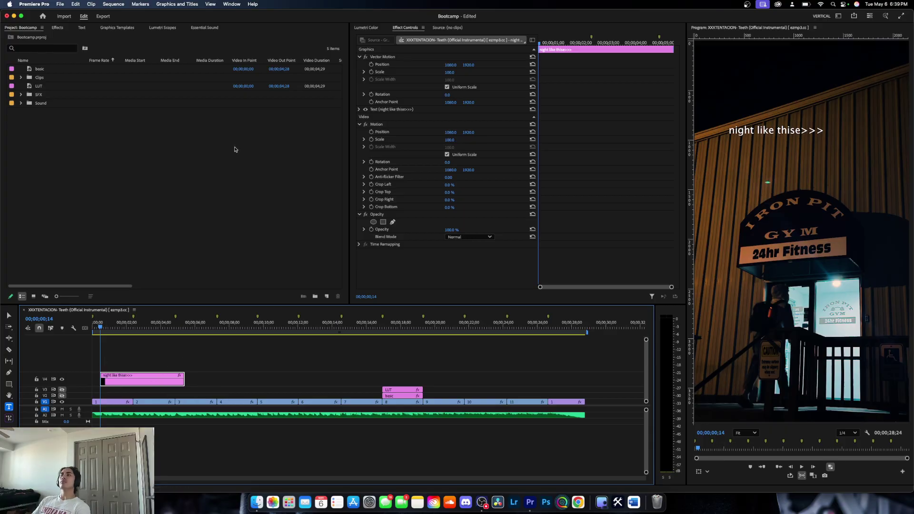
{"action": "left_click", "coordinate": [119, 402]}
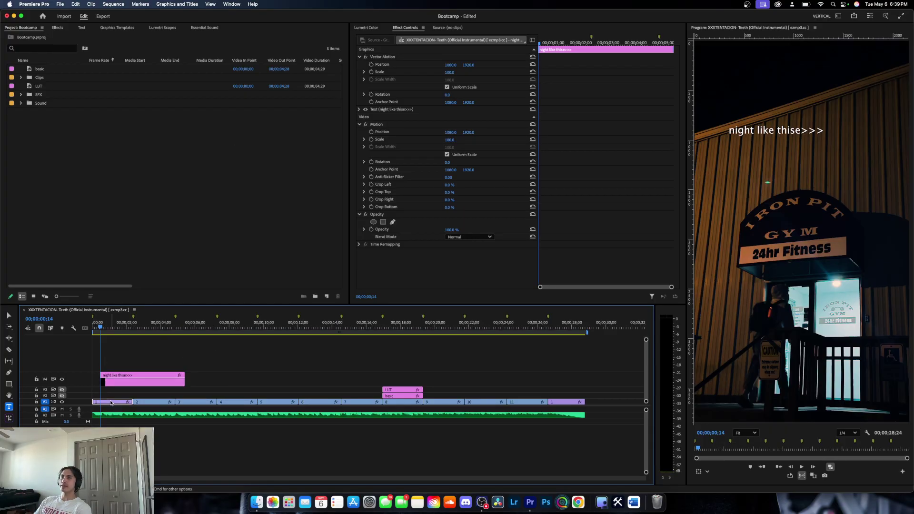
{"action": "left_click", "coordinate": [129, 381]}
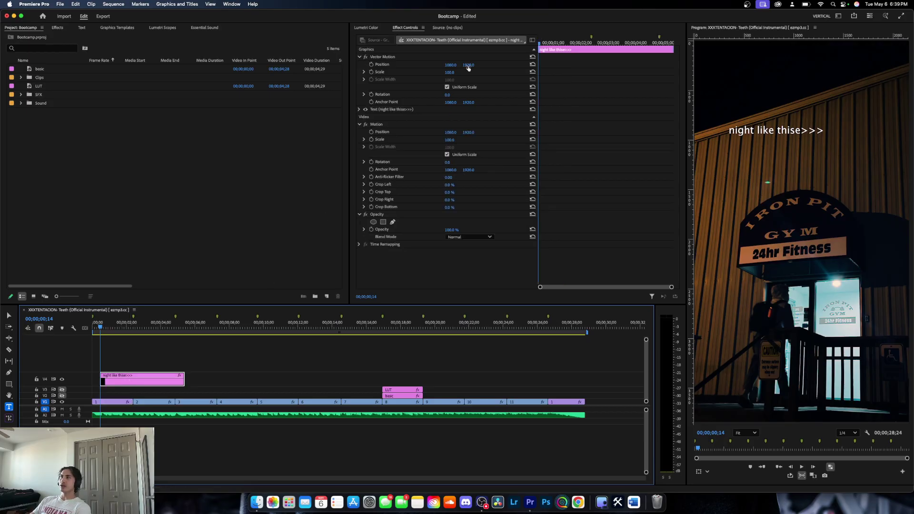
{"action": "mouse_move", "coordinate": [468, 65]}
{"action": "left_mouse_down"}
{"action": "mouse_move", "coordinate": [500, 64]}
{"action": "mouse_move", "coordinate": [426, 71]}
{"action": "mouse_move", "coordinate": [514, 64]}
{"action": "mouse_move", "coordinate": [419, 65]}
{"action": "mouse_move", "coordinate": [472, 65]}
{"action": "left_mouse_up"}
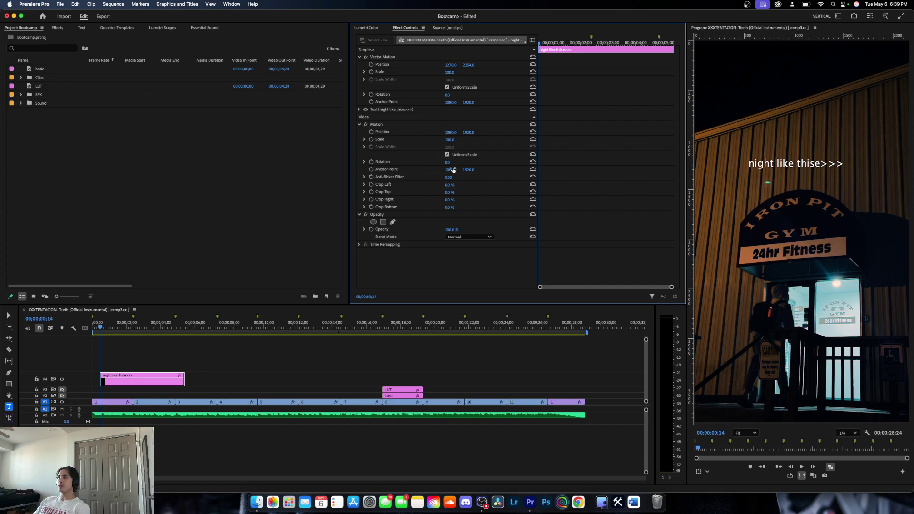
{"action": "mouse_move", "coordinate": [449, 185]}
{"action": "left_mouse_down"}
{"action": "mouse_move", "coordinate": [478, 185]}
{"action": "mouse_move", "coordinate": [449, 184]}
{"action": "left_mouse_up"}
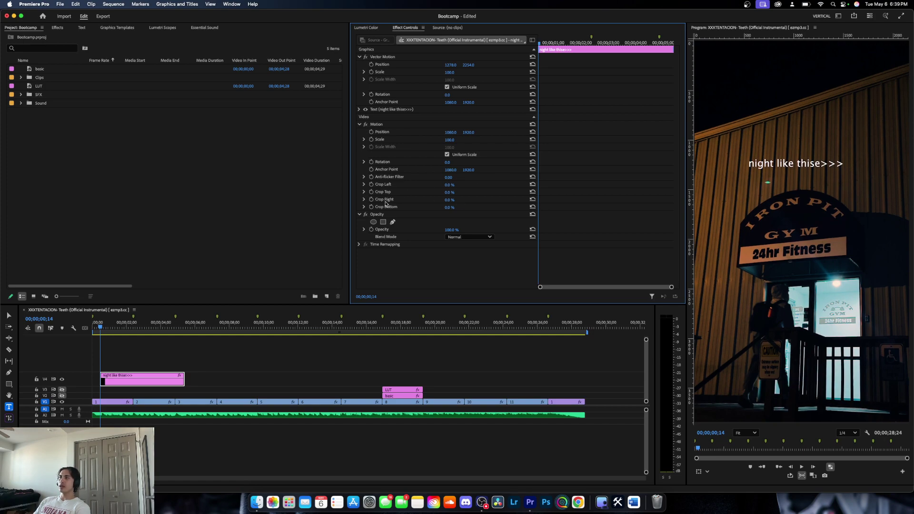
- Correct the caption wording to "night like this>>>" and shorten its timeline clip to end at about three seconds
{"action": "left_click", "coordinate": [83, 27]}
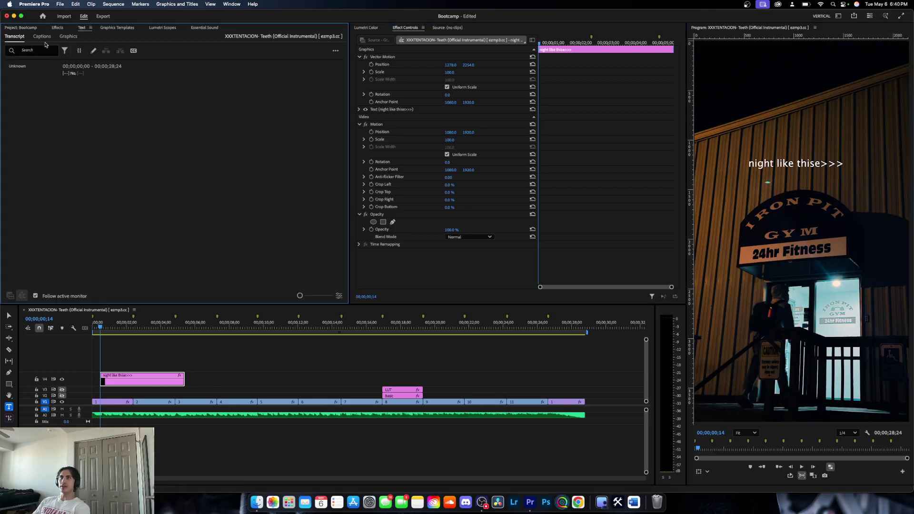
{"action": "left_click", "coordinate": [67, 37]}
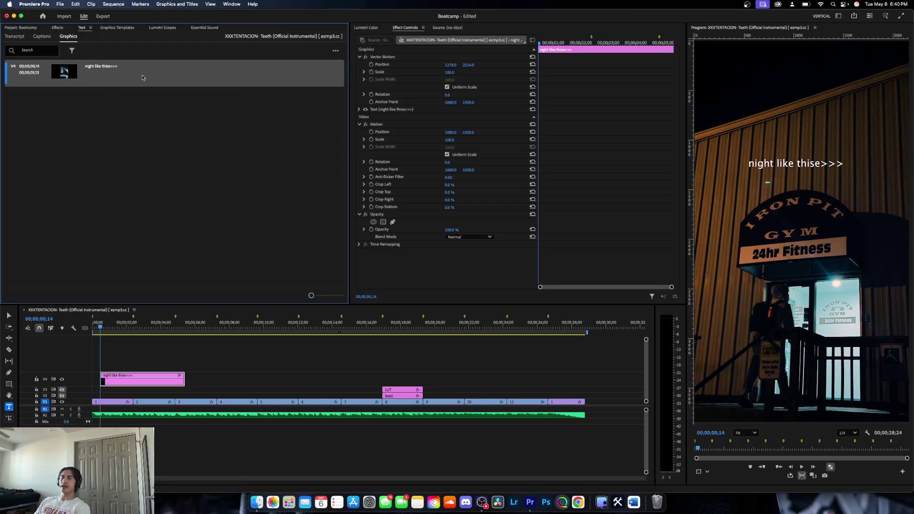
{"action": "left_click", "coordinate": [826, 171]}
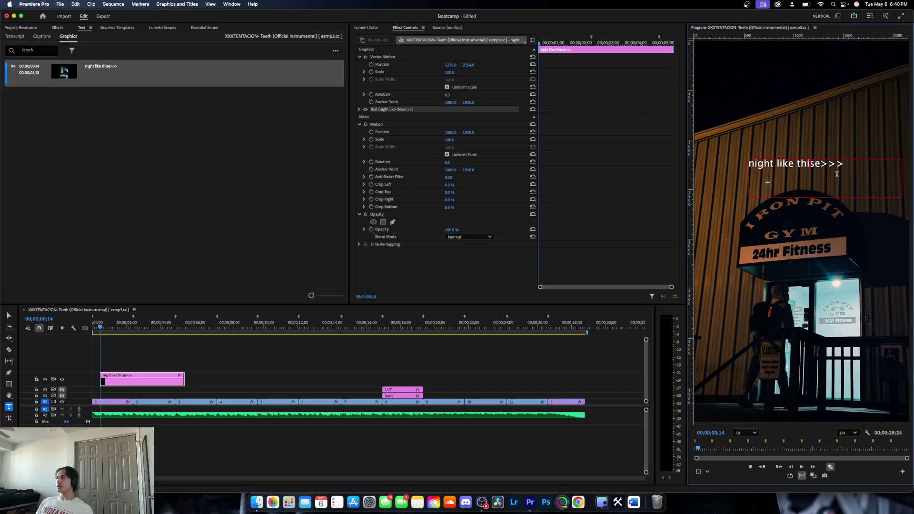
{"action": "key", "text": "BackSpace"}
{"action": "double_click", "coordinate": [89, 67]}
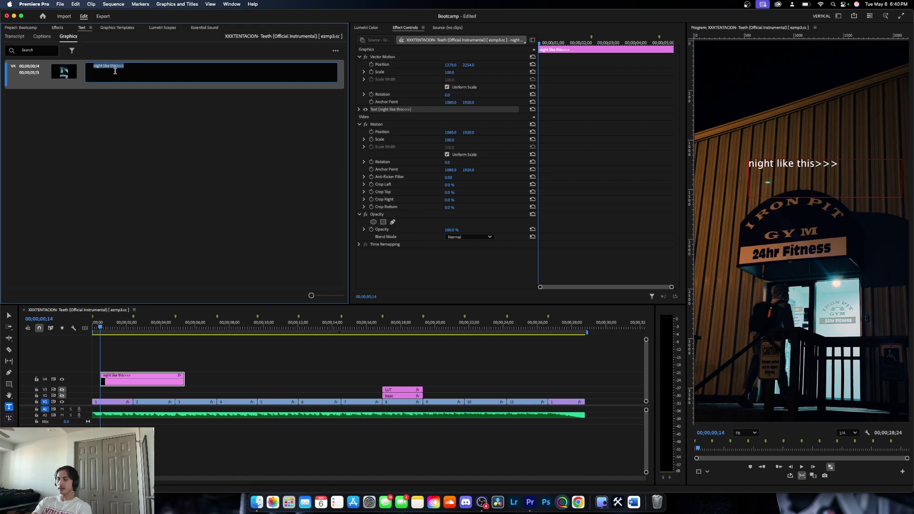
{"action": "key", "text": "Return"}
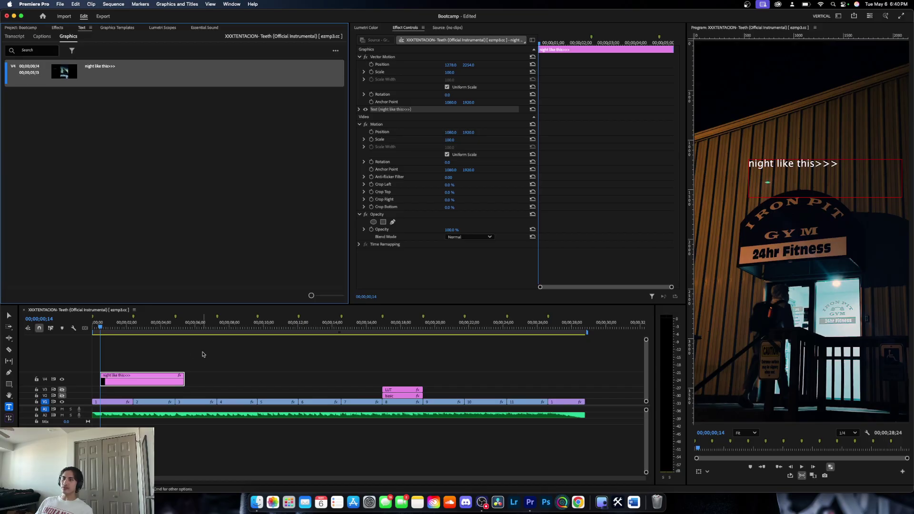
{"action": "left_click_drag", "start_coordinate": [184, 378], "coordinate": [148, 379]}
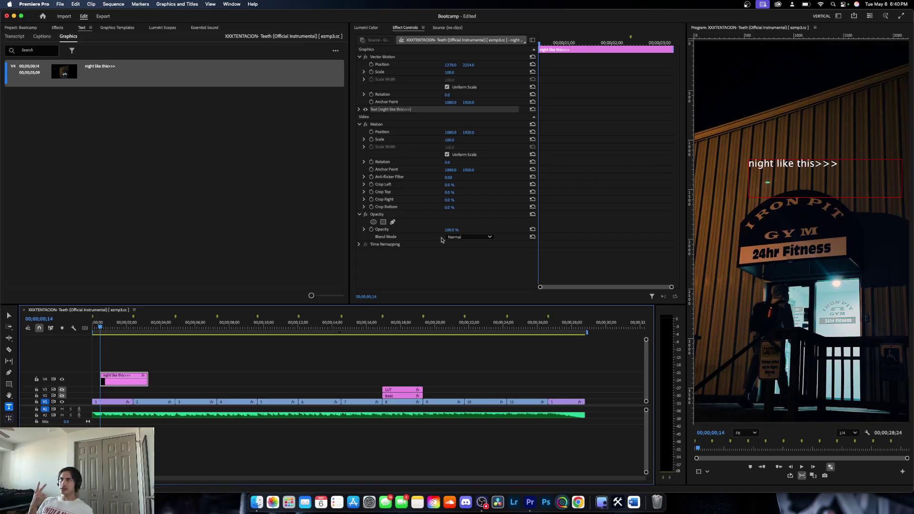
- Try enlarging the caption graphic's scale and reset its Vector Motion position and scale
{"action": "left_click_drag", "start_coordinate": [449, 72], "coordinate": [460, 72]}
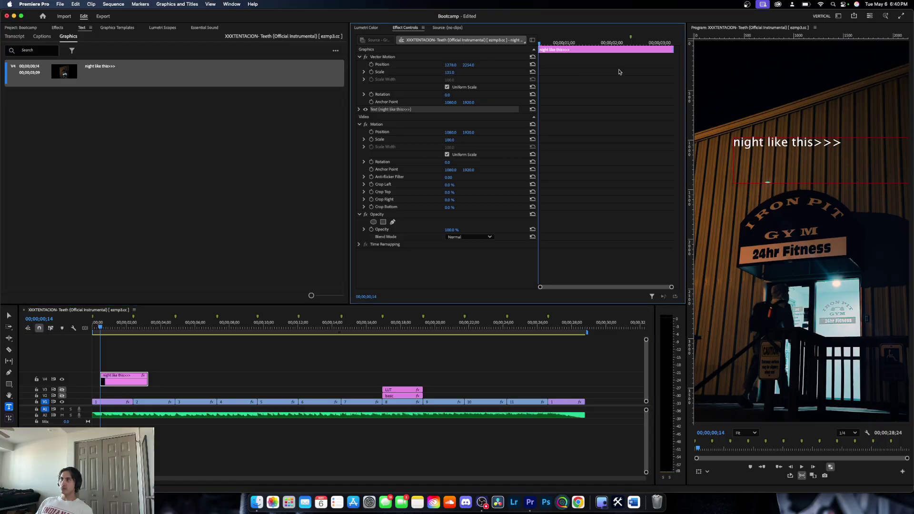
{"action": "left_click", "coordinate": [532, 64]}
{"action": "left_click", "coordinate": [532, 72]}
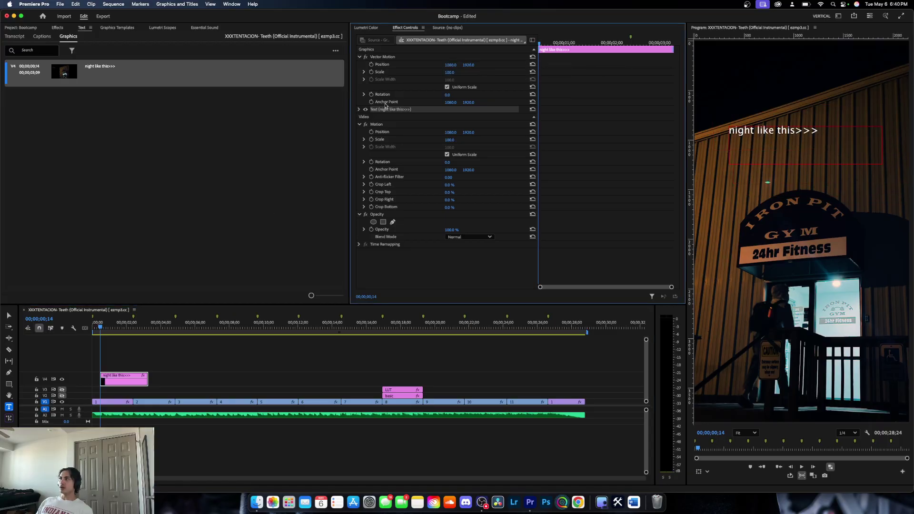
- Open the caption graphic's Properties, make that window taller so all settings fit, and select the whole caption text
{"action": "double_click", "coordinate": [116, 385]}
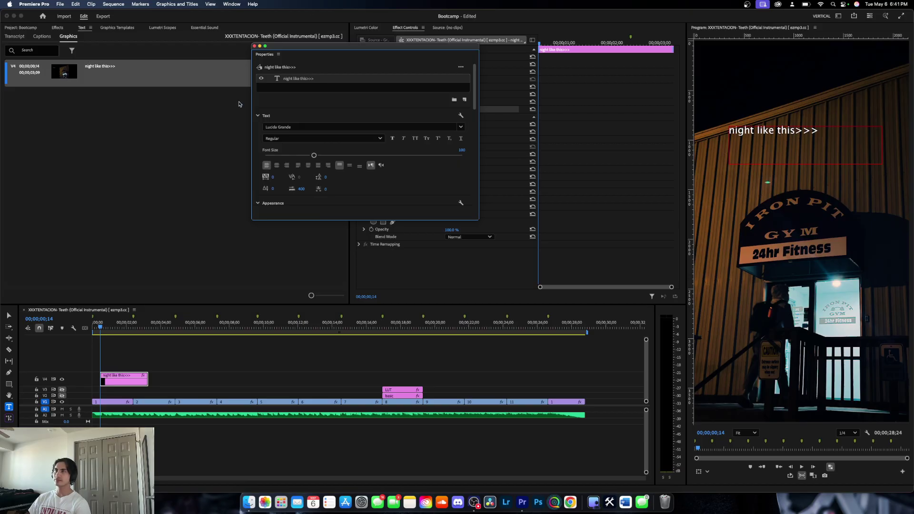
{"action": "left_click_drag", "start_coordinate": [326, 224], "coordinate": [384, 483]}
{"action": "left_click_drag", "start_coordinate": [343, 47], "coordinate": [383, 27]}
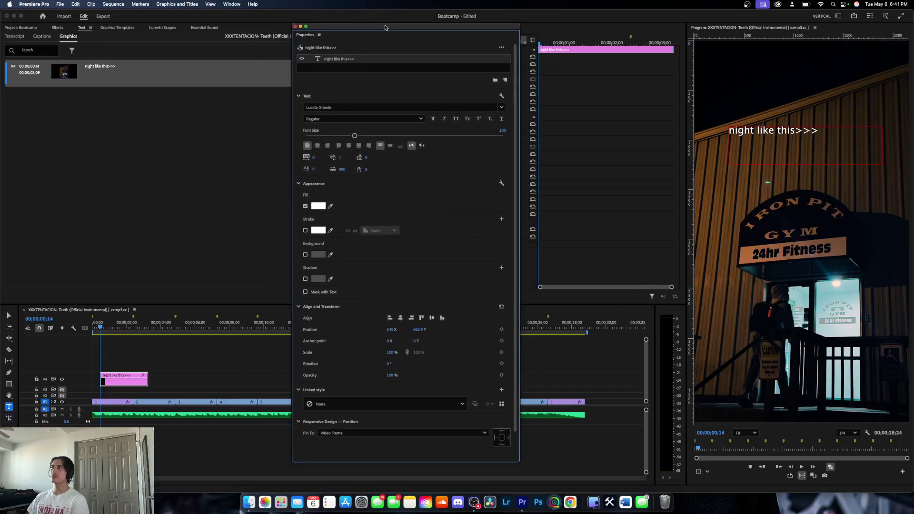
{"action": "double_click", "coordinate": [342, 59]}
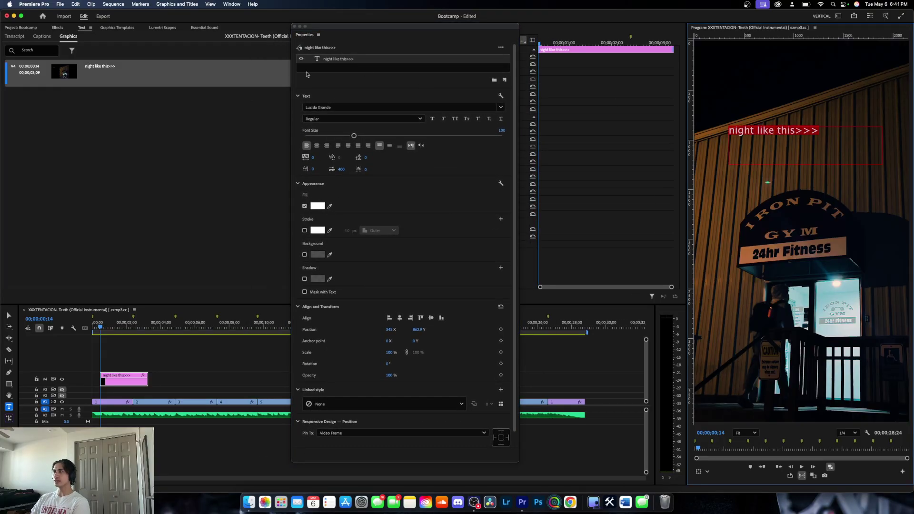
{"action": "left_click", "coordinate": [358, 93]}
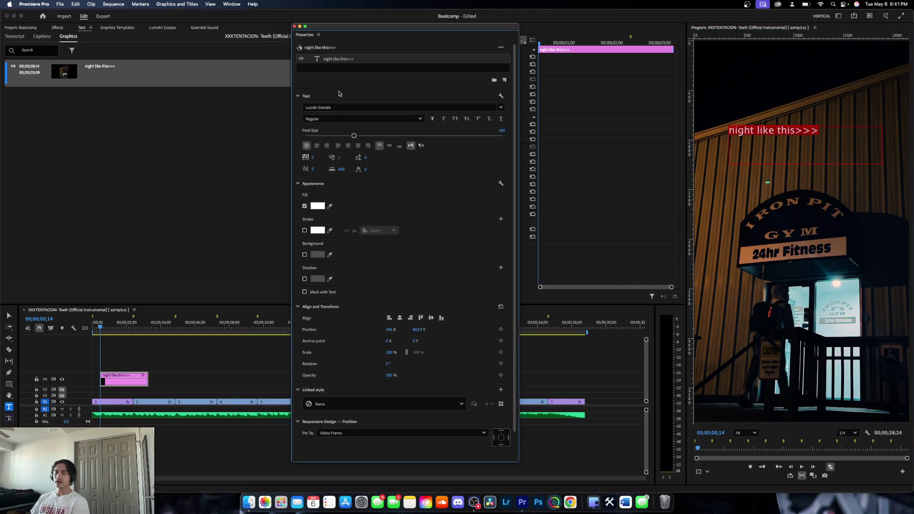
{"action": "left_click", "coordinate": [341, 107]}
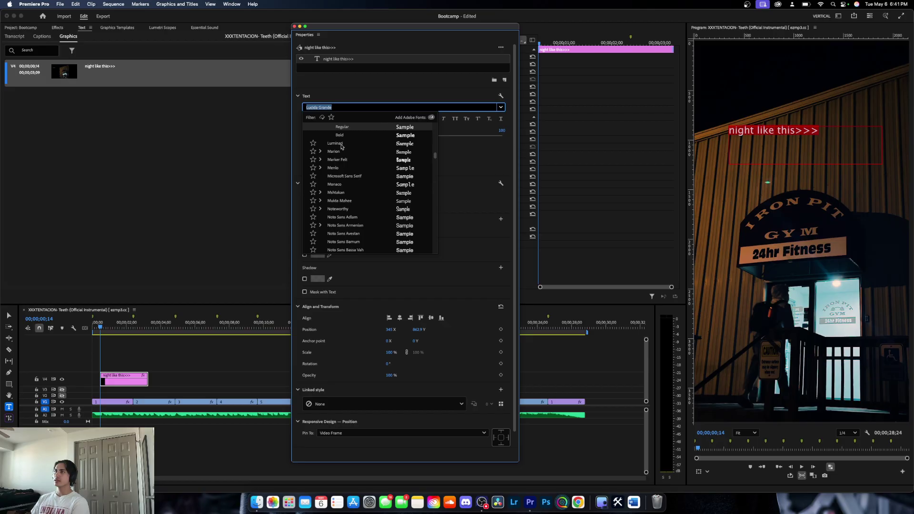
{"action": "scroll", "coordinate": [341, 147], "scroll_direction": "down", "scroll_amount": 5}
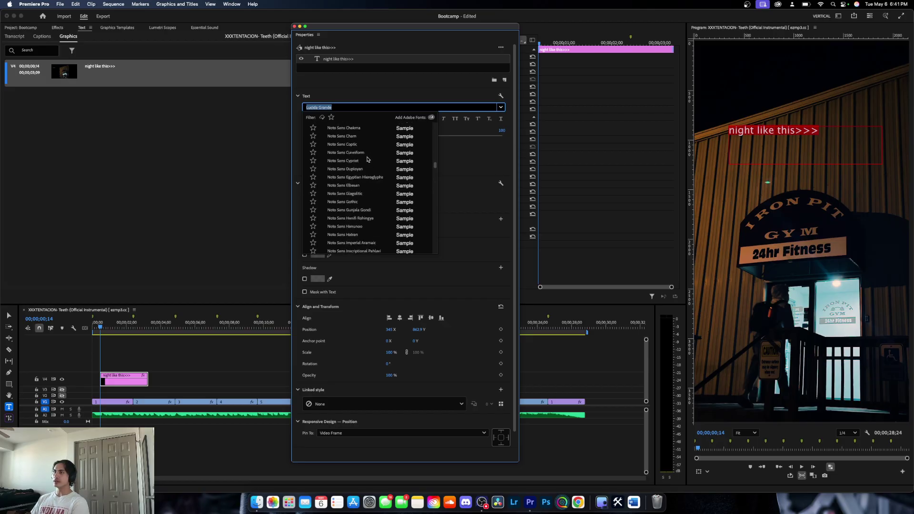
{"action": "scroll", "coordinate": [362, 157], "scroll_direction": "up", "scroll_amount": 5}
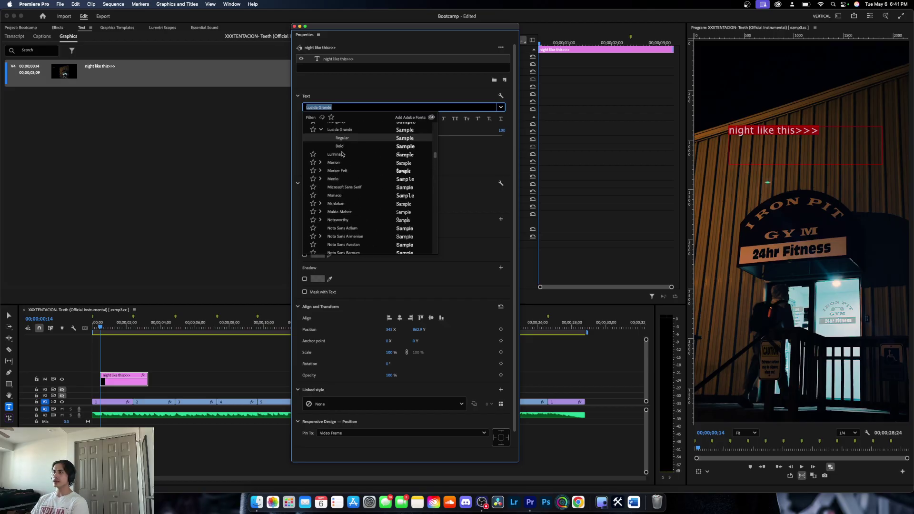
{"action": "left_click", "coordinate": [476, 159]}
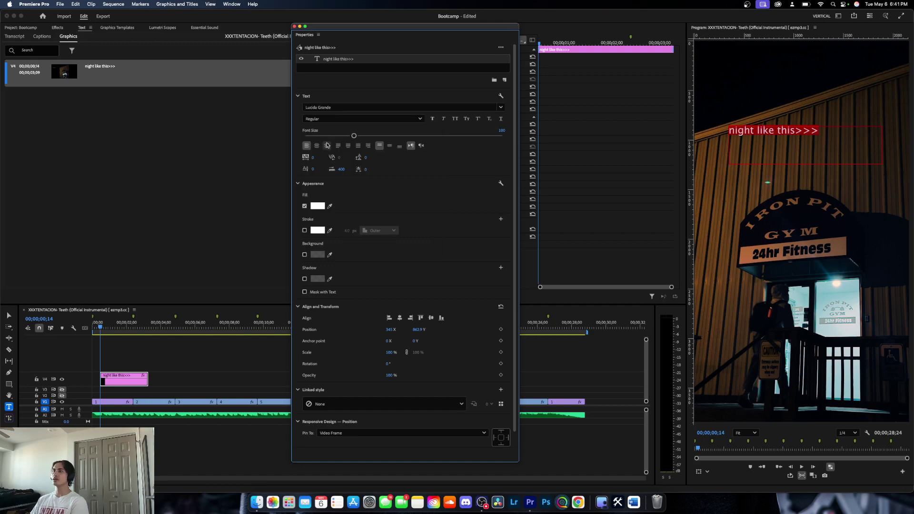
- Set the font style of the caption text to Bold
{"action": "left_click", "coordinate": [350, 119]}
{"action": "left_click", "coordinate": [377, 120]}
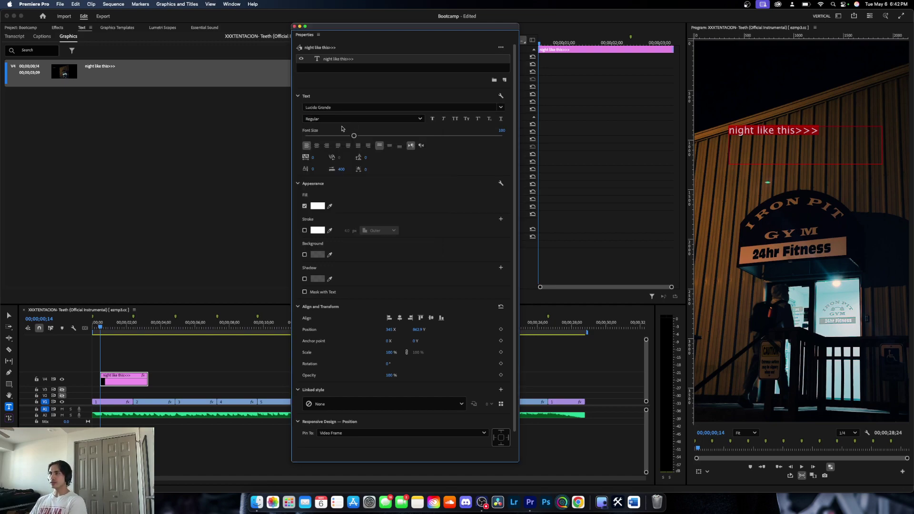
{"action": "left_click", "coordinate": [334, 120]}
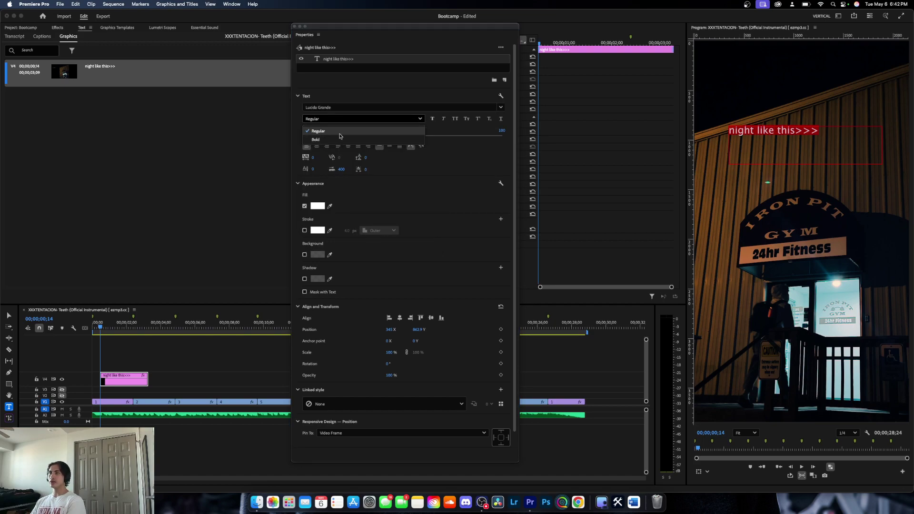
{"action": "left_click", "coordinate": [325, 139]}
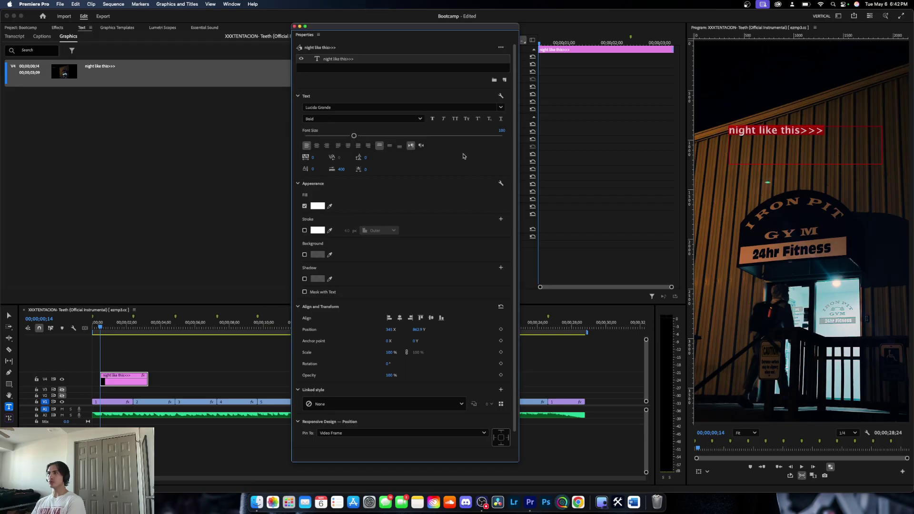
- Try Faux Bold, Faux Italic, All Caps, Small Caps, Superscript, Subscript and Underline one at a time on the caption text, switching each off again
{"action": "left_click", "coordinate": [432, 119]}
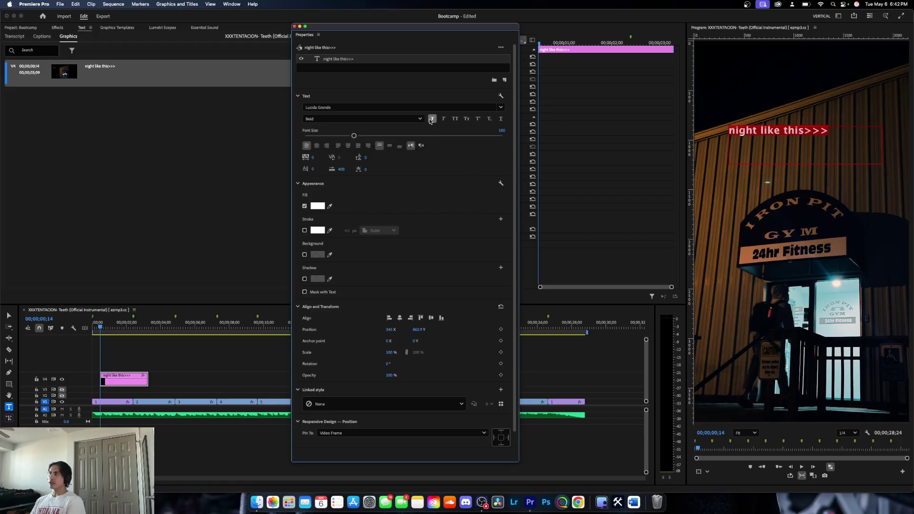
{"action": "left_click", "coordinate": [431, 120]}
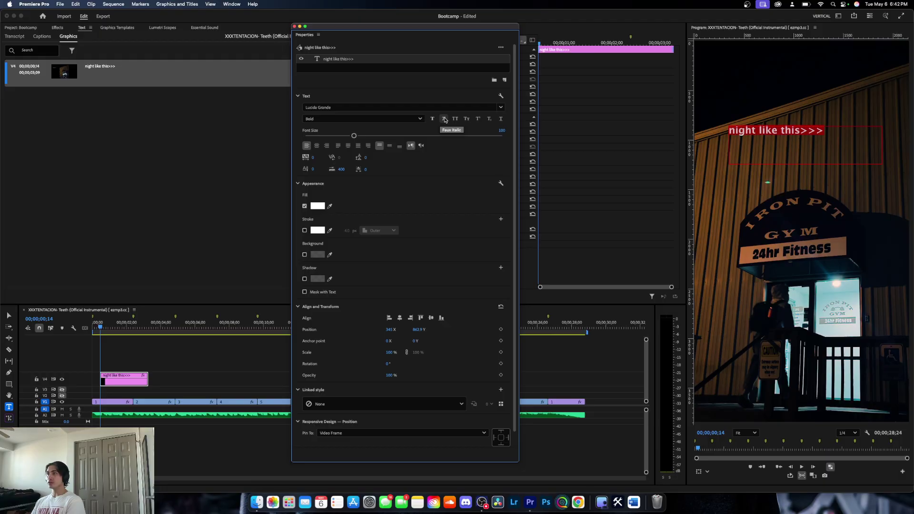
{"action": "left_click", "coordinate": [444, 119]}
{"action": "left_click", "coordinate": [444, 120]}
{"action": "left_click", "coordinate": [455, 119]}
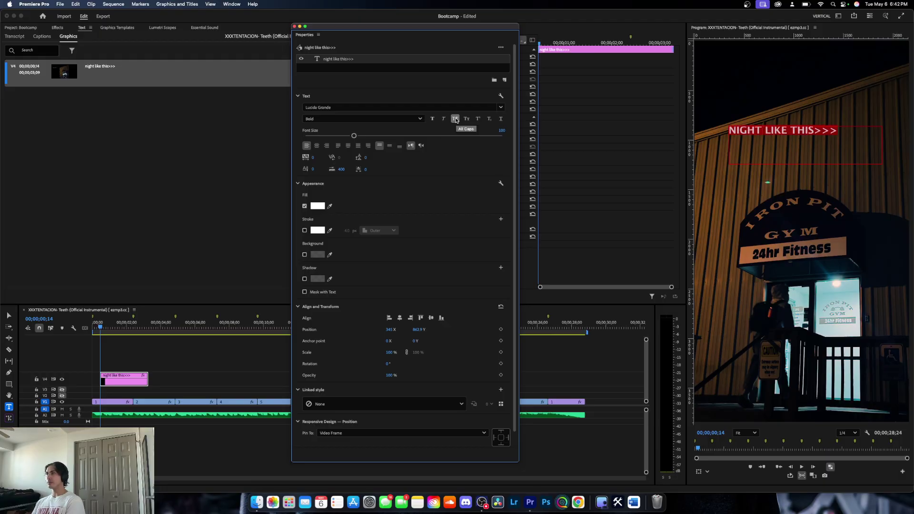
{"action": "left_click", "coordinate": [456, 119]}
{"action": "left_click", "coordinate": [469, 119]}
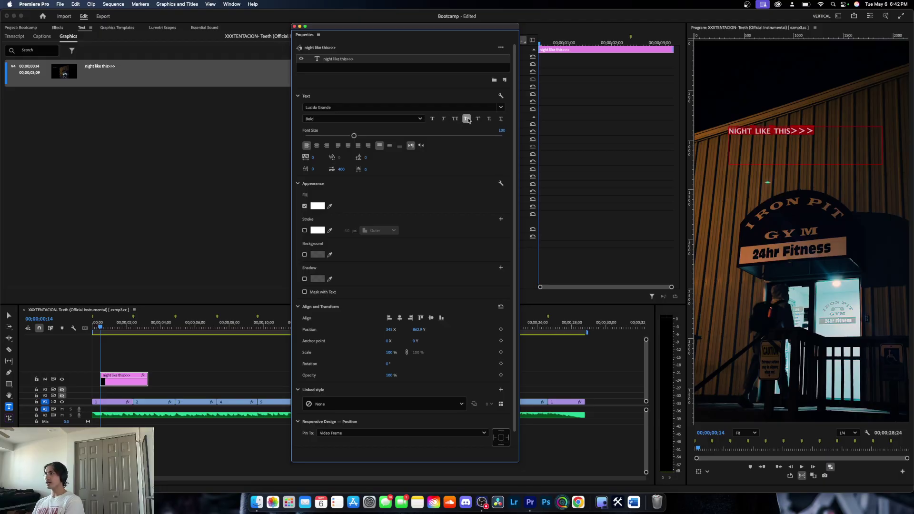
{"action": "left_click", "coordinate": [468, 119]}
{"action": "left_click", "coordinate": [480, 120]}
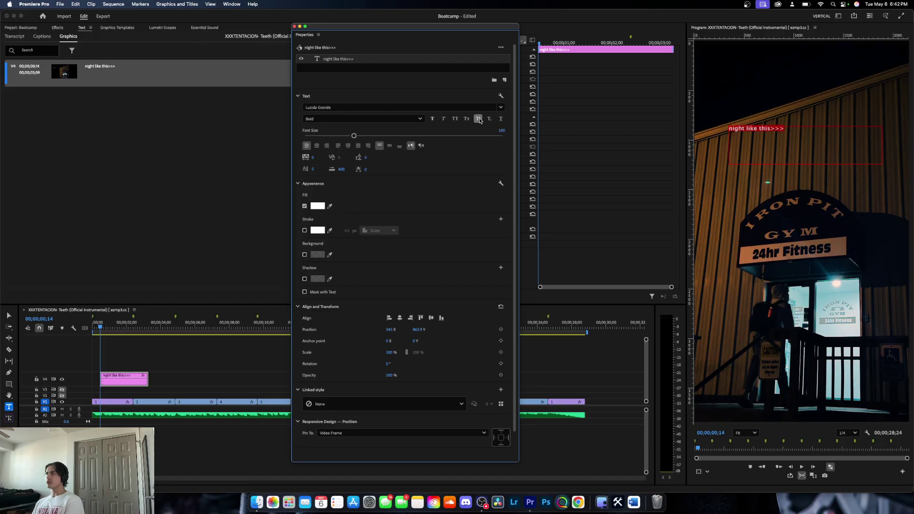
{"action": "left_click", "coordinate": [479, 120]}
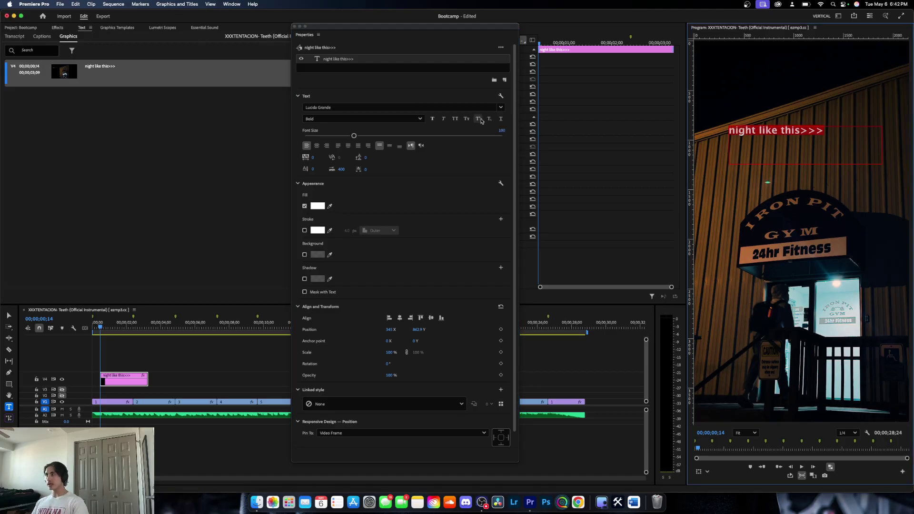
{"action": "left_click", "coordinate": [489, 120]}
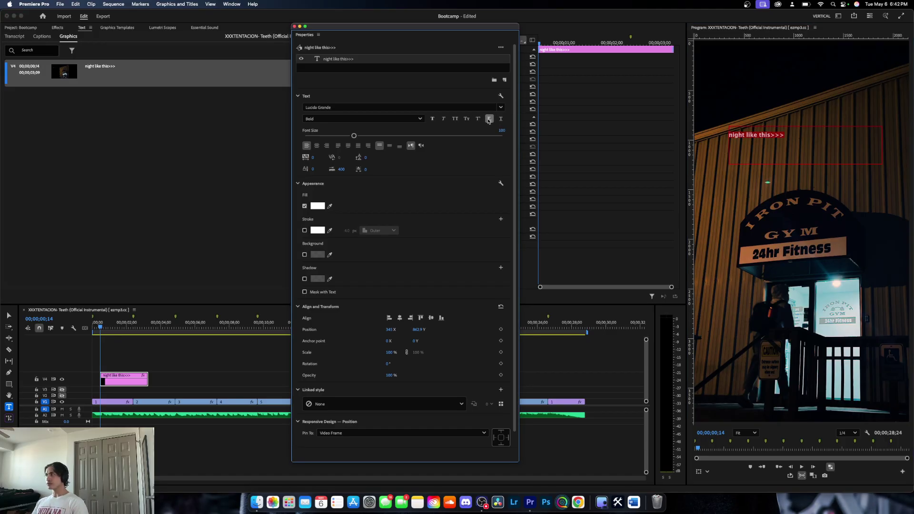
{"action": "left_click", "coordinate": [489, 120]}
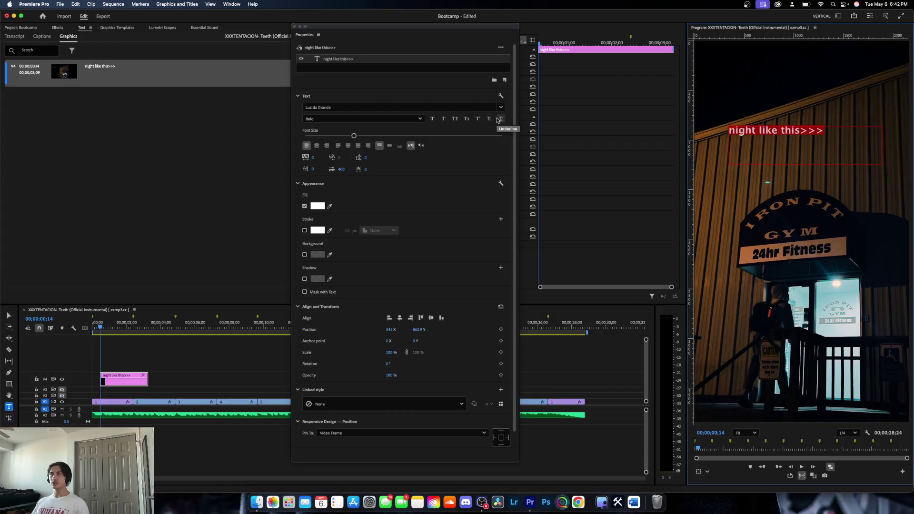
{"action": "left_click", "coordinate": [499, 120]}
{"action": "left_click", "coordinate": [499, 119]}
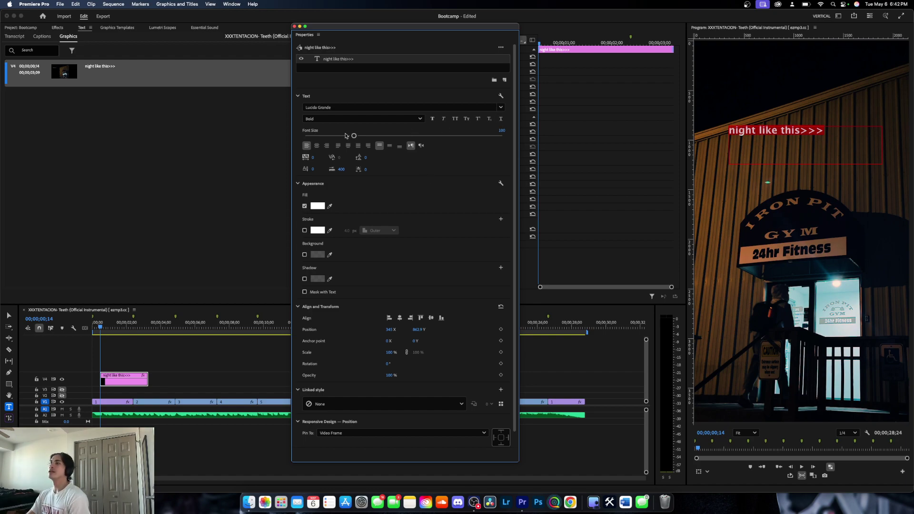
- Center-align the caption text and enlarge its font size to about 150
{"action": "left_click_drag", "start_coordinate": [353, 136], "coordinate": [398, 136]}
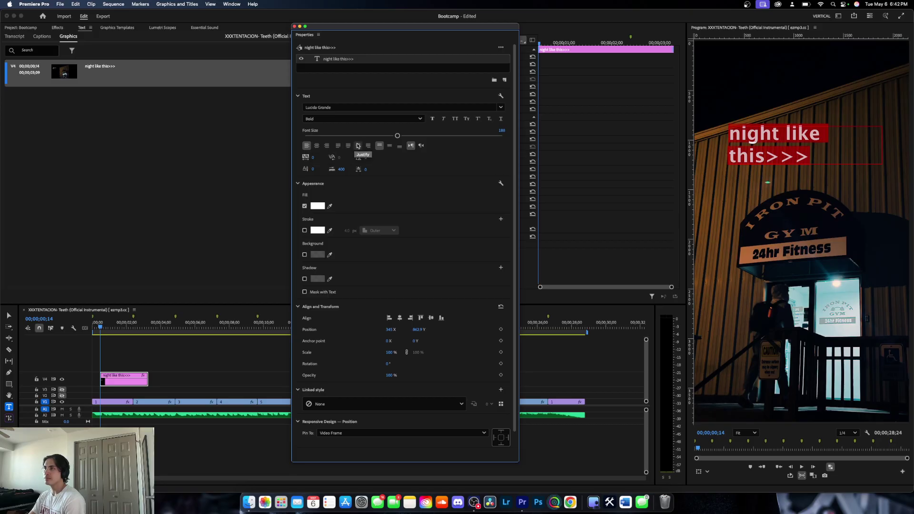
{"action": "left_click", "coordinate": [317, 146]}
{"action": "left_click_drag", "start_coordinate": [397, 136], "coordinate": [378, 137]}
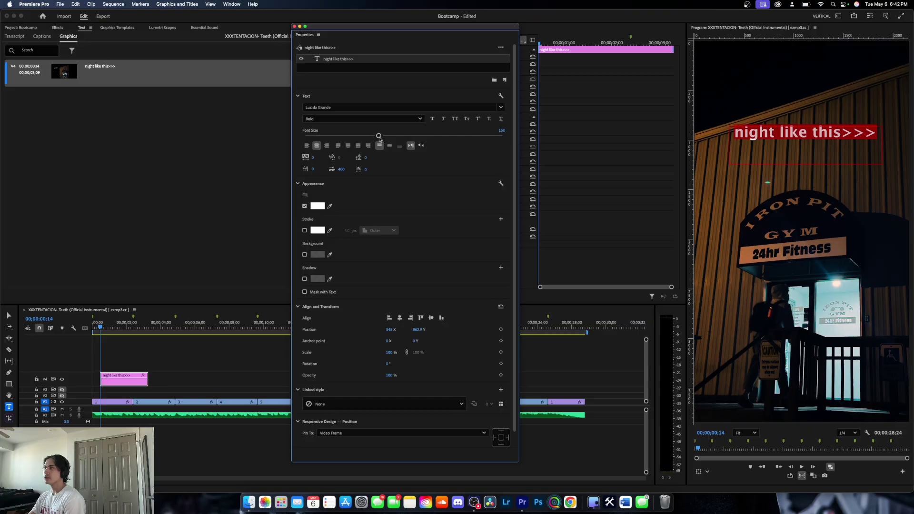
- Switch the caption to All Caps at font size 134 and center it vertically in its text box
{"action": "left_click", "coordinate": [455, 119]}
{"action": "left_click_drag", "start_coordinate": [379, 135], "coordinate": [371, 136]}
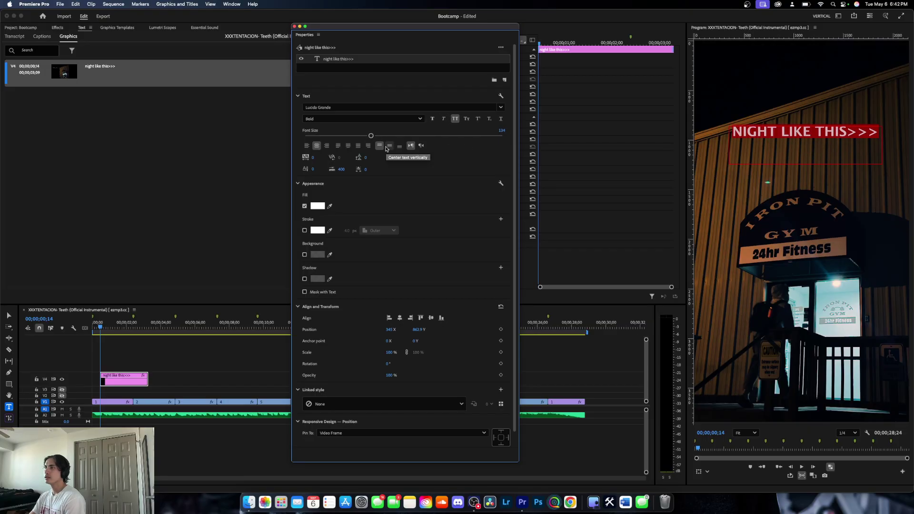
{"action": "left_click", "coordinate": [389, 146]}
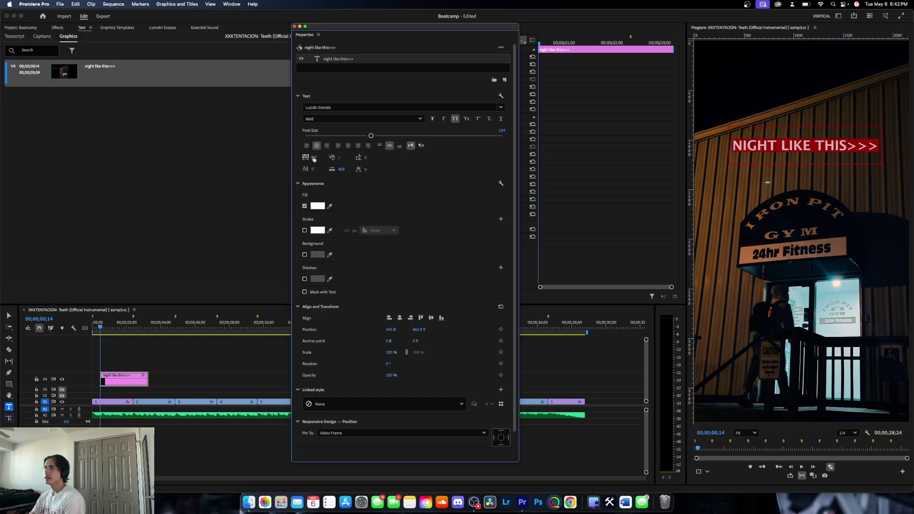
- Try widening the caption's tracking to 227, and undo that change
{"action": "left_click_drag", "start_coordinate": [314, 157], "coordinate": [373, 158]}
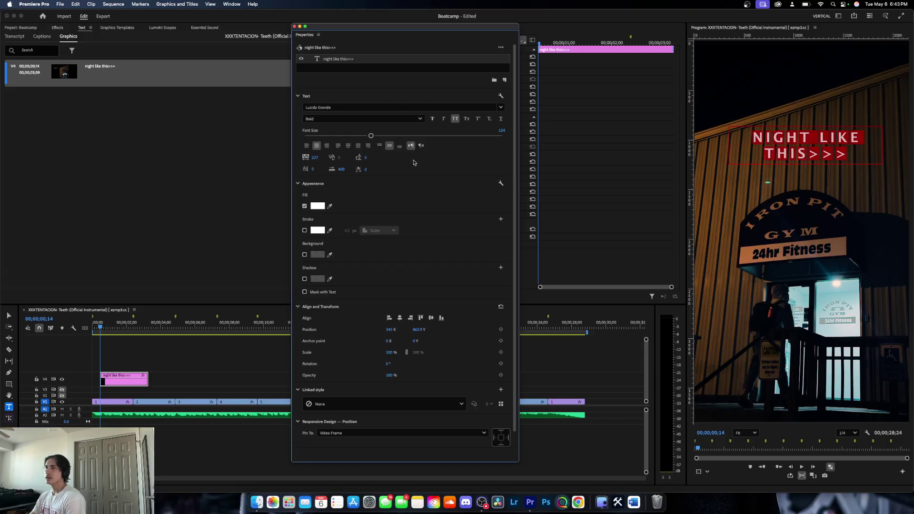
{"action": "key", "text": "super+z"}
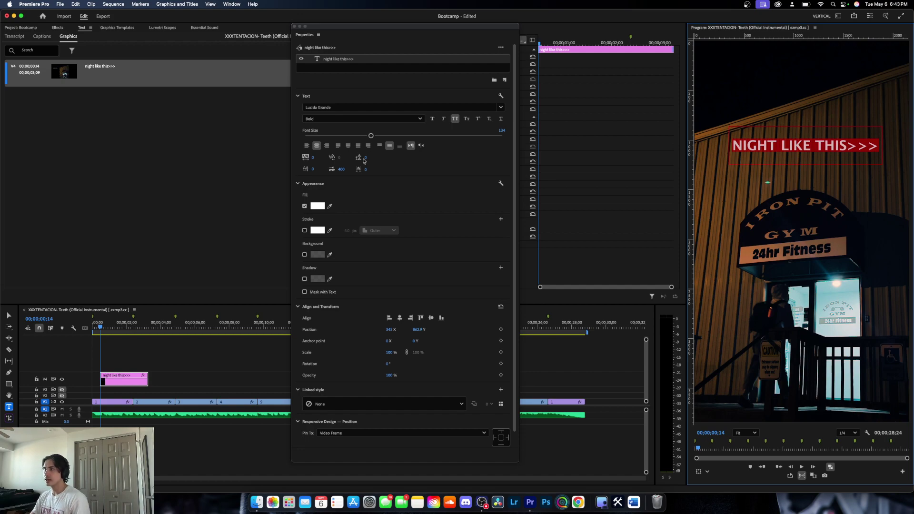
- Set the caption's leading to about 23 and lower its baseline shift to about -101, keeping the tab width at 400
{"action": "left_click_drag", "start_coordinate": [366, 158], "coordinate": [381, 158]}
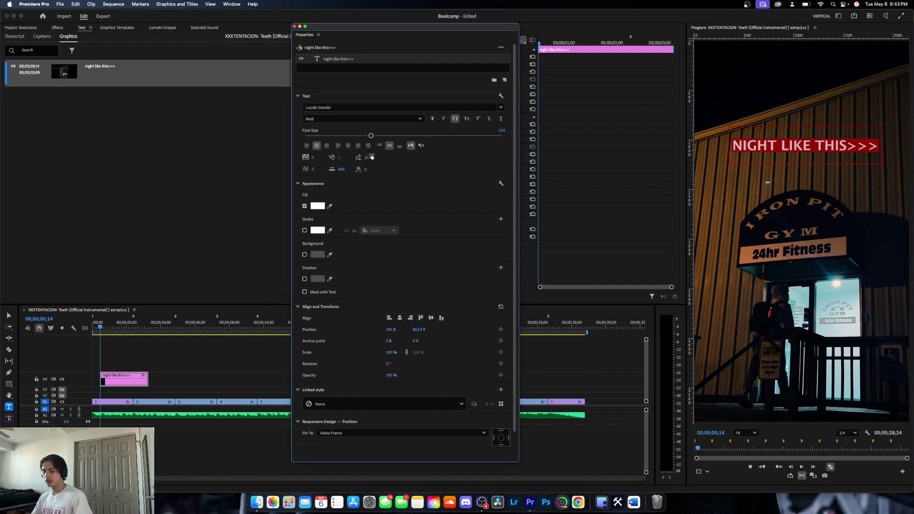
{"action": "left_click_drag", "start_coordinate": [370, 138], "coordinate": [370, 158]}
{"action": "key", "text": "super+z"}
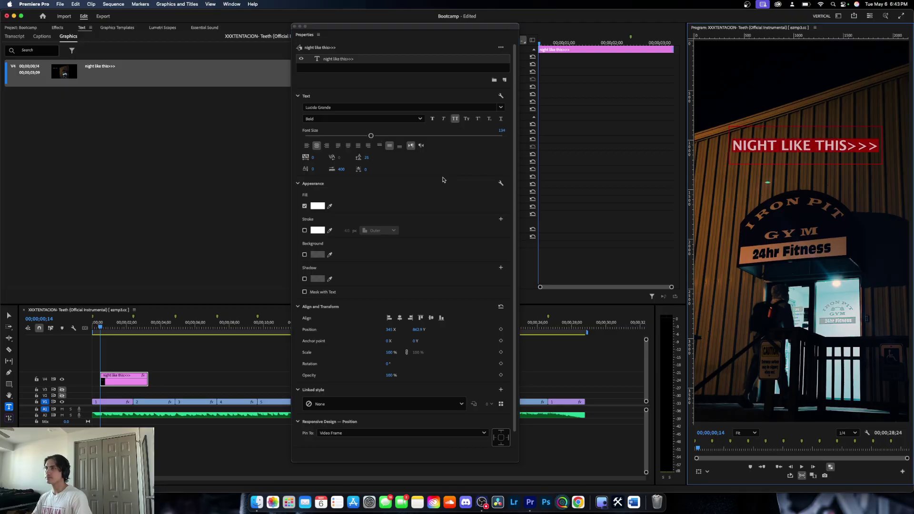
{"action": "left_click_drag", "start_coordinate": [312, 170], "coordinate": [263, 170]}
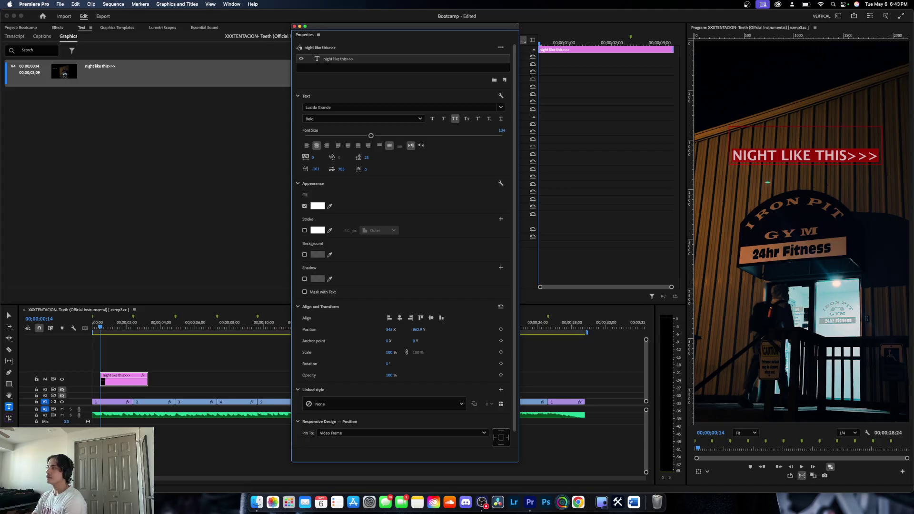
{"action": "left_click_drag", "start_coordinate": [348, 170], "coordinate": [399, 171]}
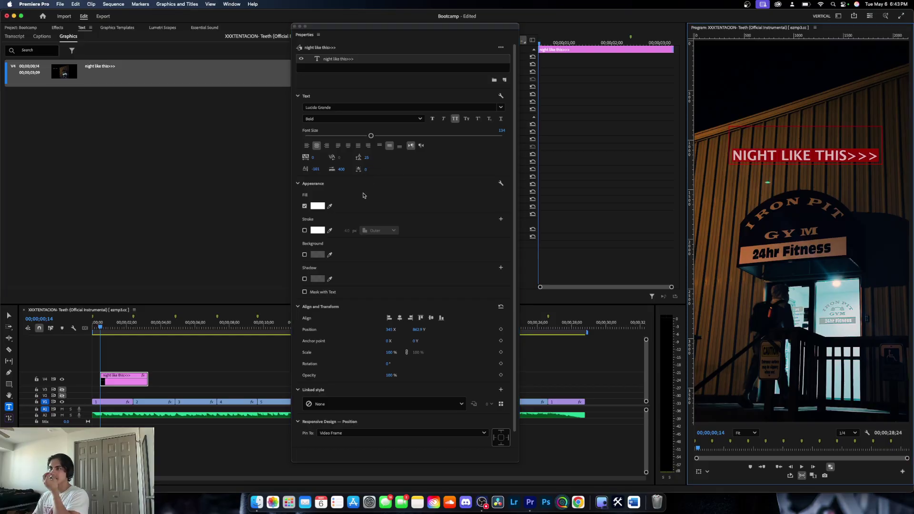
- Try a red FF0000 fill colour on the caption text, and cancel the colour change
{"action": "left_click", "coordinate": [318, 206]}
{"action": "left_click", "coordinate": [437, 268]}
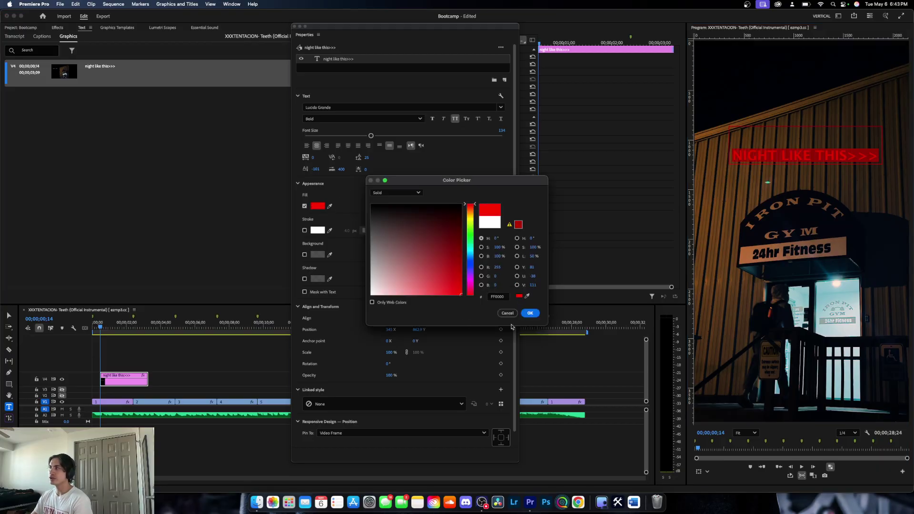
{"action": "left_click", "coordinate": [507, 313]}
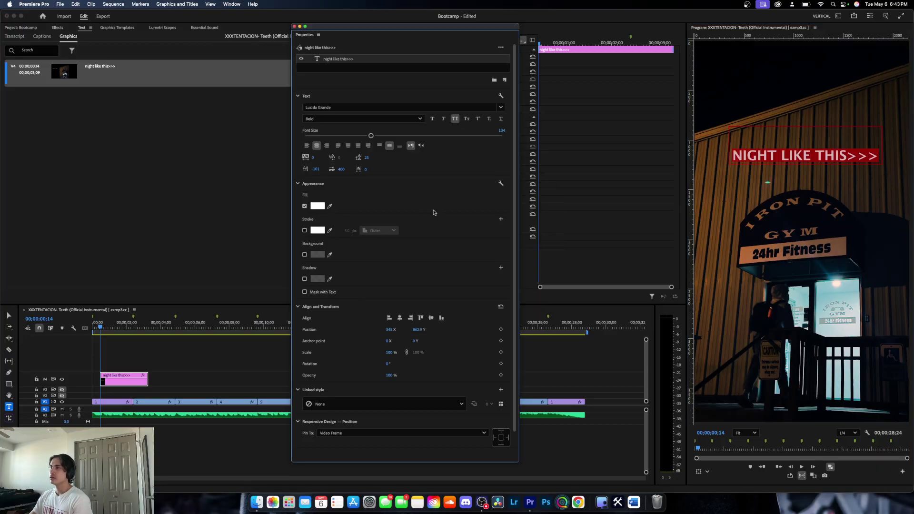
- Enable the stroke on the caption text and colour it black (000000)
{"action": "left_click", "coordinate": [305, 231]}
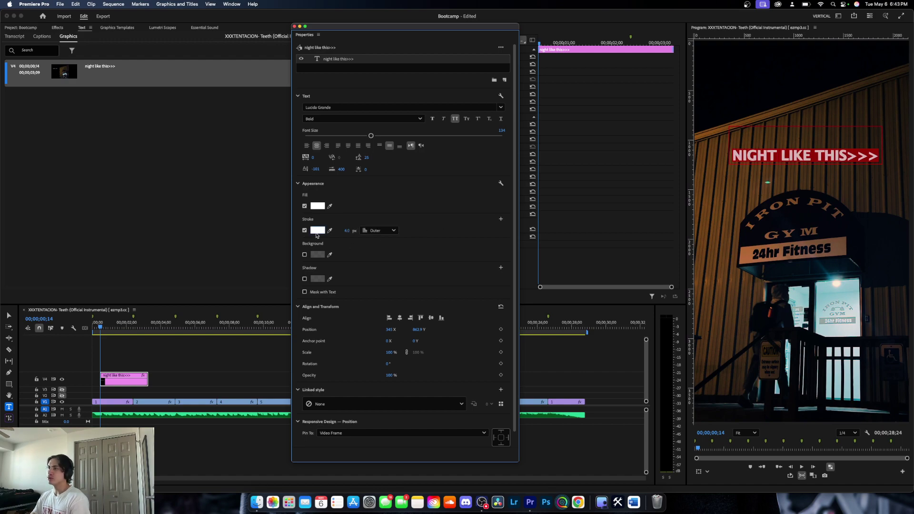
{"action": "left_click", "coordinate": [317, 230]}
{"action": "left_click_drag", "start_coordinate": [377, 243], "coordinate": [371, 203]}
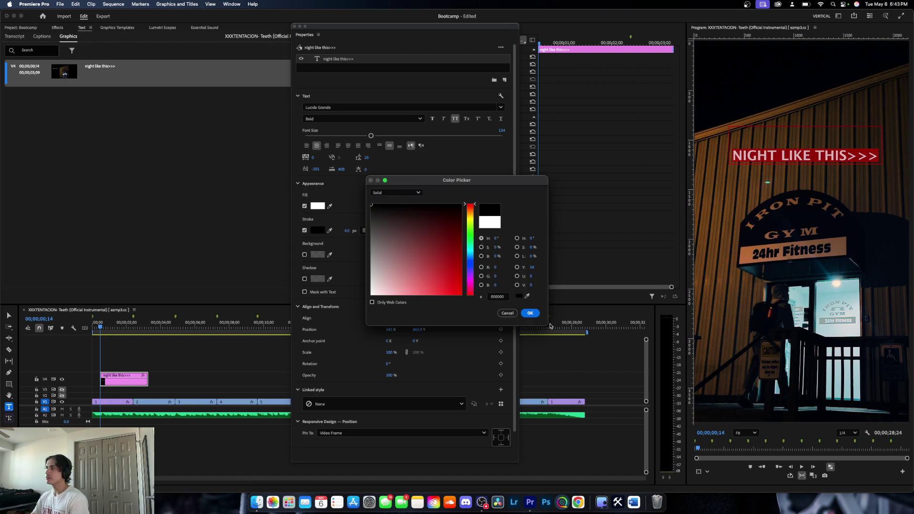
{"action": "left_click", "coordinate": [530, 313]}
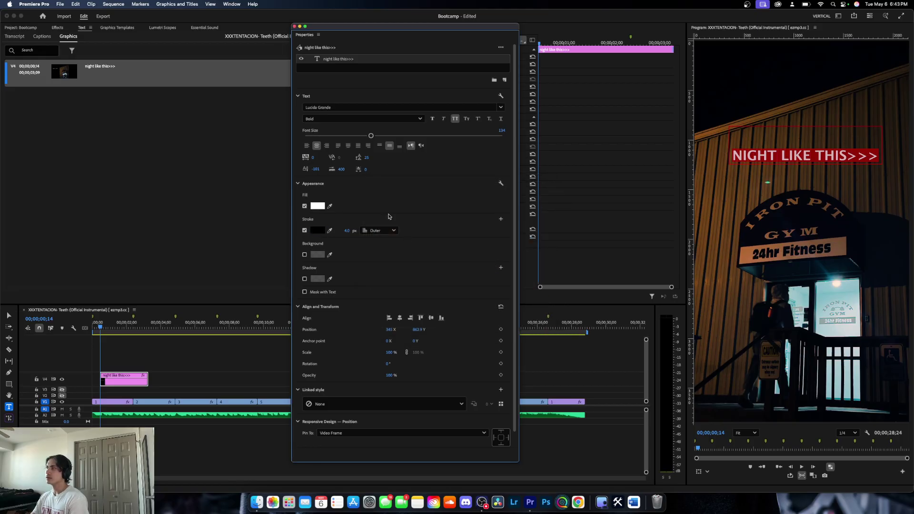
- Change the caption's stroke colour to a near-white shade
{"action": "left_click", "coordinate": [317, 231]}
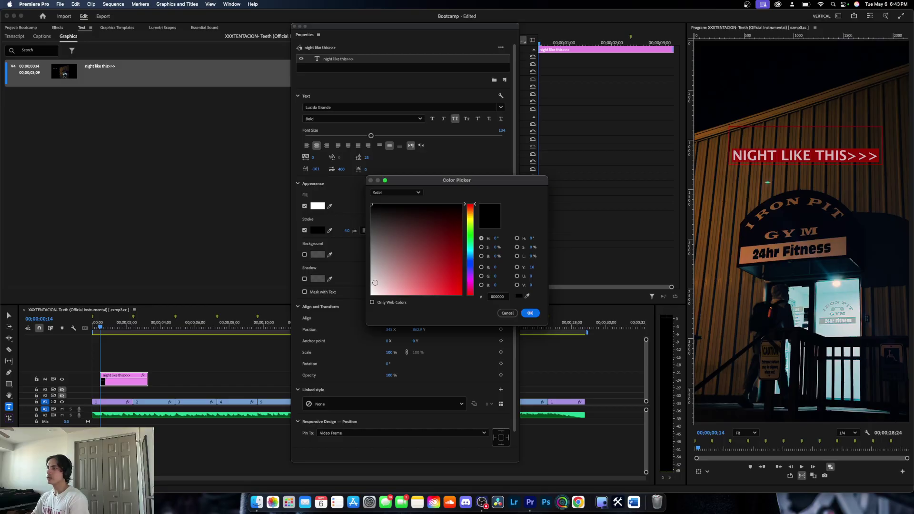
{"action": "left_click", "coordinate": [375, 283]}
{"action": "left_click", "coordinate": [531, 312]}
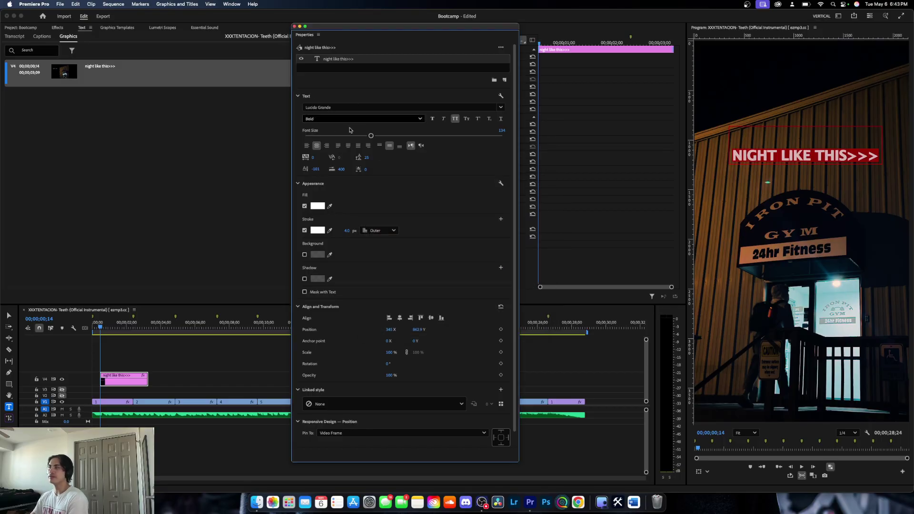
- Enable a black background behind the caption text and enlarge its size to about 33.6
{"action": "left_click", "coordinate": [305, 255]}
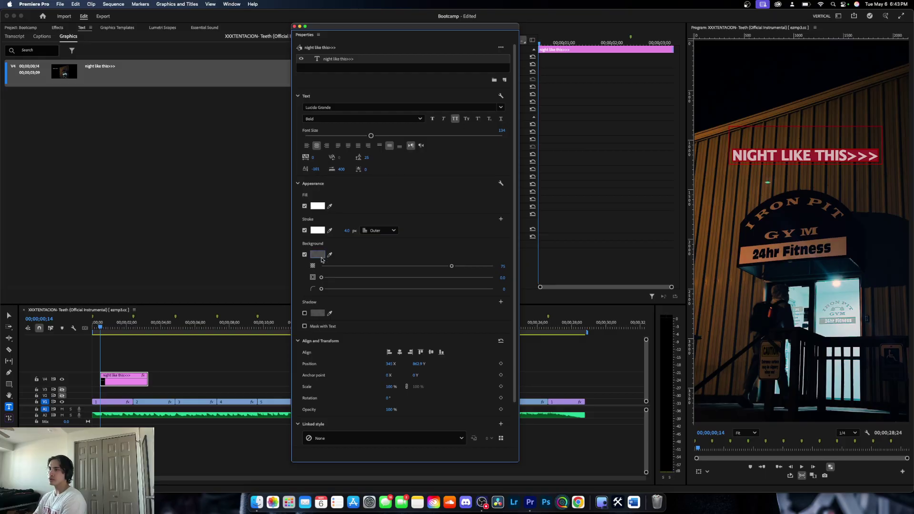
{"action": "left_click", "coordinate": [318, 255]}
{"action": "left_click", "coordinate": [371, 202]}
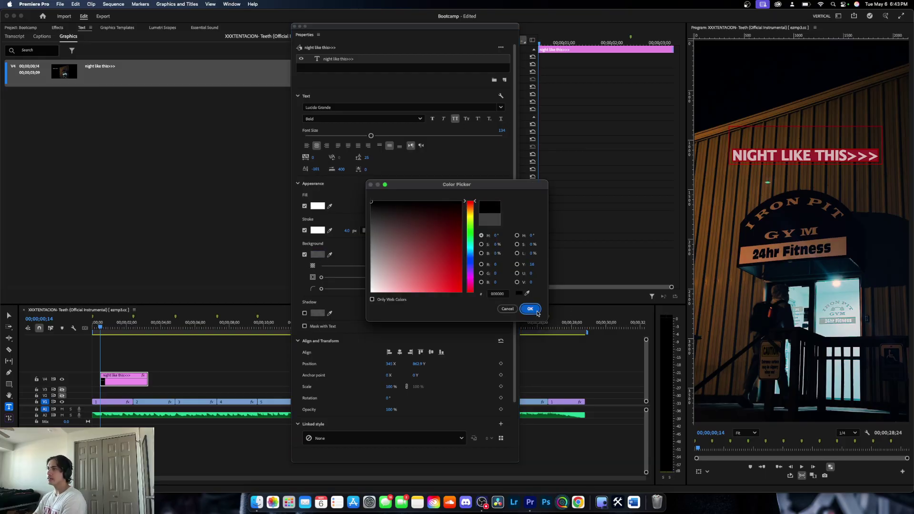
{"action": "left_click", "coordinate": [530, 309]}
{"action": "left_click_drag", "start_coordinate": [322, 278], "coordinate": [381, 277]}
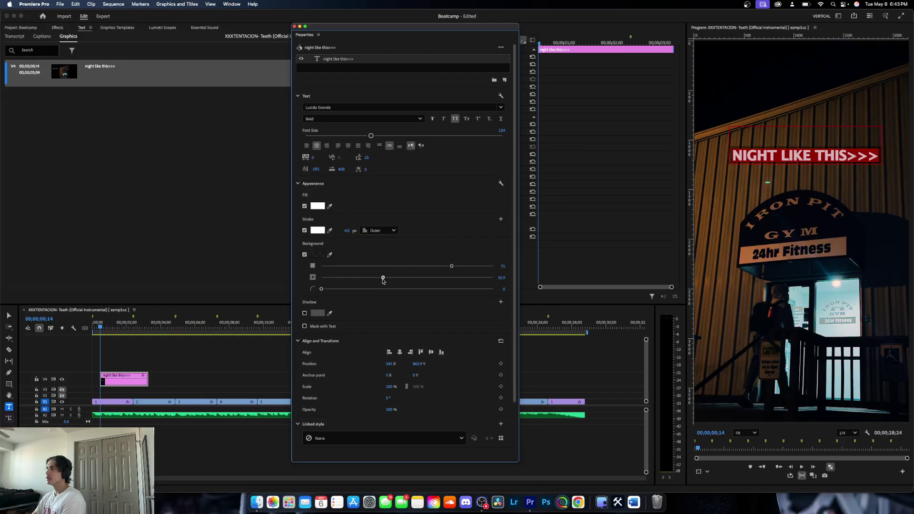
{"action": "left_click", "coordinate": [759, 201]}
{"action": "left_click", "coordinate": [759, 201]}
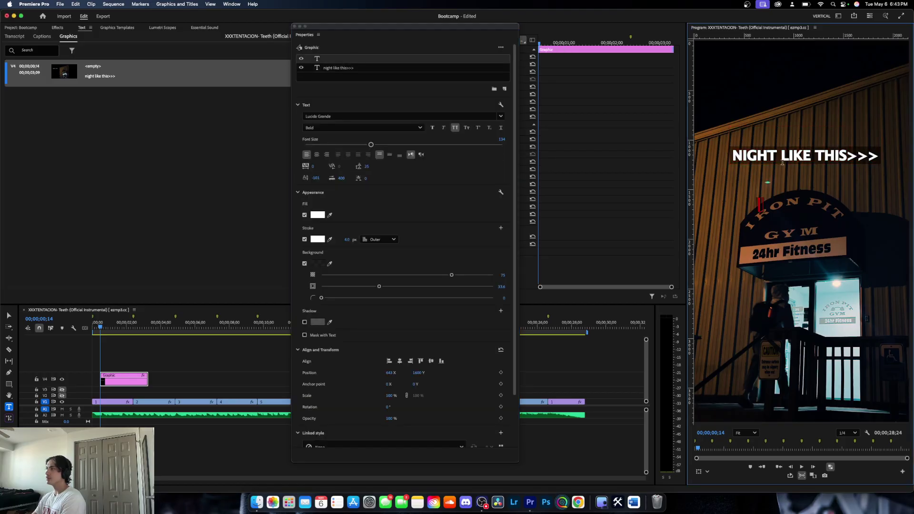
{"action": "left_click", "coordinate": [766, 202]}
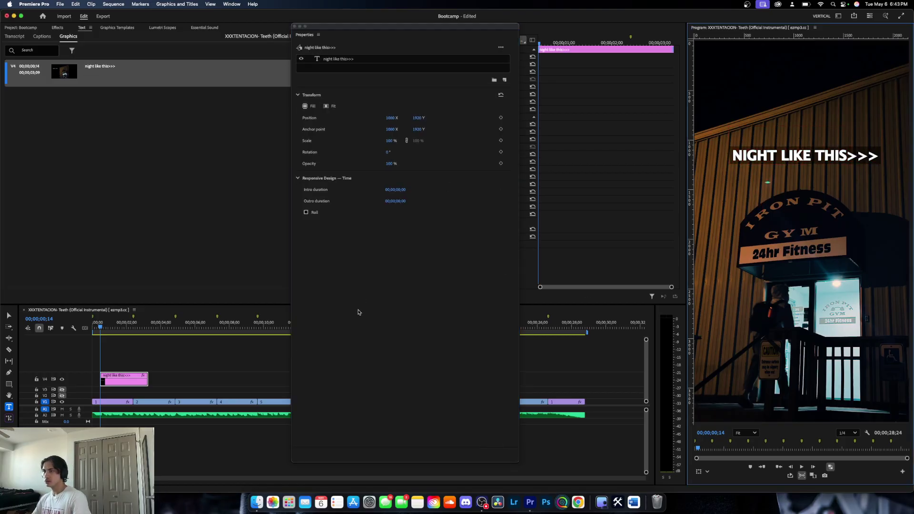
- Reselect the caption's text layer, turn off its background and enable a black shadow instead
{"action": "key", "text": "v"}
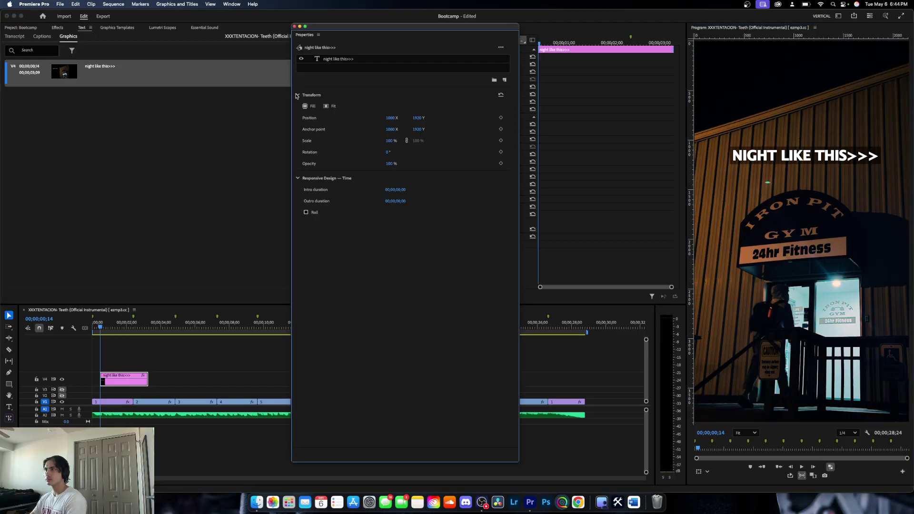
{"action": "left_click", "coordinate": [335, 60]}
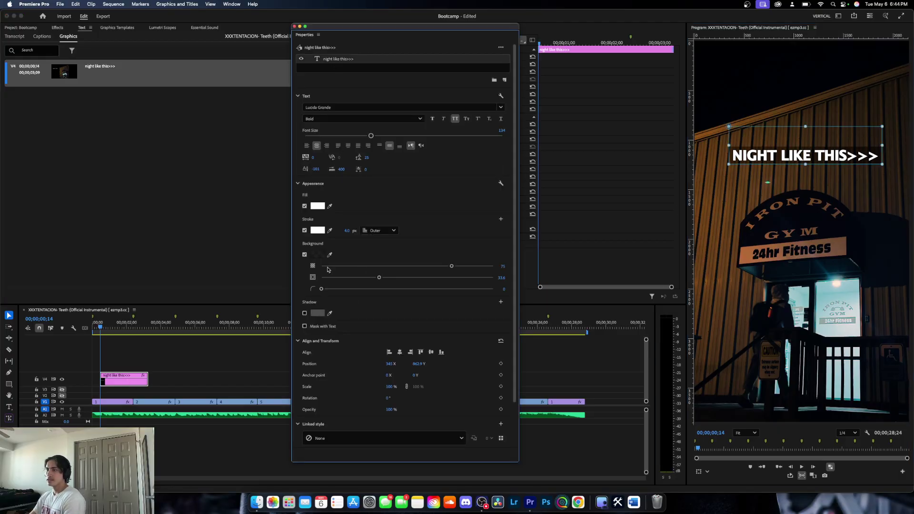
{"action": "left_click", "coordinate": [305, 255]}
{"action": "left_click", "coordinate": [304, 279]}
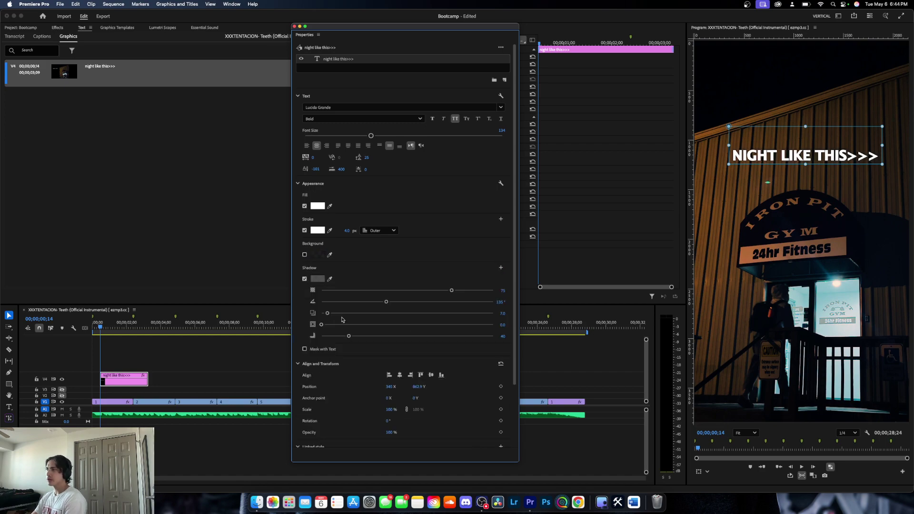
{"action": "left_click", "coordinate": [318, 279]}
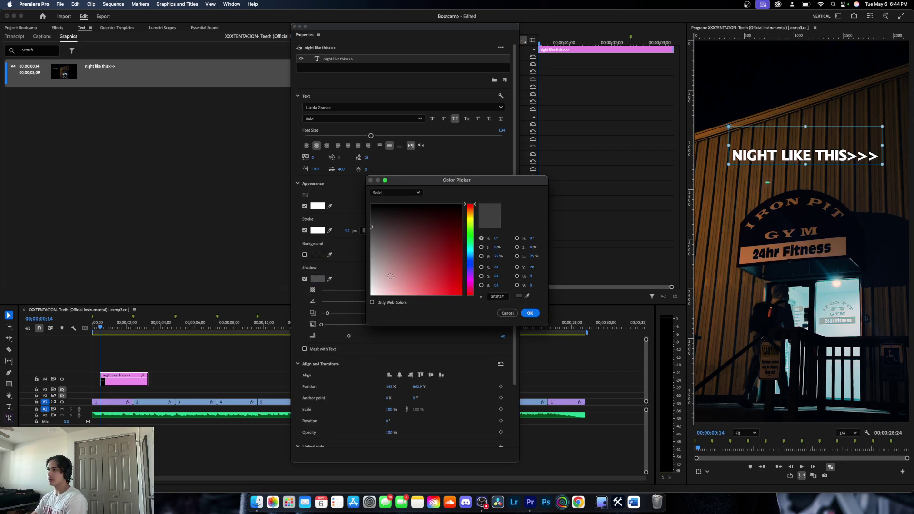
{"action": "left_click", "coordinate": [530, 313]}
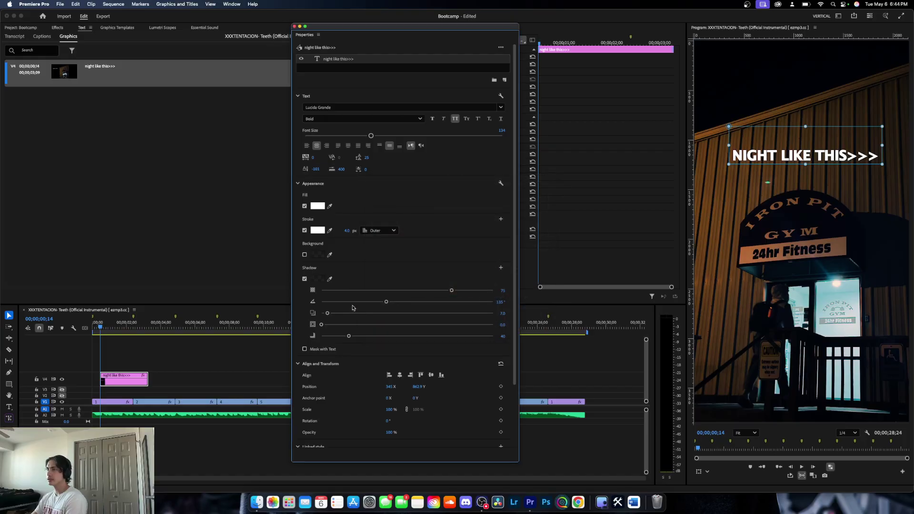
- Set the caption shadow's distance to about 14.9, blur to 0 and opacity to 100%, and compare the text with the shadow off and on
{"action": "left_click_drag", "start_coordinate": [327, 313], "coordinate": [334, 314]}
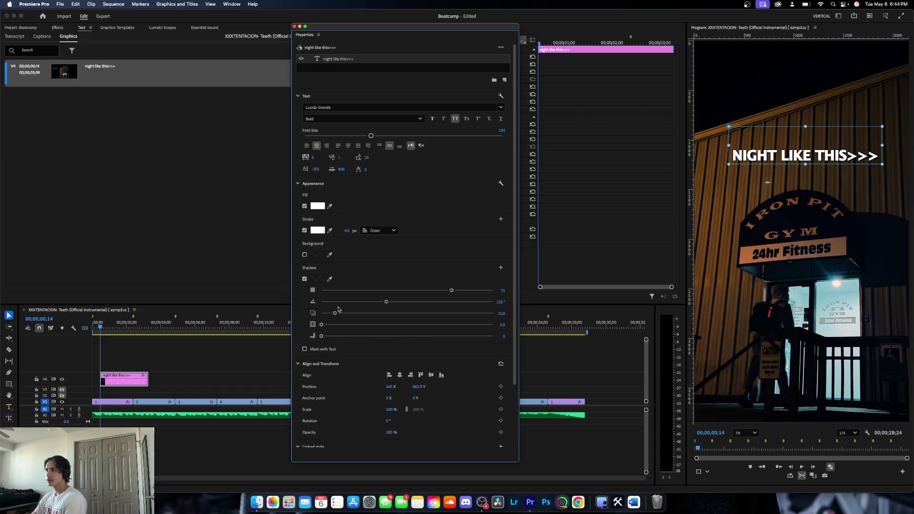
{"action": "mouse_move", "coordinate": [341, 314]}
{"action": "left_mouse_down"}
{"action": "mouse_move", "coordinate": [351, 314]}
{"action": "mouse_move", "coordinate": [339, 313]}
{"action": "left_mouse_up"}
{"action": "left_click_drag", "start_coordinate": [453, 292], "coordinate": [569, 286]}
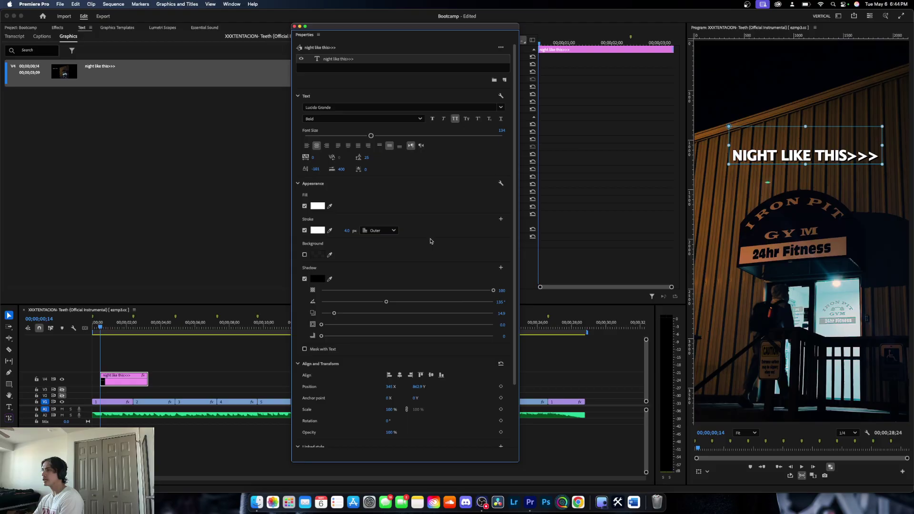
{"action": "left_click", "coordinate": [305, 279]}
{"action": "left_click", "coordinate": [304, 279]}
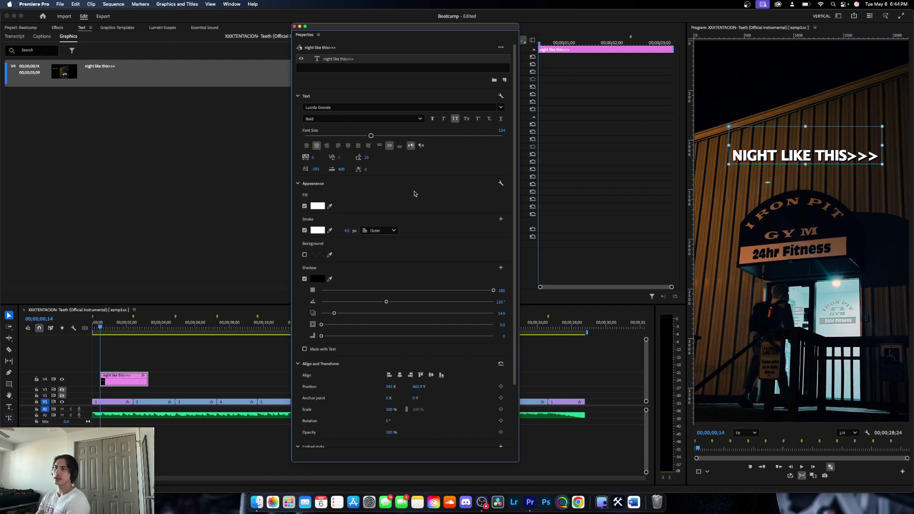
- Try the caption's left, right and top alignments, ending with it at the top of the frame and centred horizontally
{"action": "scroll", "coordinate": [386, 264], "scroll_direction": "down", "scroll_amount": 2}
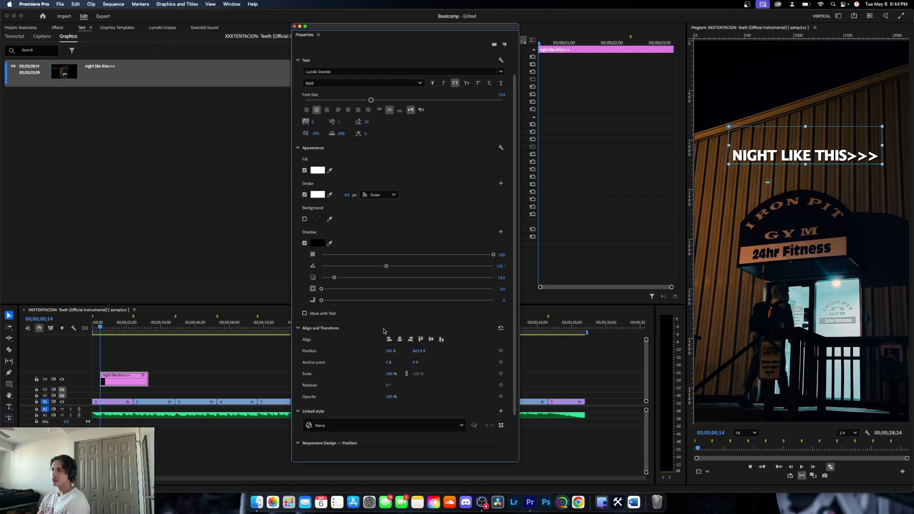
{"action": "left_click", "coordinate": [399, 340]}
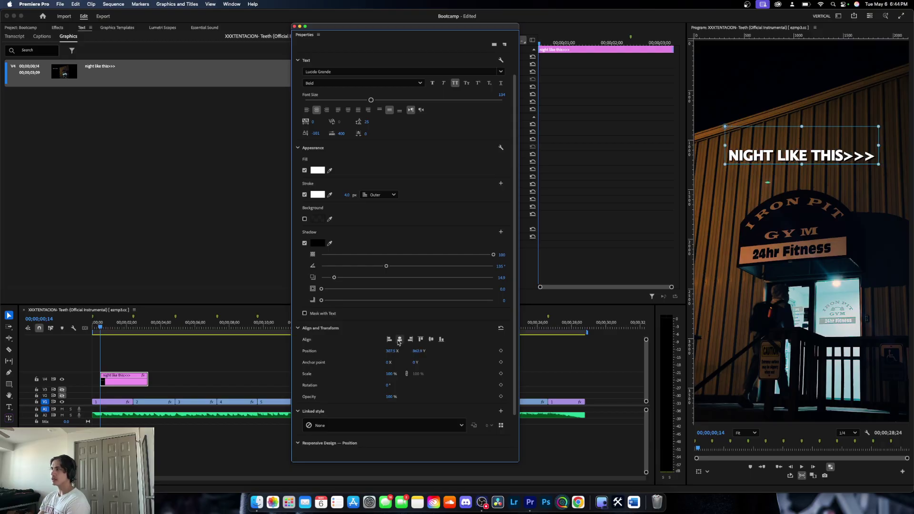
{"action": "left_click", "coordinate": [389, 341]}
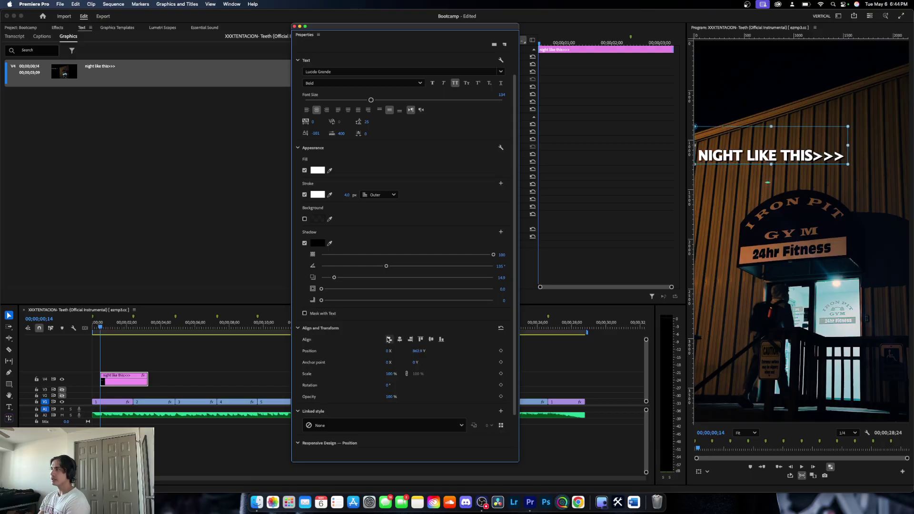
{"action": "left_click", "coordinate": [420, 339]}
{"action": "left_click", "coordinate": [411, 339]}
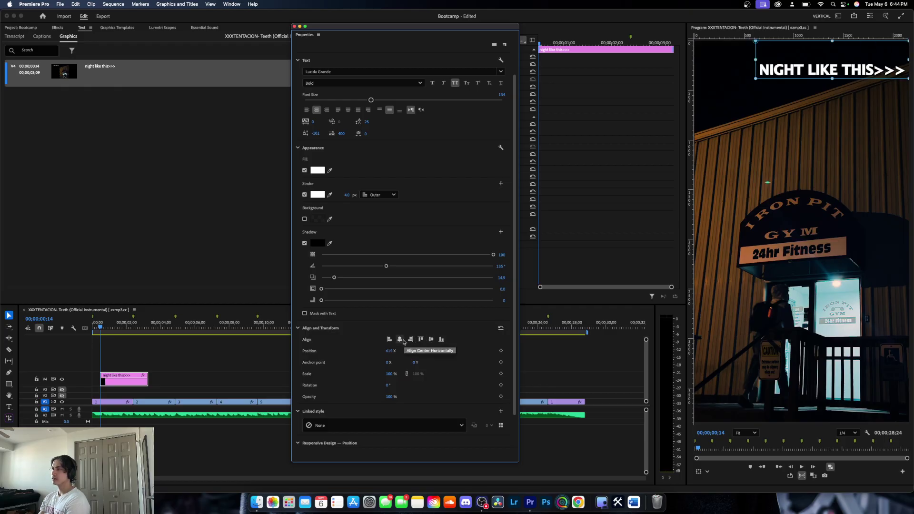
{"action": "left_click", "coordinate": [400, 340]}
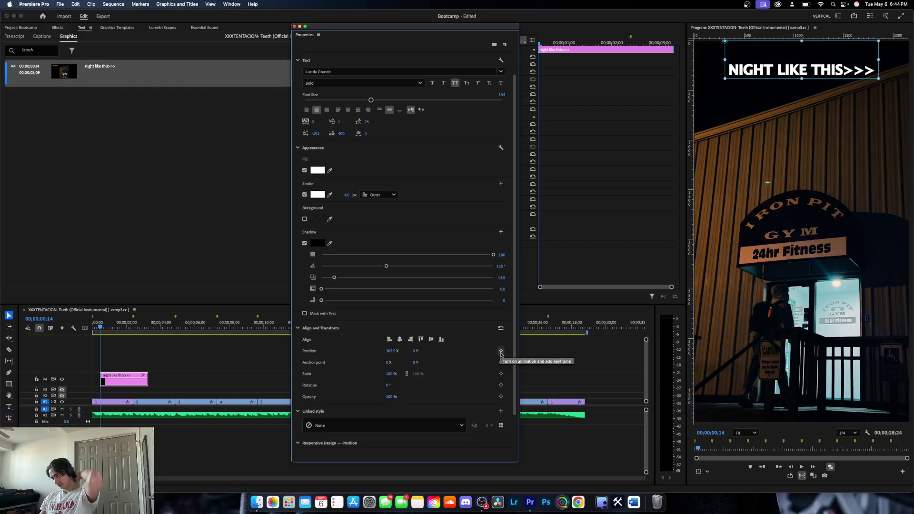
- Lower the caption's baseline shift to about -396 and move the caption down to just above the gym awning
{"action": "scroll", "coordinate": [340, 405], "scroll_direction": "down", "scroll_amount": 3}
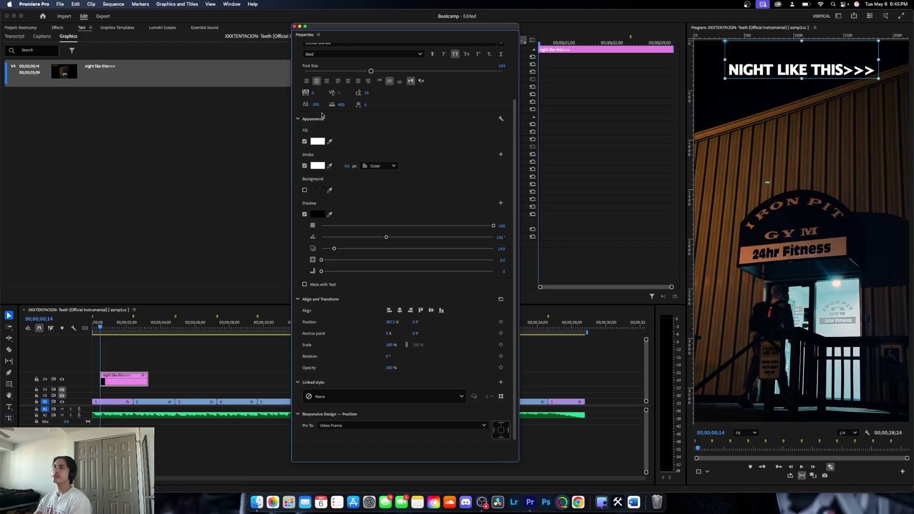
{"action": "scroll", "coordinate": [421, 194], "scroll_direction": "up", "scroll_amount": 5}
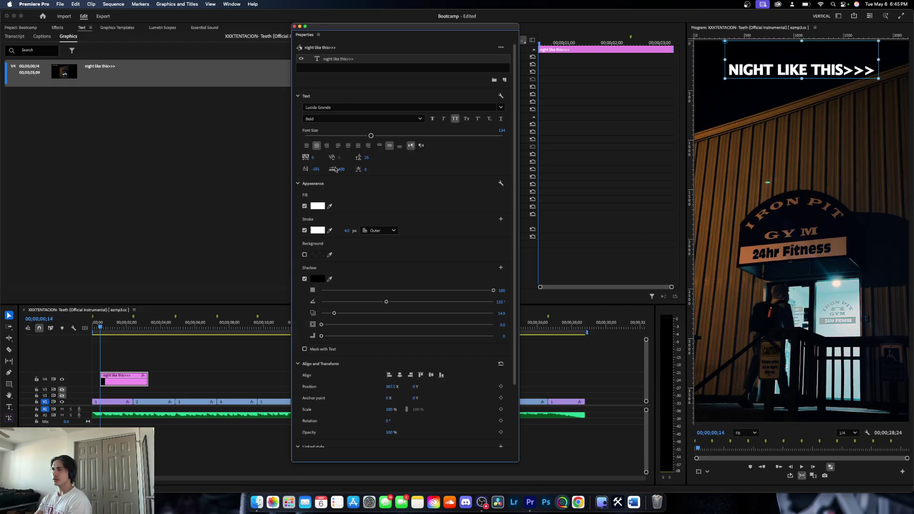
{"action": "left_click_drag", "start_coordinate": [315, 169], "coordinate": [288, 169]}
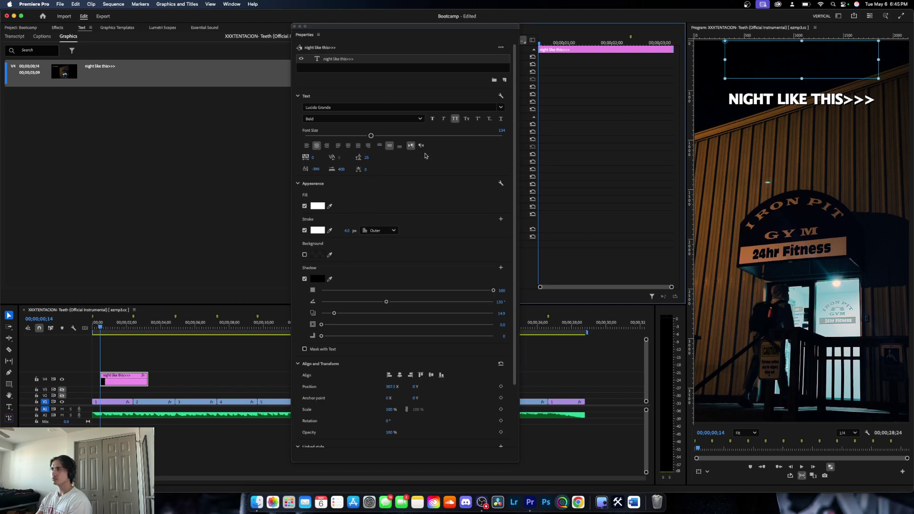
{"action": "left_click_drag", "start_coordinate": [795, 80], "coordinate": [798, 138]}
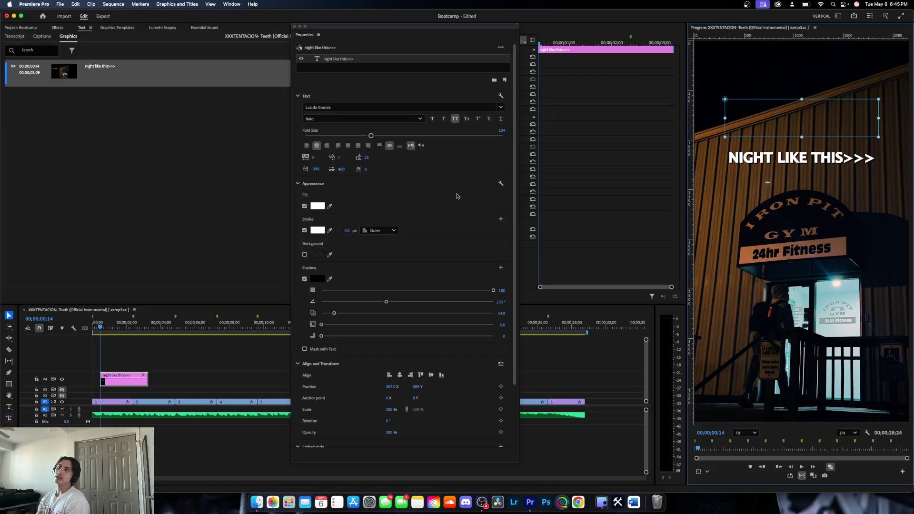
- Examine the options for creating a new text style and the list of linked styles without saving a style
{"action": "scroll", "coordinate": [444, 234], "scroll_direction": "down", "scroll_amount": 3}
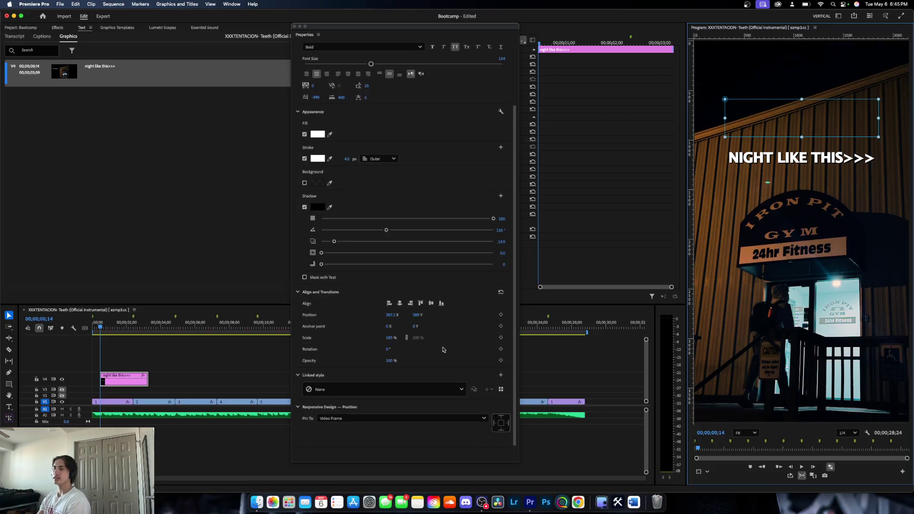
{"action": "left_click", "coordinate": [501, 376]}
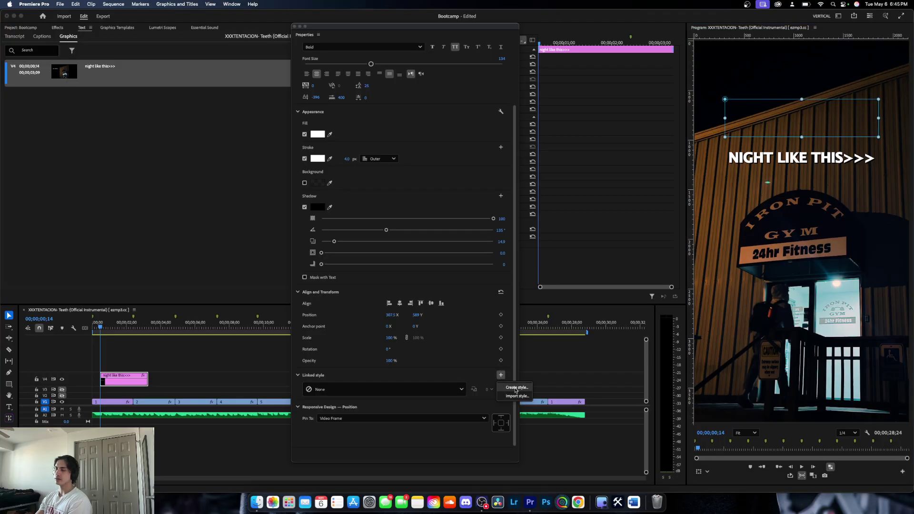
{"action": "left_click", "coordinate": [516, 388]}
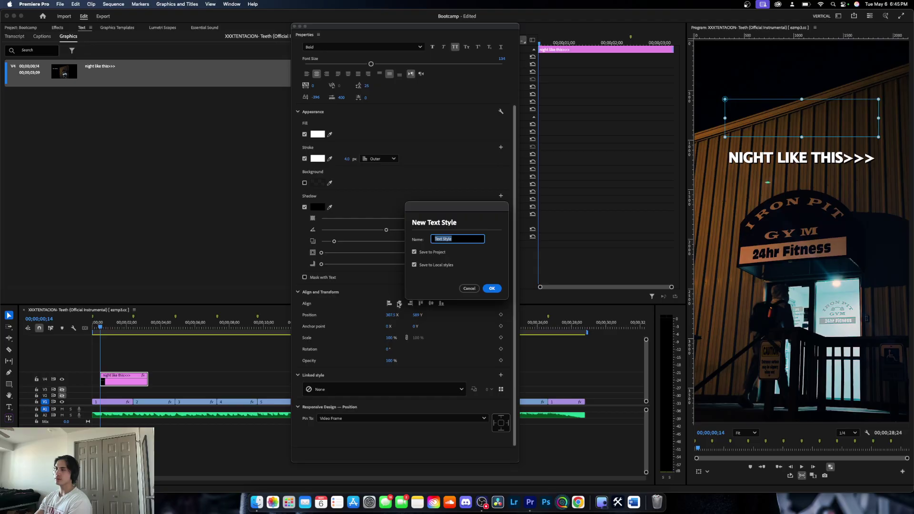
{"action": "left_click", "coordinate": [469, 288]}
{"action": "left_click", "coordinate": [342, 393]}
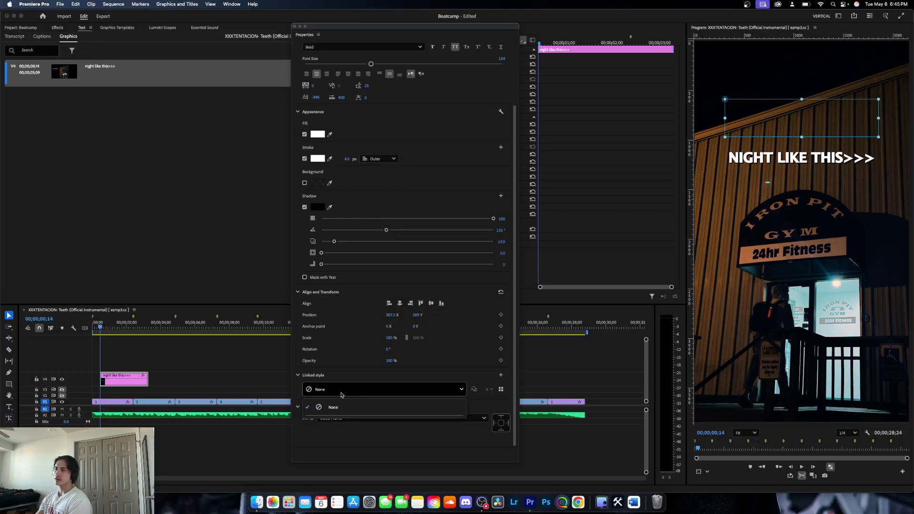
{"action": "left_click", "coordinate": [394, 390]}
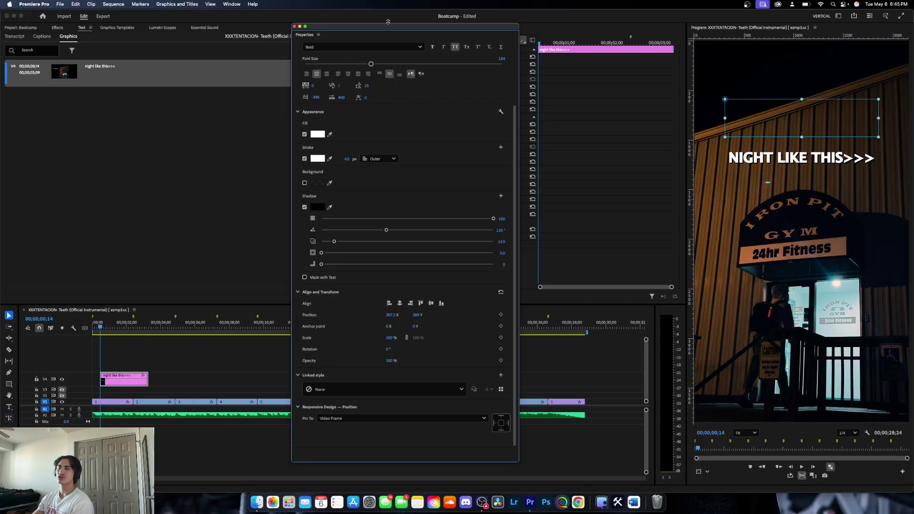
- Close the floating Properties window and delete the "night like this>>>" caption clip from track V4
{"action": "left_click", "coordinate": [295, 26]}
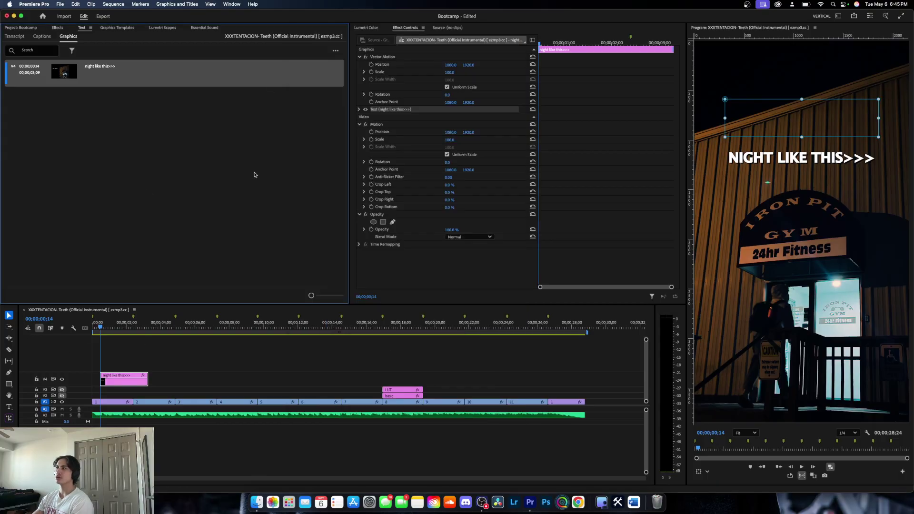
{"action": "left_click", "coordinate": [215, 374]}
{"action": "left_click", "coordinate": [122, 380]}
{"action": "key", "text": "Delete"}
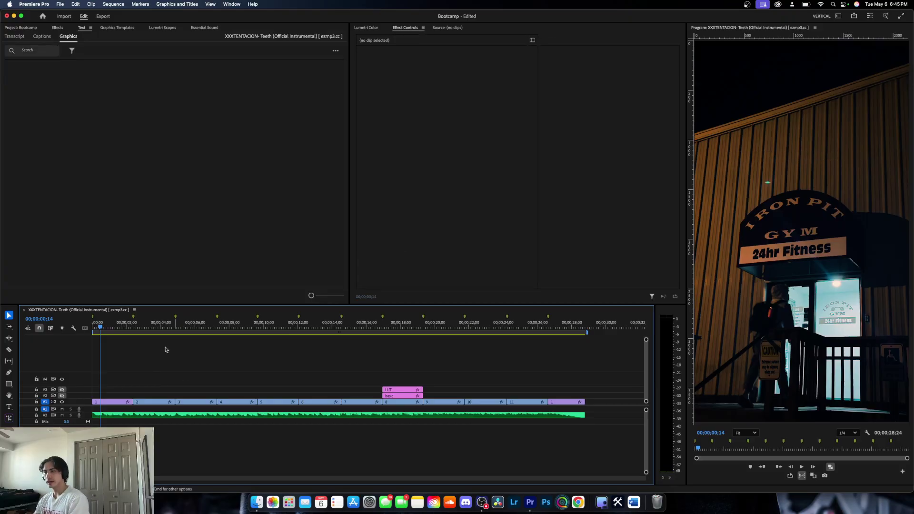
- Load "you look lonely.mp4" from the project's SFX bin into the source monitor and preview its opening seconds
{"action": "left_click", "coordinate": [22, 28]}
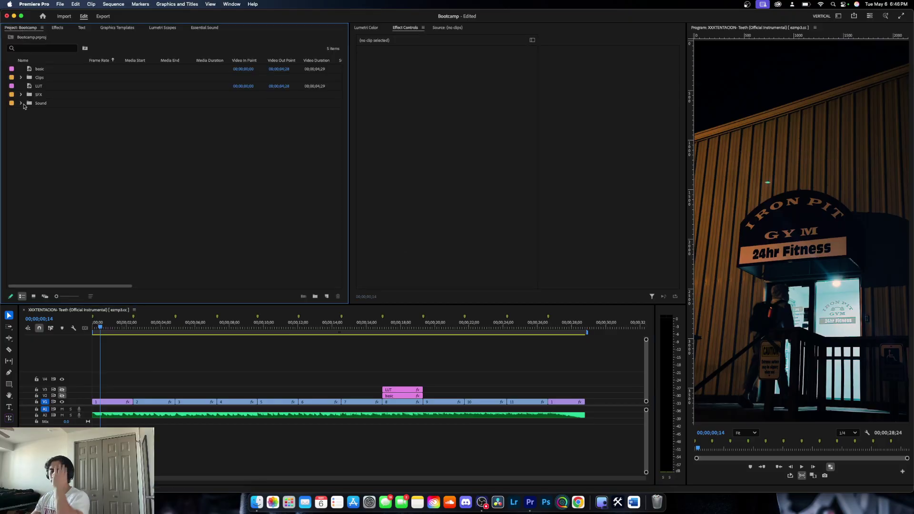
{"action": "left_click", "coordinate": [21, 95]}
{"action": "double_click", "coordinate": [43, 103]}
{"action": "key", "text": "space"}
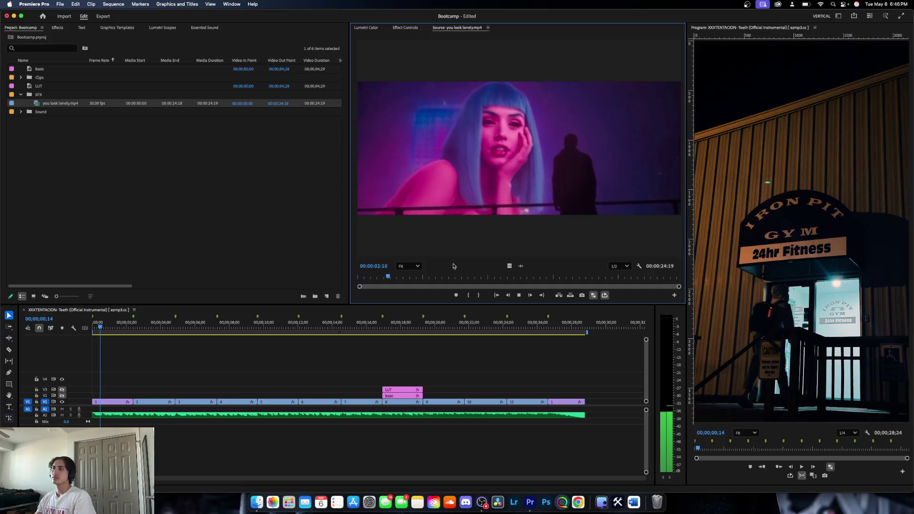
{"action": "key", "text": "space"}
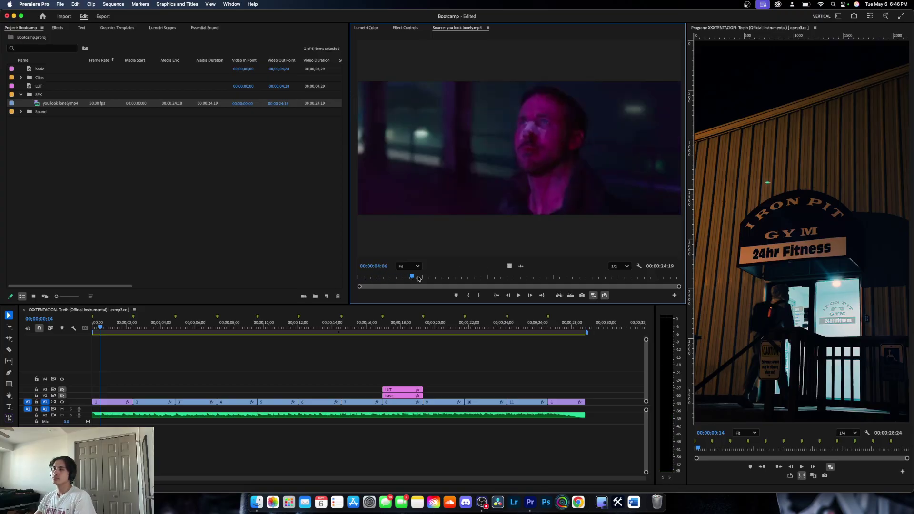
- Find where the wanted part of the source clip begins, mark the In point at about 00:00:03:15 and play on from there
{"action": "key", "text": "space"}
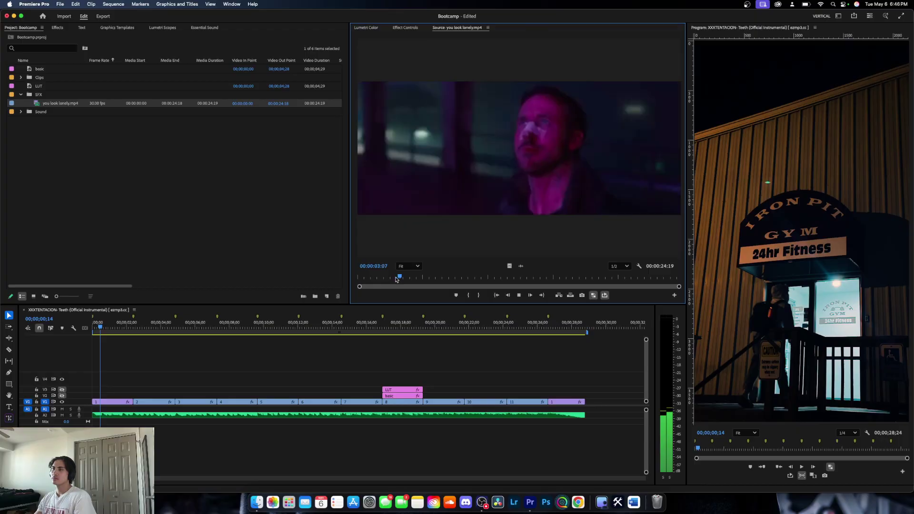
{"action": "left_click_drag", "start_coordinate": [408, 279], "coordinate": [400, 279]}
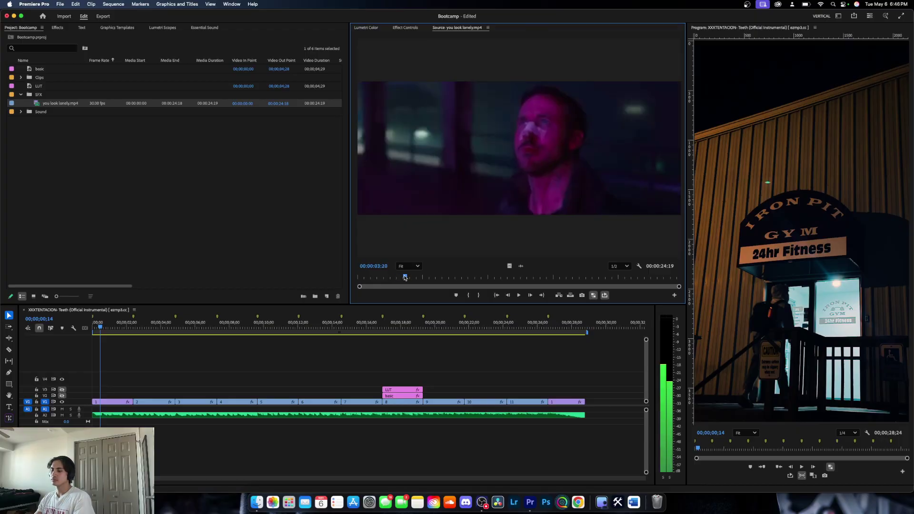
{"action": "left_click_drag", "start_coordinate": [406, 278], "coordinate": [404, 277]}
{"action": "key", "text": "i"}
{"action": "key", "text": "space"}
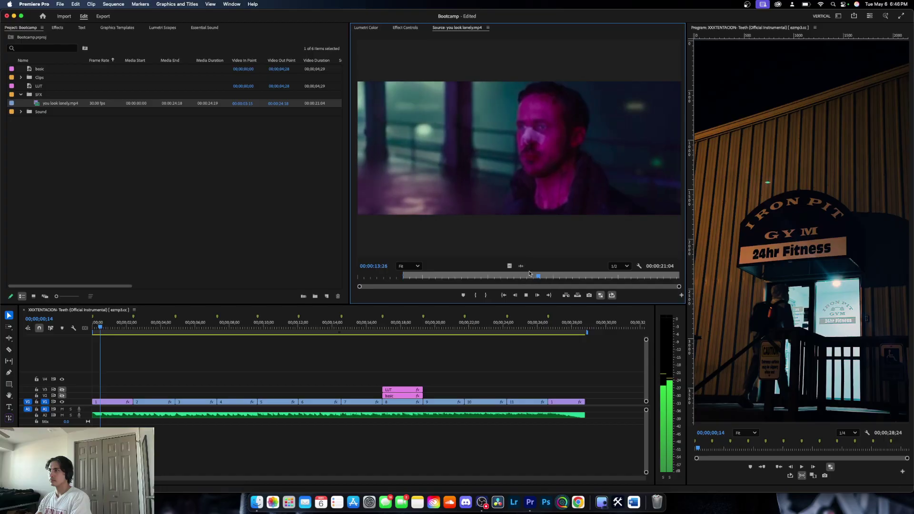
- Mark the Out point at 00:00:15:12 and place only the excerpt's audio on track A3 at the start of the sequence
{"action": "key", "text": "space"}
{"action": "key", "text": "o"}
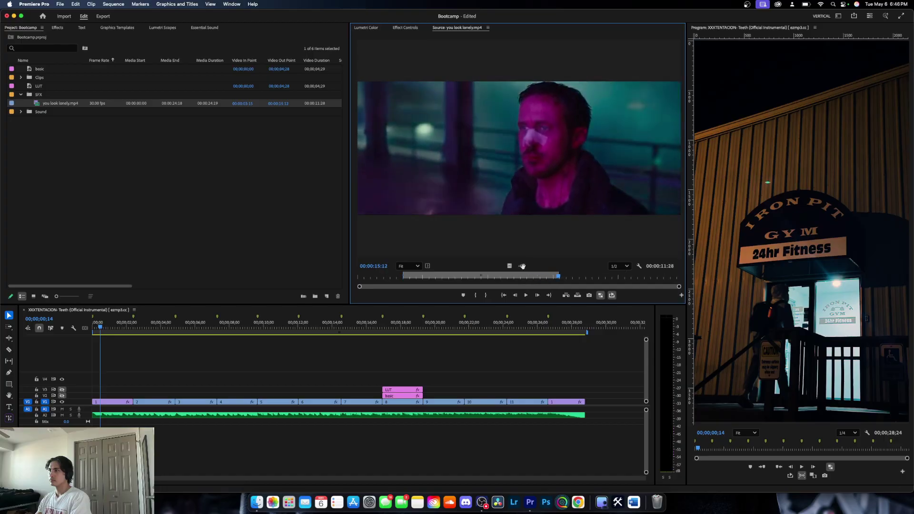
{"action": "left_click_drag", "start_coordinate": [521, 266], "coordinate": [96, 426]}
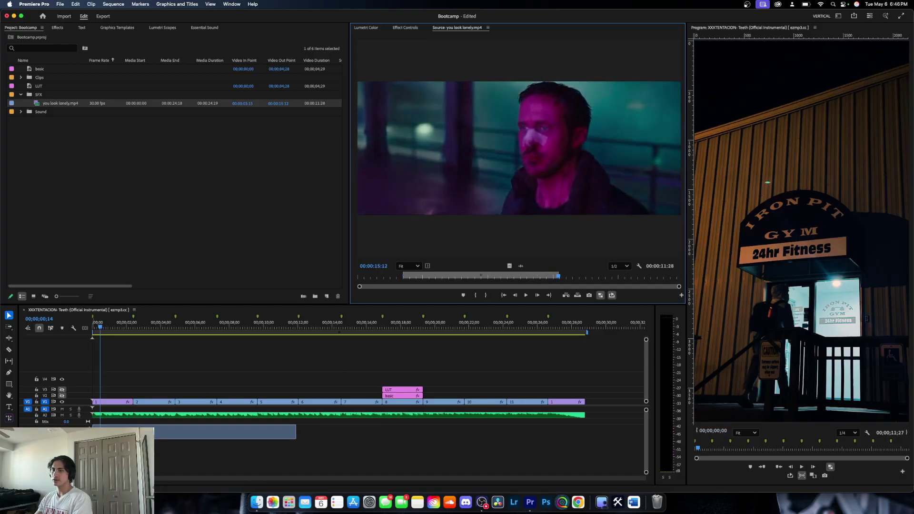
- Preview the sequence from its start and enlarge track A3 to show the dialogue waveform
{"action": "key", "text": "Home"}
{"action": "key", "text": "space"}
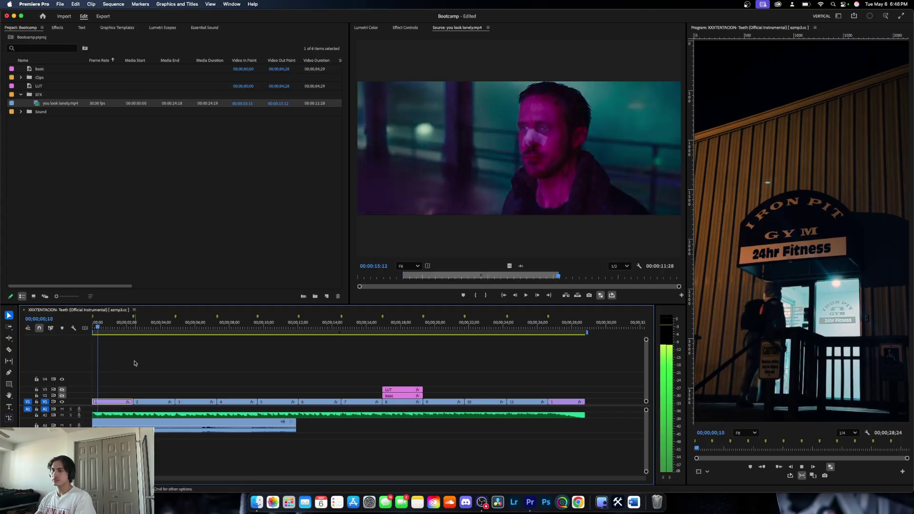
{"action": "left_click_drag", "start_coordinate": [71, 433], "coordinate": [71, 445]}
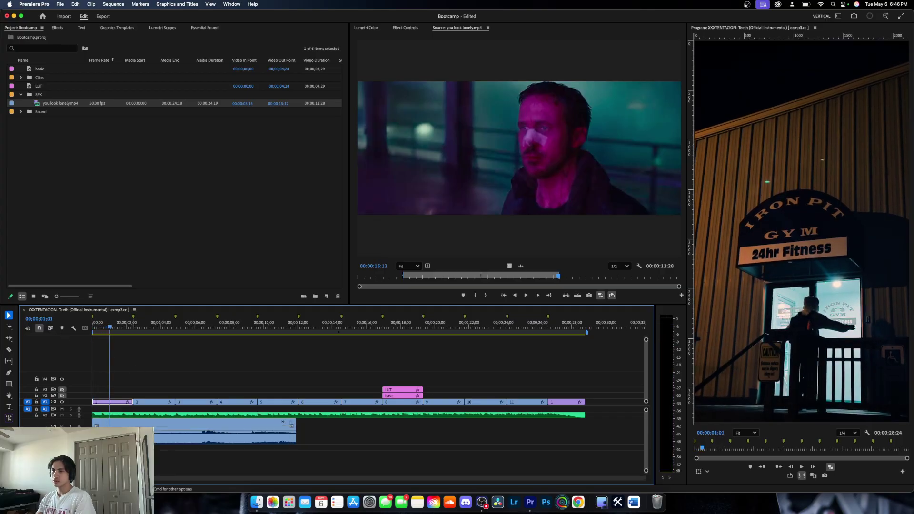
{"action": "left_click", "coordinate": [127, 436]}
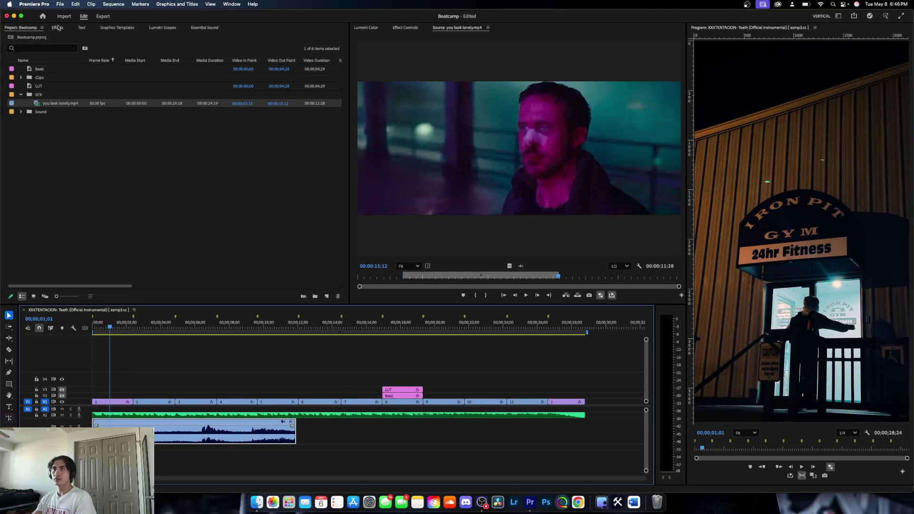
{"action": "left_click", "coordinate": [58, 27]}
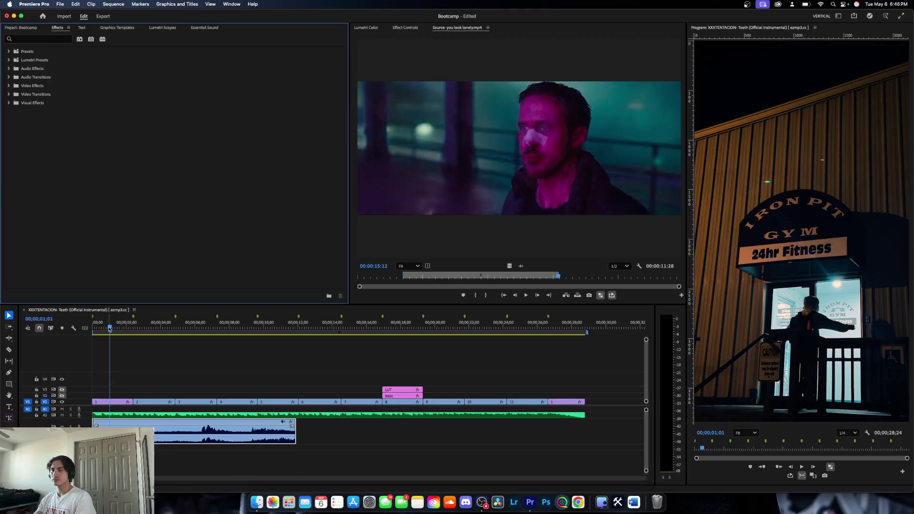
- Cut the A3 dialogue clip at 00:00:01:10 and just before its next loud passage, and delete the quiet section between the cuts
{"action": "key", "text": "space"}
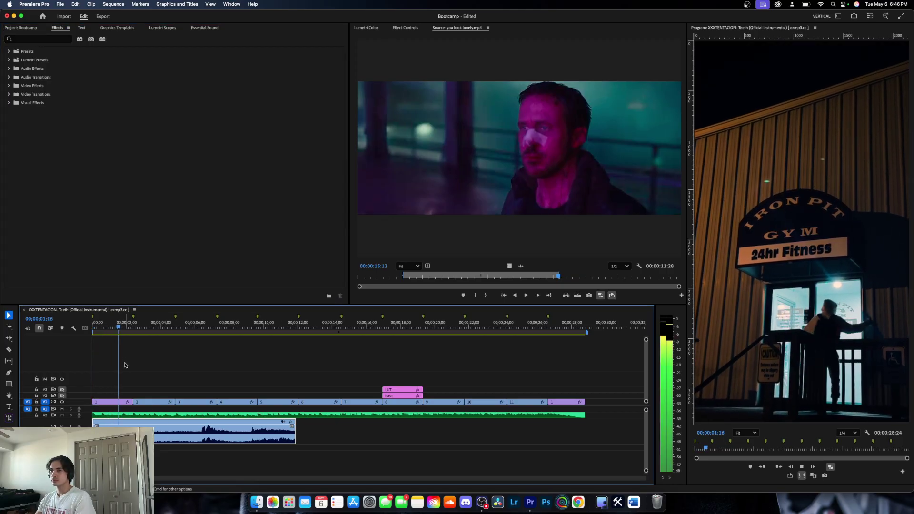
{"action": "left_click", "coordinate": [137, 329]}
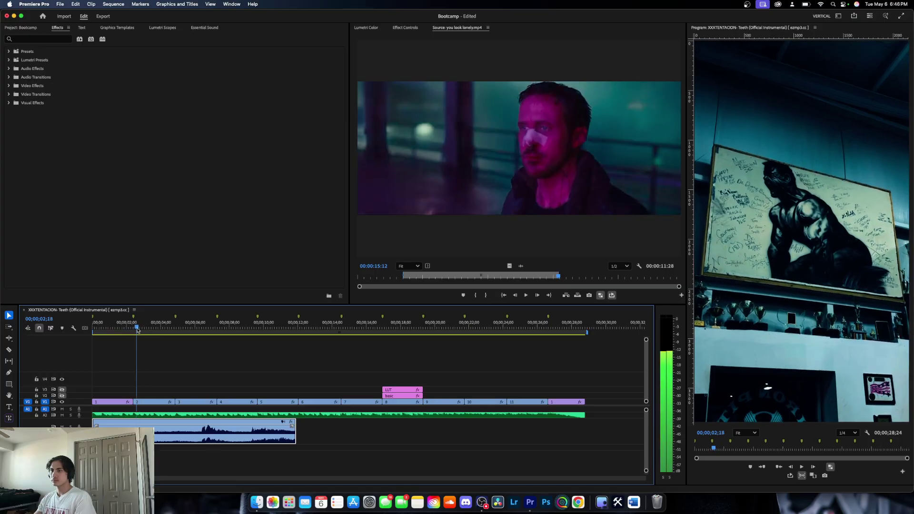
{"action": "left_click_drag", "start_coordinate": [137, 330], "coordinate": [115, 330]}
{"action": "key", "text": "space"}
{"action": "key", "text": "c"}
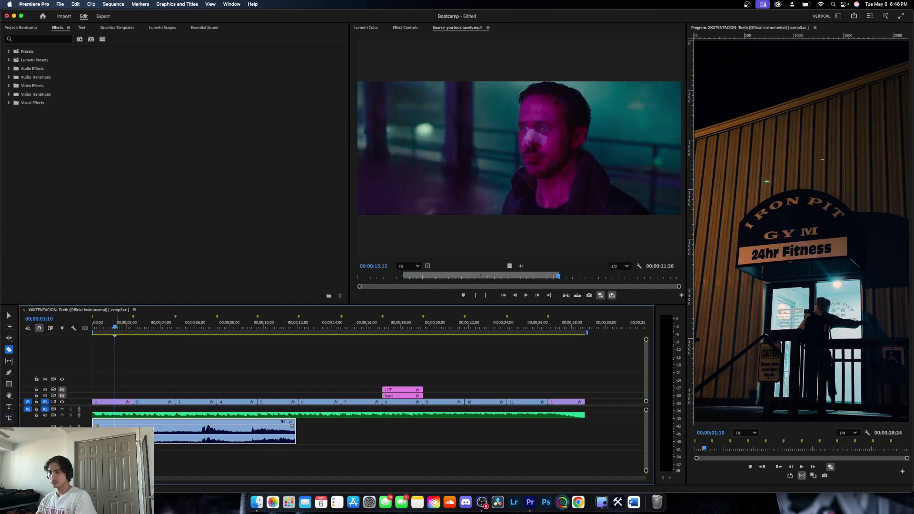
{"action": "left_click", "coordinate": [114, 431]}
{"action": "left_click", "coordinate": [196, 432]}
{"action": "key", "text": "v"}
{"action": "left_click", "coordinate": [157, 434]}
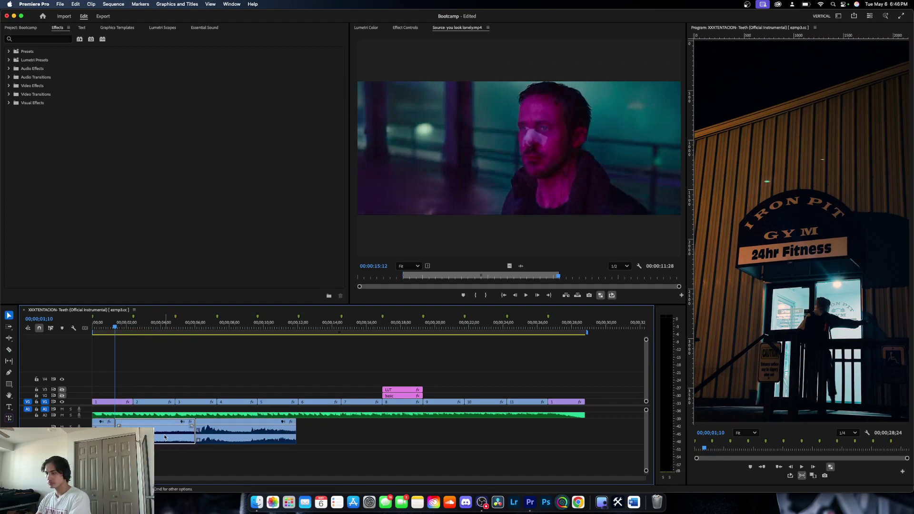
{"action": "key", "text": "Delete"}
{"action": "left_click", "coordinate": [162, 439]}
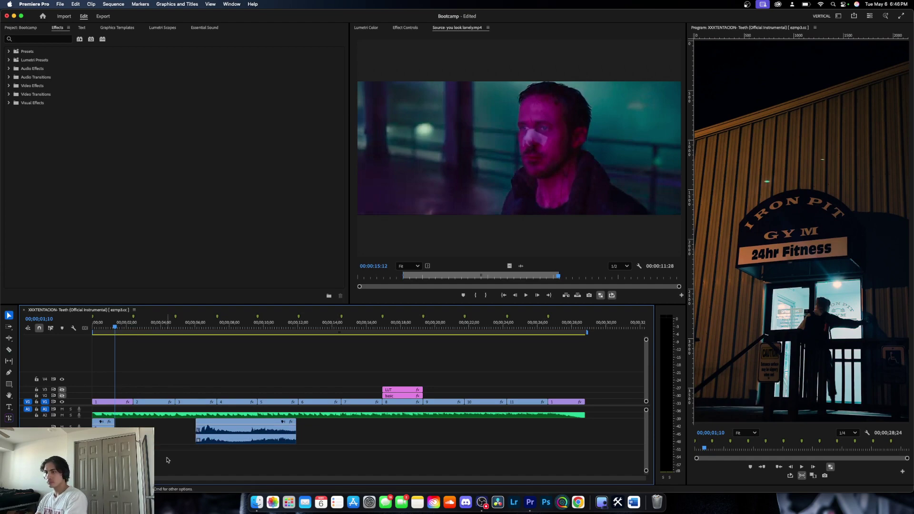
- Move the later A3 dialogue piece against the first one to close the gap, and save the project
{"action": "left_click_drag", "start_coordinate": [226, 439], "coordinate": [141, 439]}
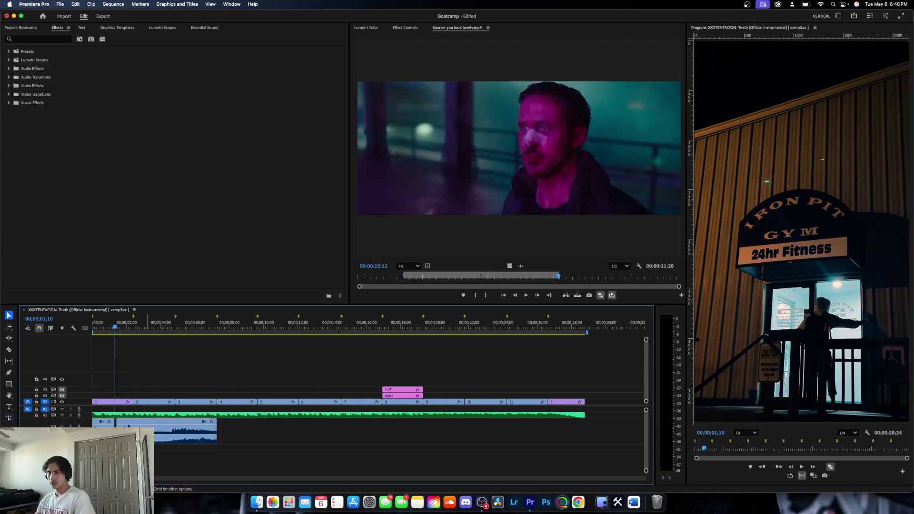
{"action": "key", "text": "Home"}
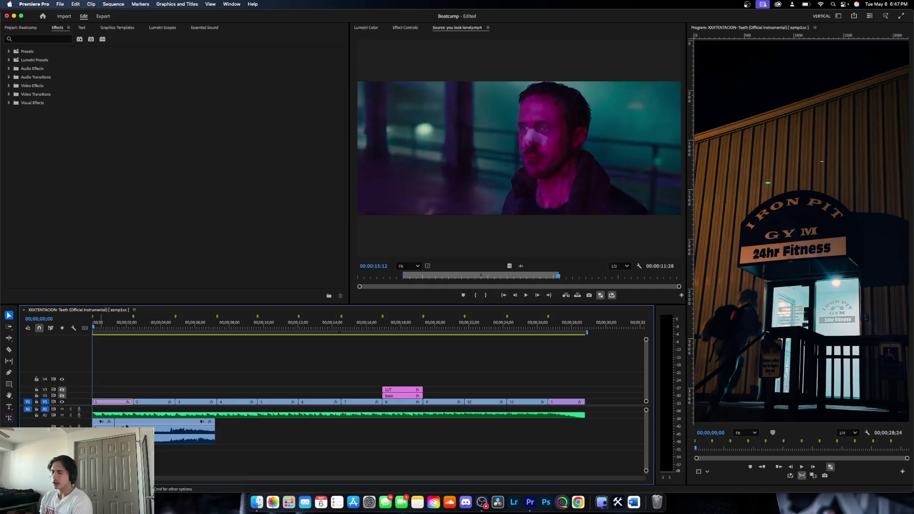
{"action": "key", "text": "space"}
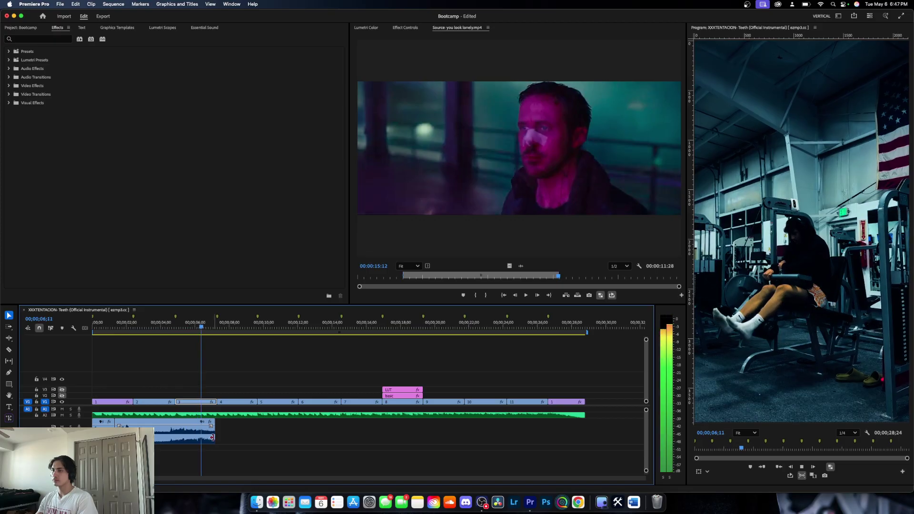
{"action": "key", "text": "space"}
{"action": "key", "text": "super+s"}
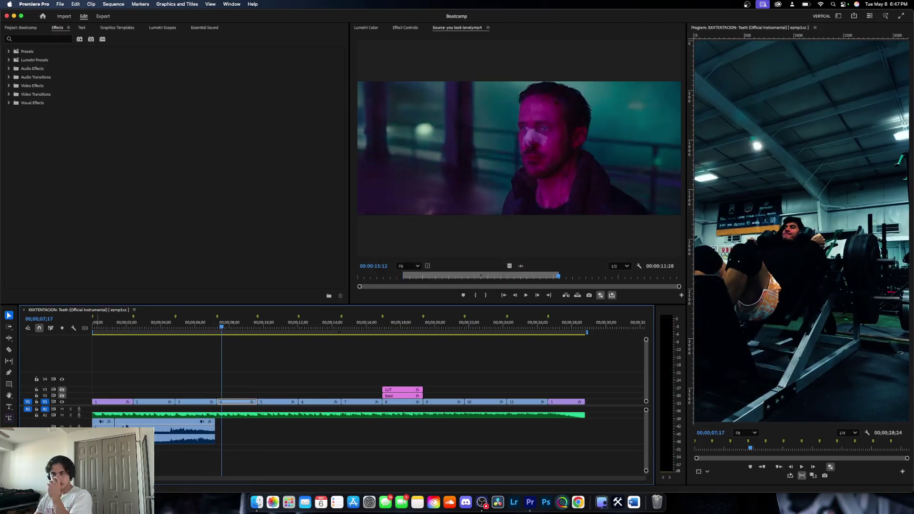
{"action": "left_click_drag", "start_coordinate": [87, 445], "coordinate": [95, 392]}
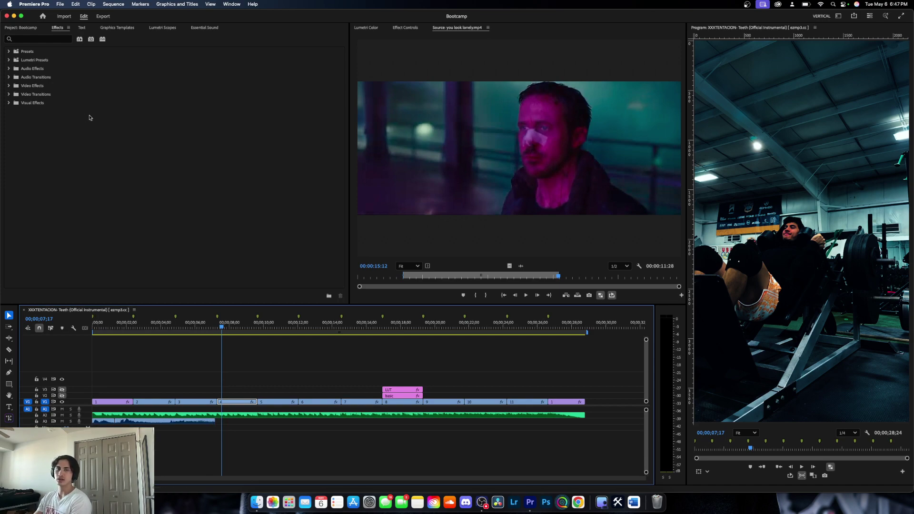
- Examine the sequence's transcript and the actions available for it, such as creating captions
{"action": "left_click", "coordinate": [84, 28]}
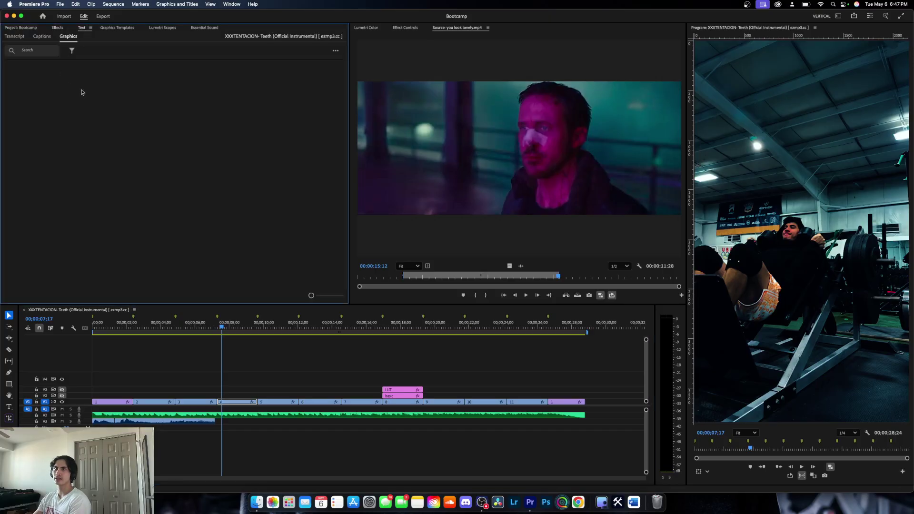
{"action": "left_click", "coordinate": [41, 38]}
{"action": "left_click", "coordinate": [14, 36]}
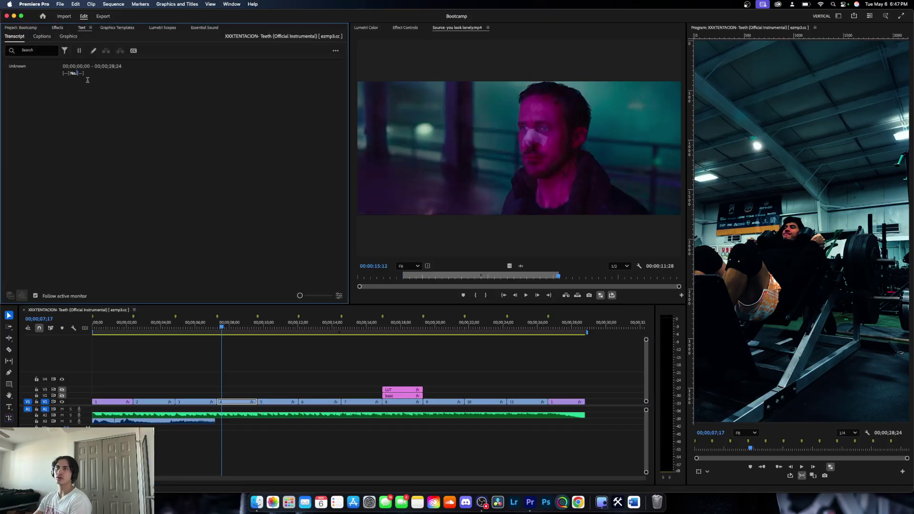
{"action": "left_click_drag", "start_coordinate": [216, 324], "coordinate": [93, 325]}
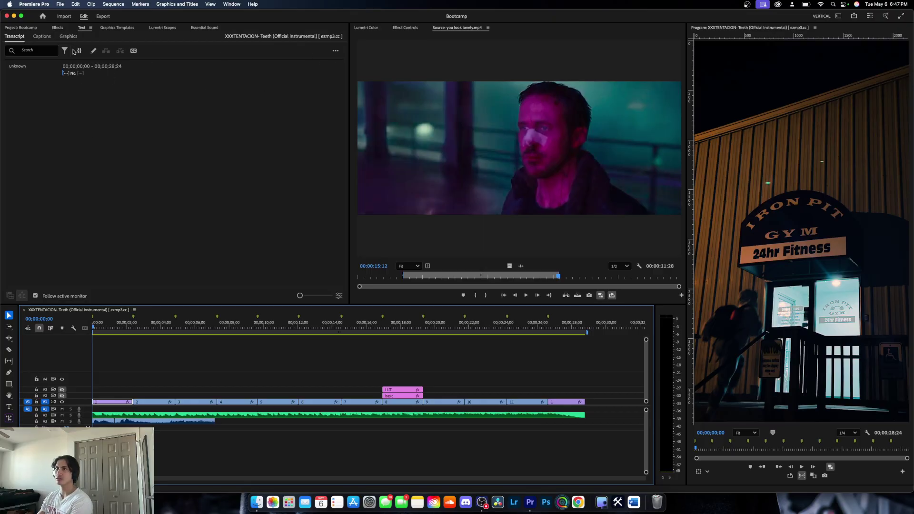
{"action": "left_click", "coordinate": [337, 51]}
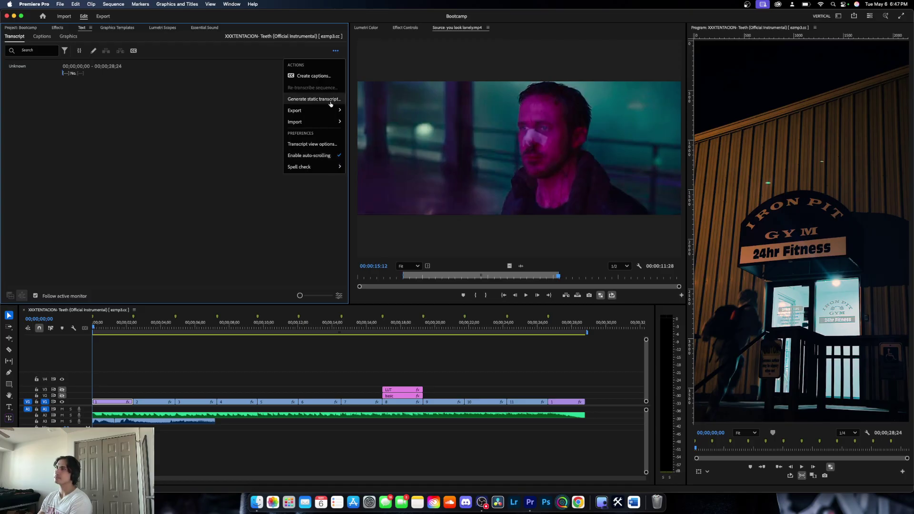
{"action": "left_click", "coordinate": [24, 78]}
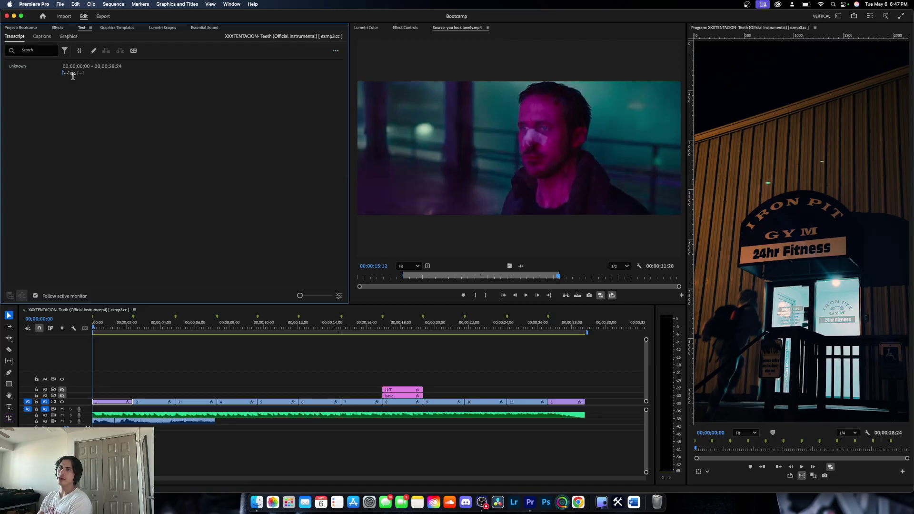
- Correct the transcript text to "What a day" and play the sequence from the start to compare it with the dialogue
{"action": "double_click", "coordinate": [92, 75]}
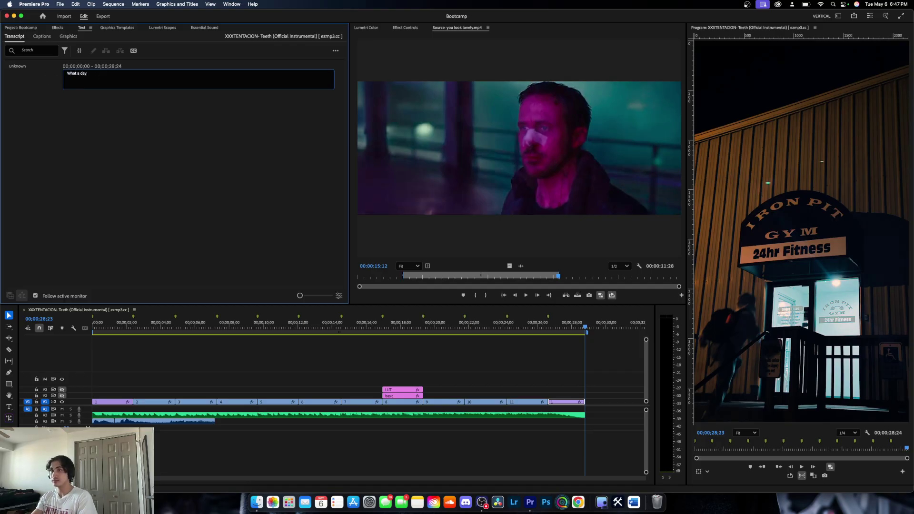
{"action": "left_click", "coordinate": [82, 126]}
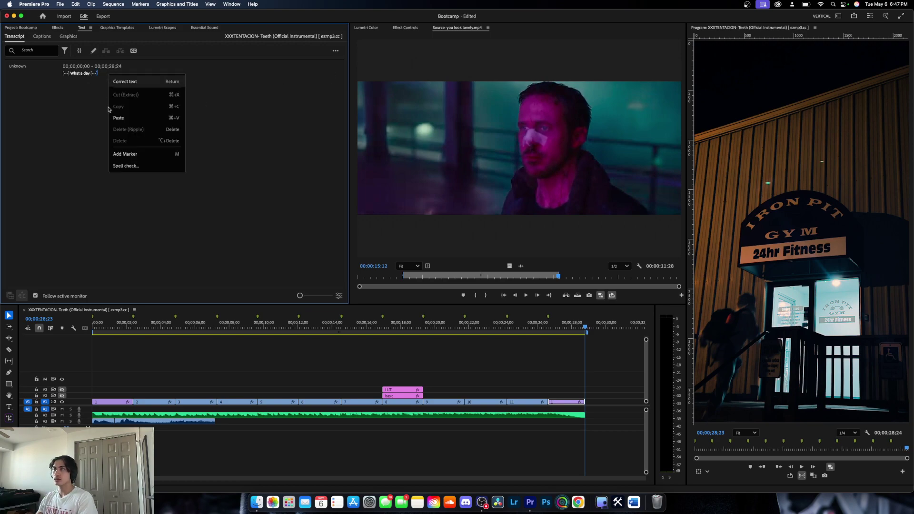
{"action": "left_click", "coordinate": [93, 147]}
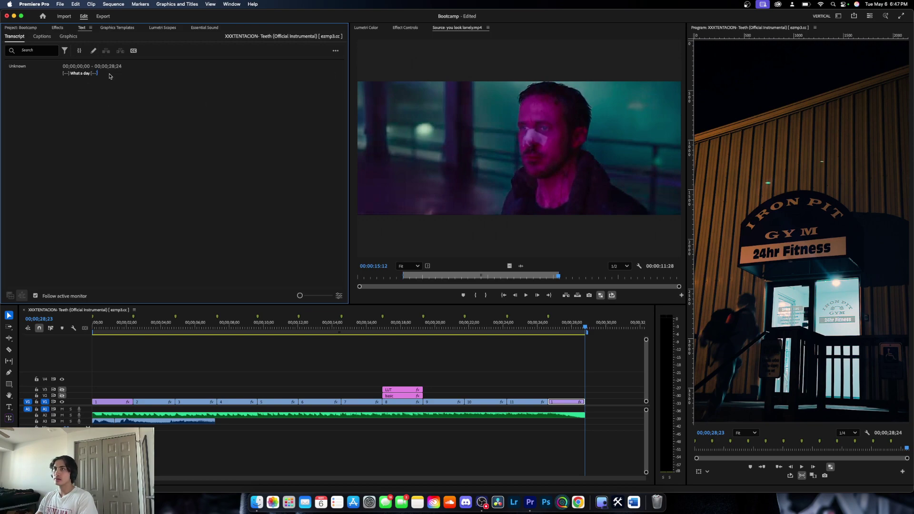
{"action": "key", "text": "space"}
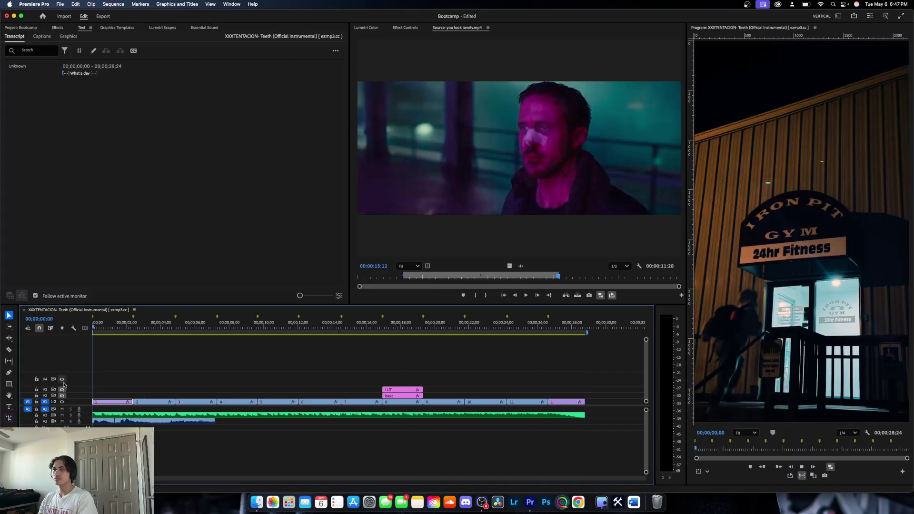
{"action": "left_click", "coordinate": [110, 115]}
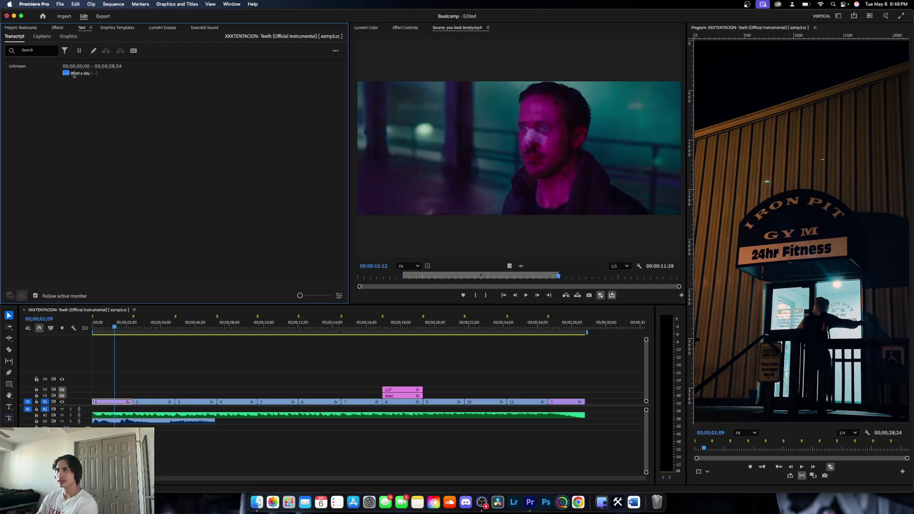
- Narrow the editor window to uncover the desktop, and open the "Good music" folder in Finder to browse its files
{"action": "left_click_drag", "start_coordinate": [913, 17], "coordinate": [642, 20]}
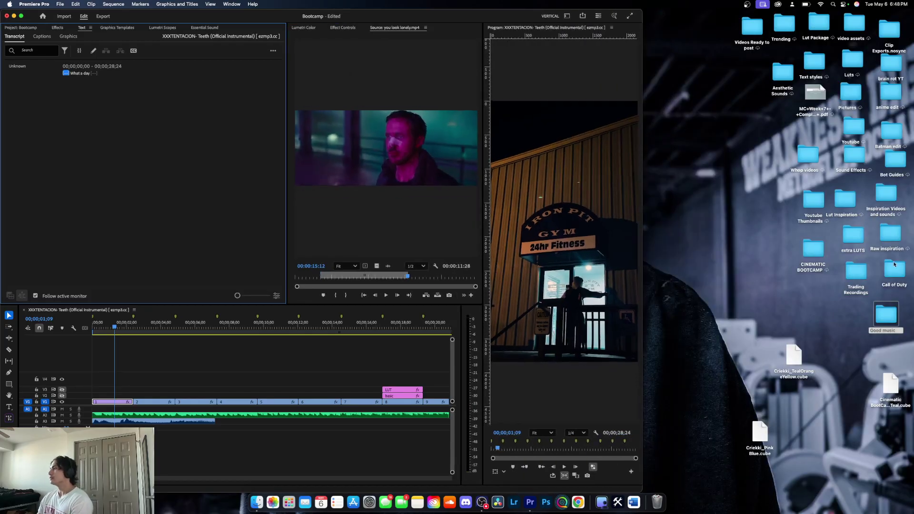
{"action": "double_click", "coordinate": [888, 315]}
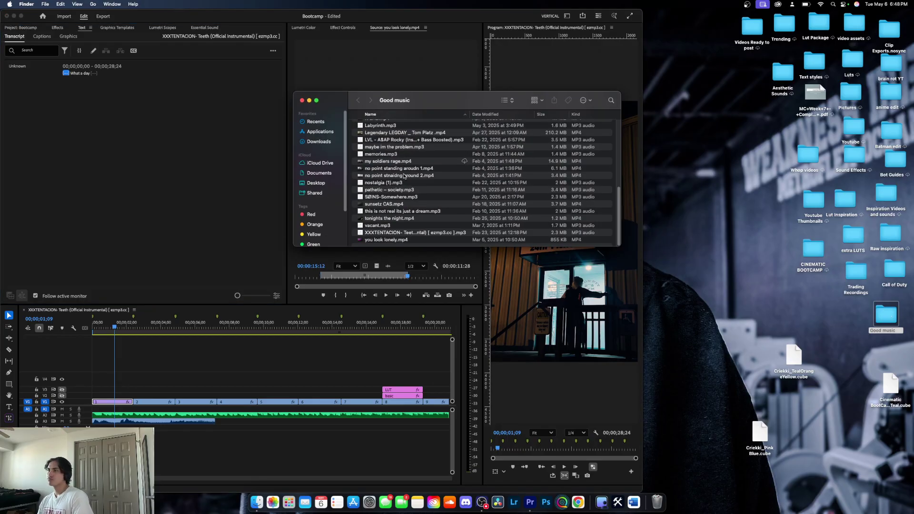
{"action": "scroll", "coordinate": [404, 176], "scroll_direction": "up", "scroll_amount": 5}
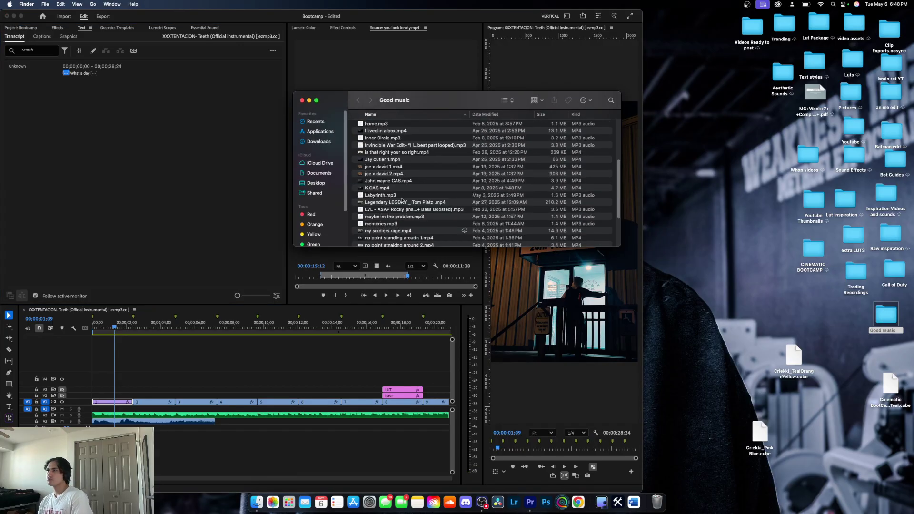
{"action": "scroll", "coordinate": [413, 188], "scroll_direction": "up", "scroll_amount": 2}
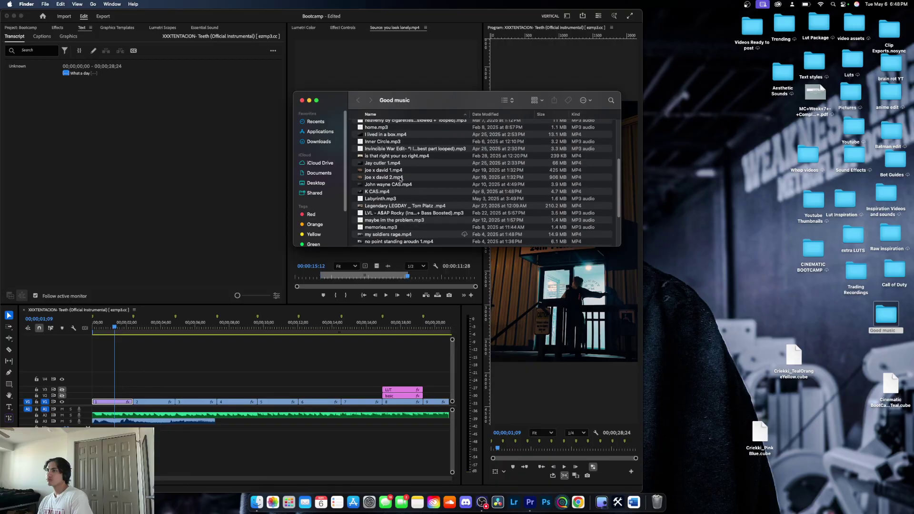
{"action": "scroll", "coordinate": [412, 180], "scroll_direction": "up", "scroll_amount": 1}
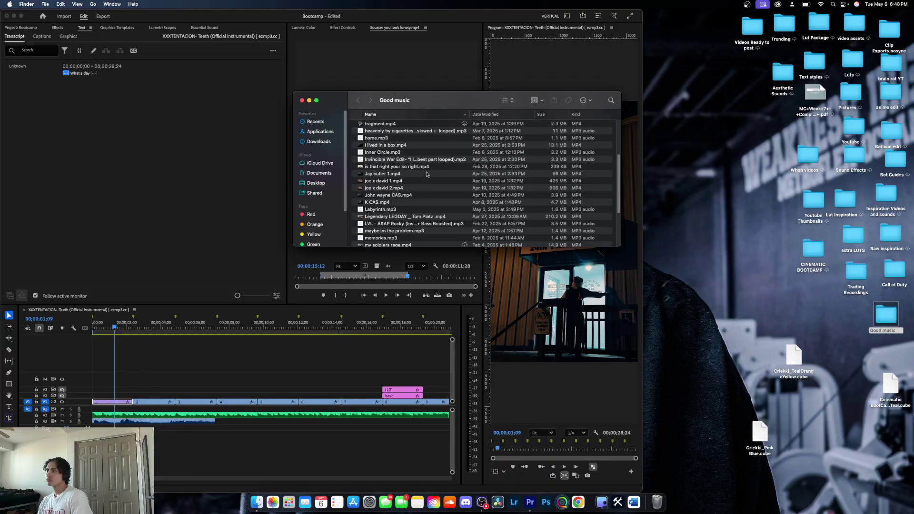
{"action": "scroll", "coordinate": [435, 169], "scroll_direction": "up", "scroll_amount": 5}
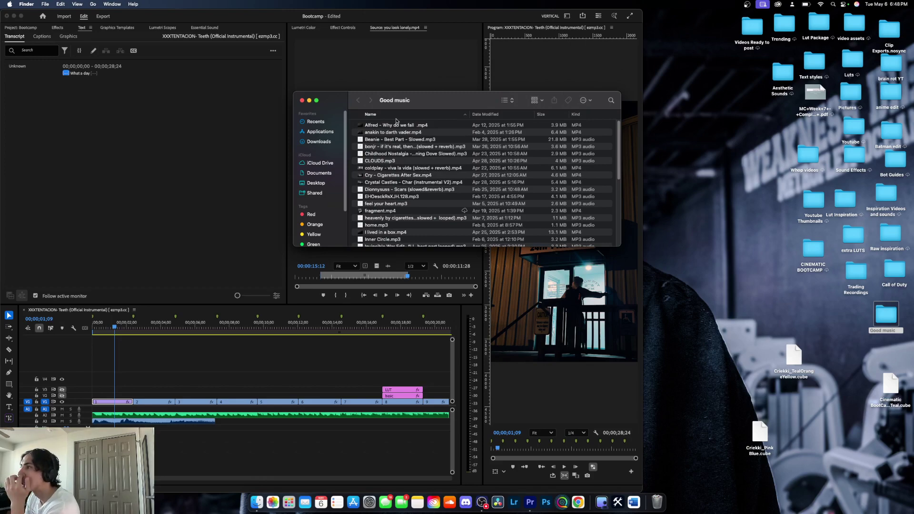
- Preview "anakin to darth vader.mp4" from the "Good music" folder and close the preview
{"action": "left_click", "coordinate": [403, 133]}
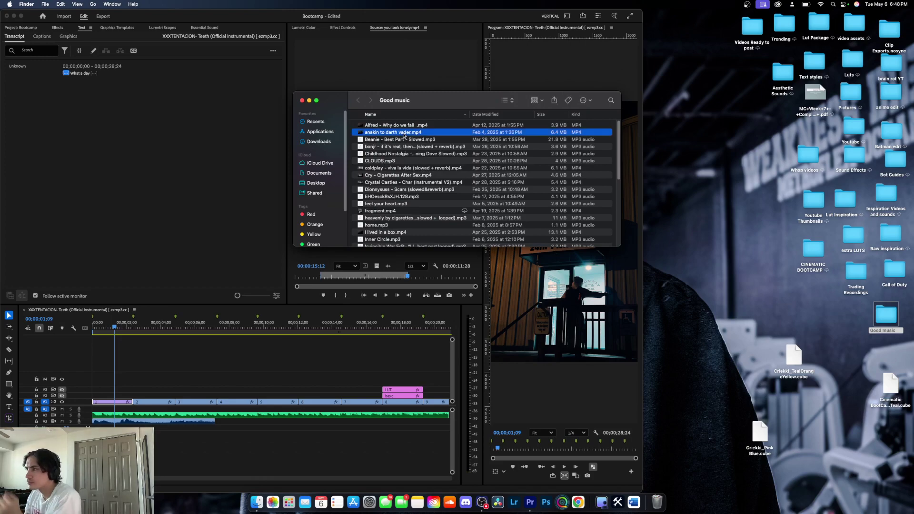
{"action": "key", "text": "space"}
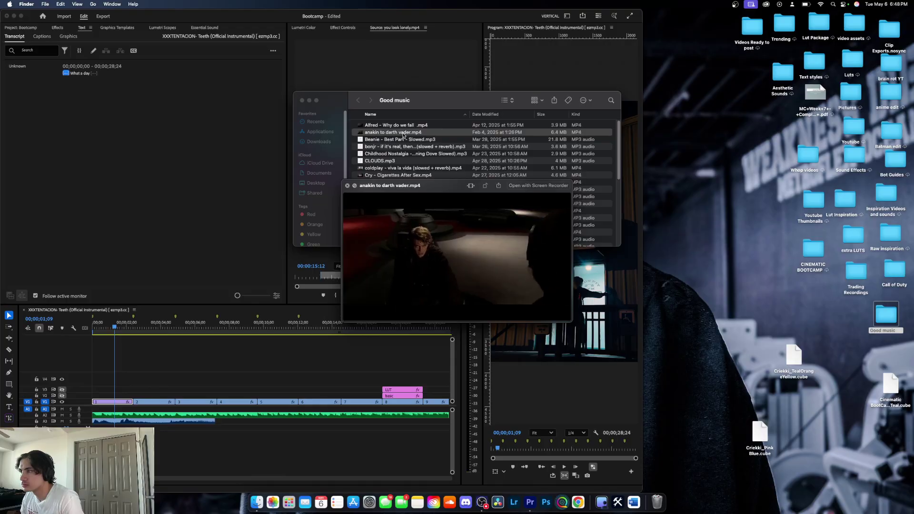
{"action": "key", "text": "space"}
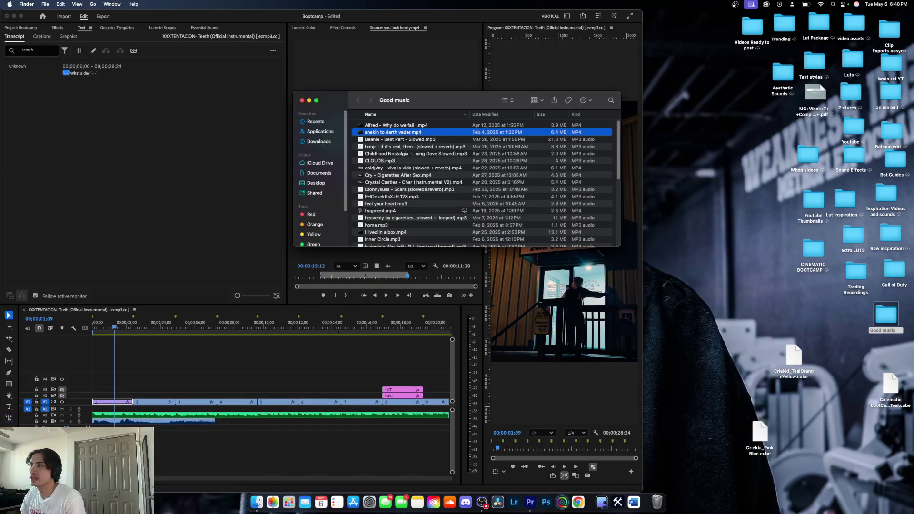
- Import "anakin to darth vader.mp4" from the "Good music" folder into the project's SFX bin and close the folder window
{"action": "mouse_move", "coordinate": [369, 133]}
{"action": "left_mouse_down"}
{"action": "mouse_move", "coordinate": [410, 119]}
{"action": "mouse_move", "coordinate": [387, 140]}
{"action": "mouse_move", "coordinate": [366, 134]}
{"action": "left_mouse_up"}
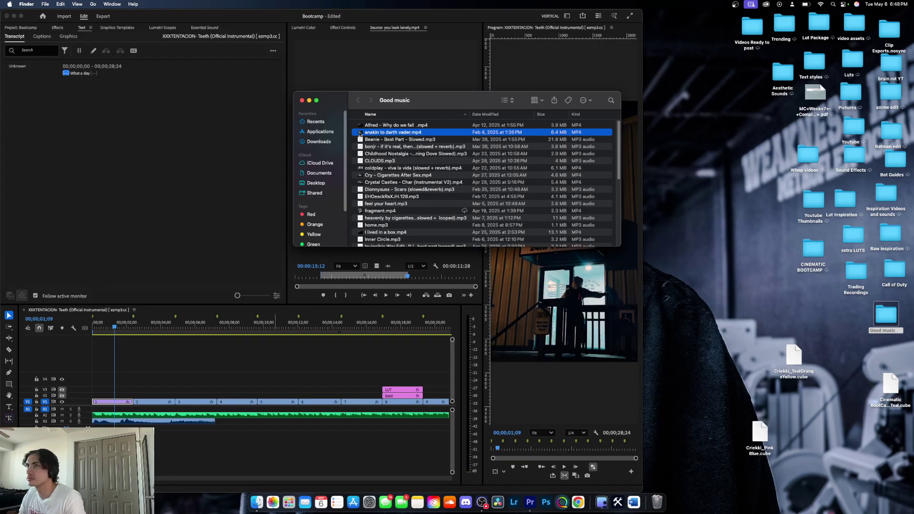
{"action": "left_click", "coordinate": [20, 27]}
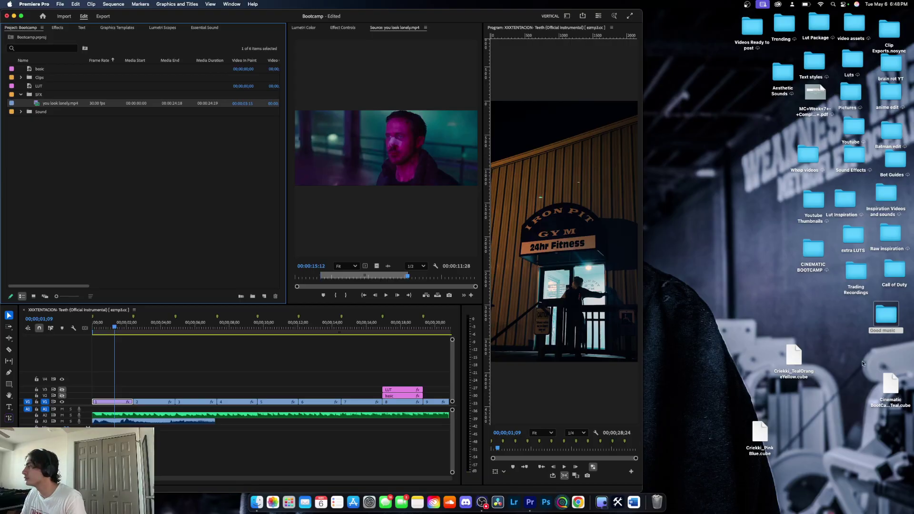
{"action": "left_click", "coordinate": [884, 313]}
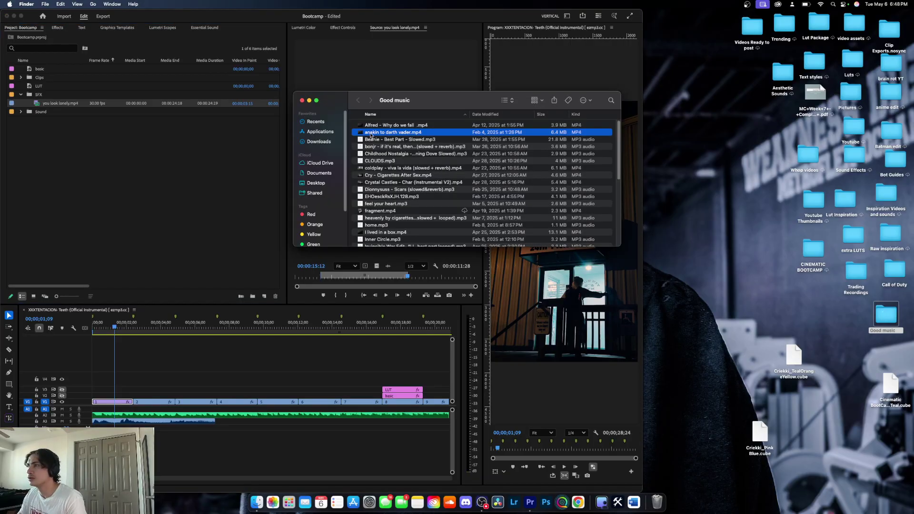
{"action": "left_click_drag", "start_coordinate": [371, 135], "coordinate": [53, 102]}
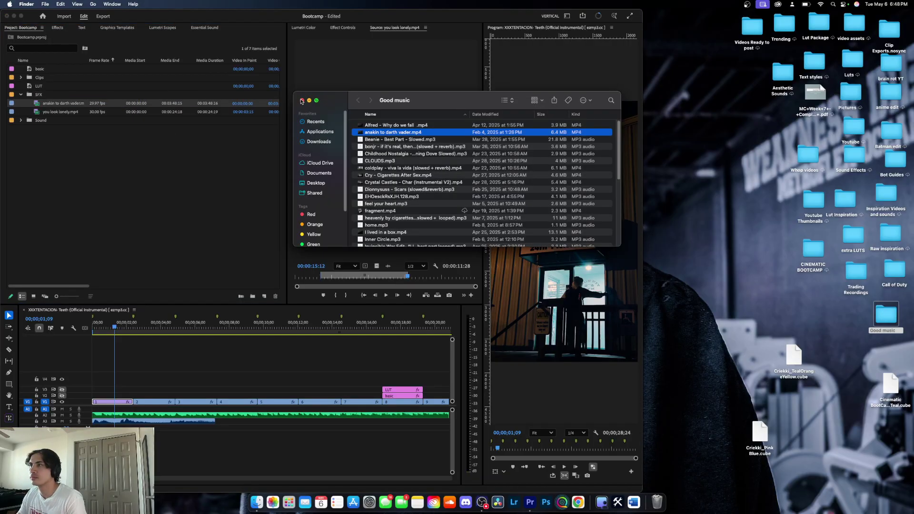
{"action": "left_click", "coordinate": [301, 101]}
- Replace the "you look lonely.mp4" dialogue on track A3 with the audio of "anakin to darth vader.mp4", placed at the sequence start
{"action": "double_click", "coordinate": [118, 421]}
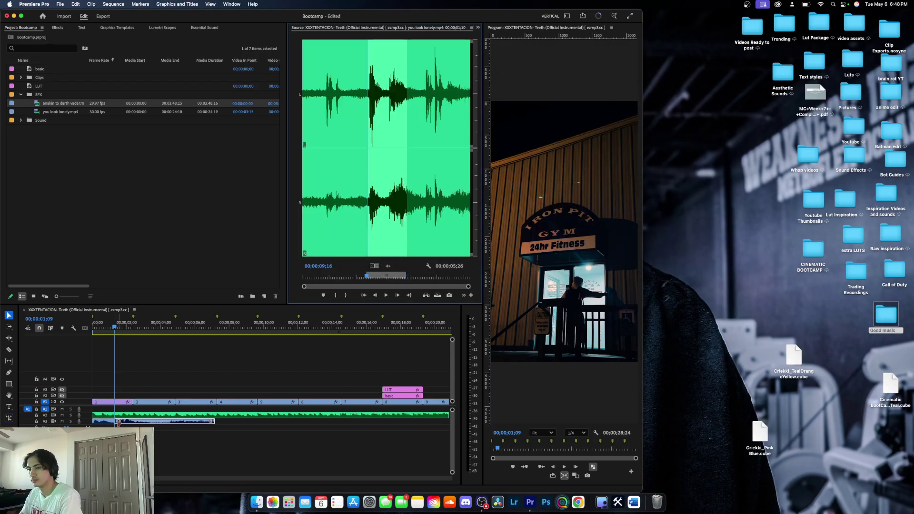
{"action": "key", "text": "Delete"}
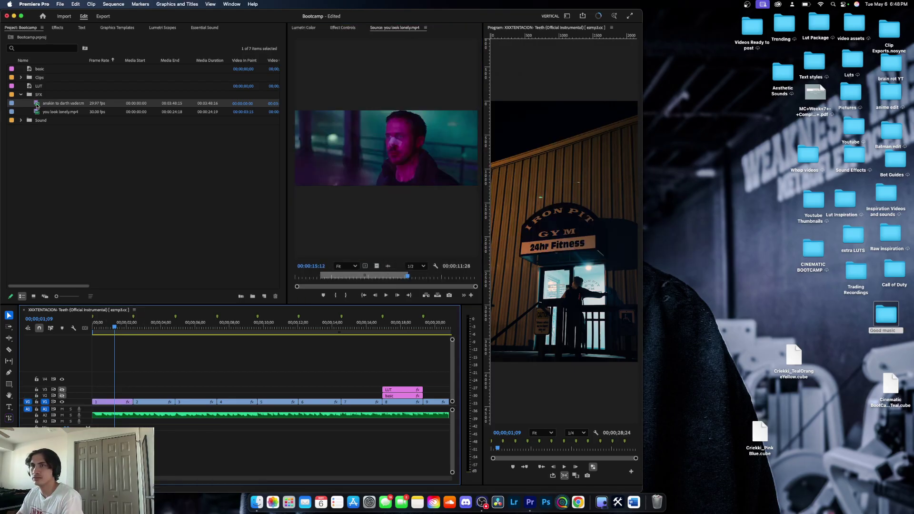
{"action": "double_click", "coordinate": [36, 106]}
{"action": "left_click_drag", "start_coordinate": [162, 412], "coordinate": [97, 425]}
{"action": "key", "text": "Home"}
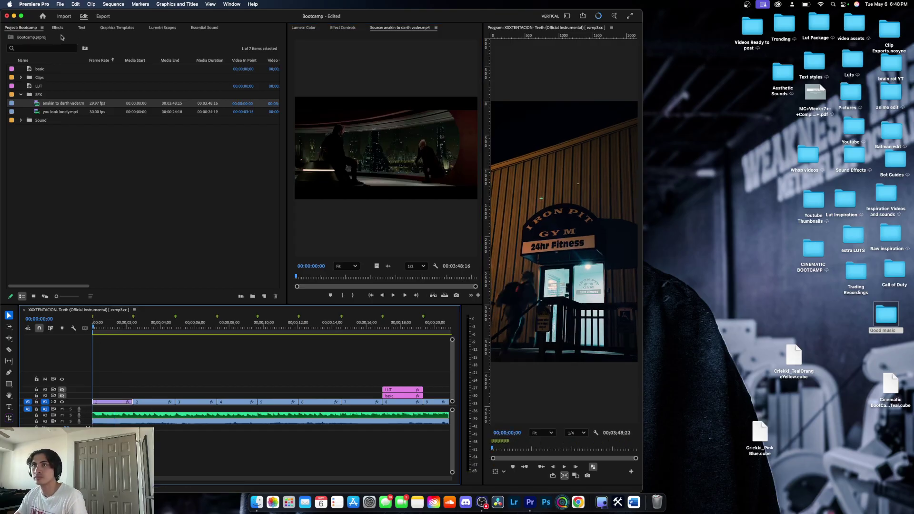
- Clear the leftover "What a day" text from the first segment of the sequence's transcript
{"action": "left_click", "coordinate": [81, 27]}
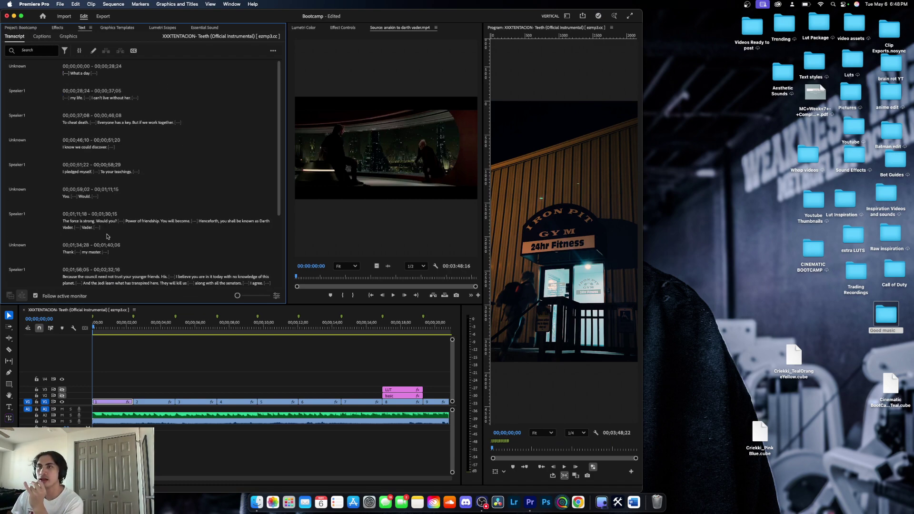
{"action": "right_click", "coordinate": [106, 75]}
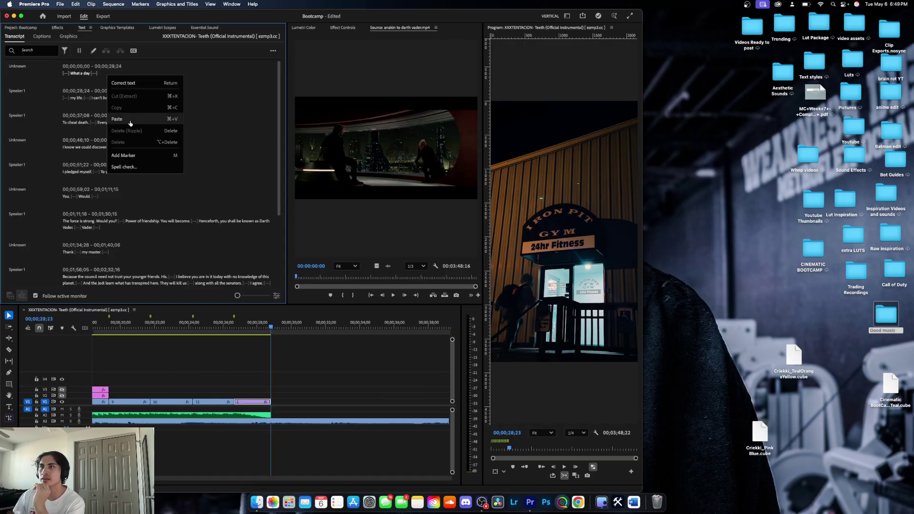
{"action": "left_click", "coordinate": [97, 96]}
{"action": "left_click", "coordinate": [72, 73]}
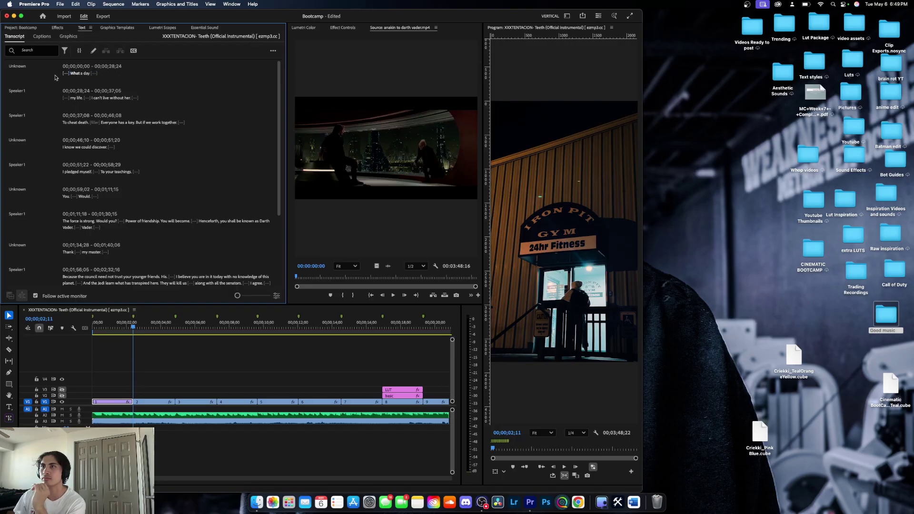
{"action": "left_click", "coordinate": [161, 67]}
{"action": "double_click", "coordinate": [138, 77]}
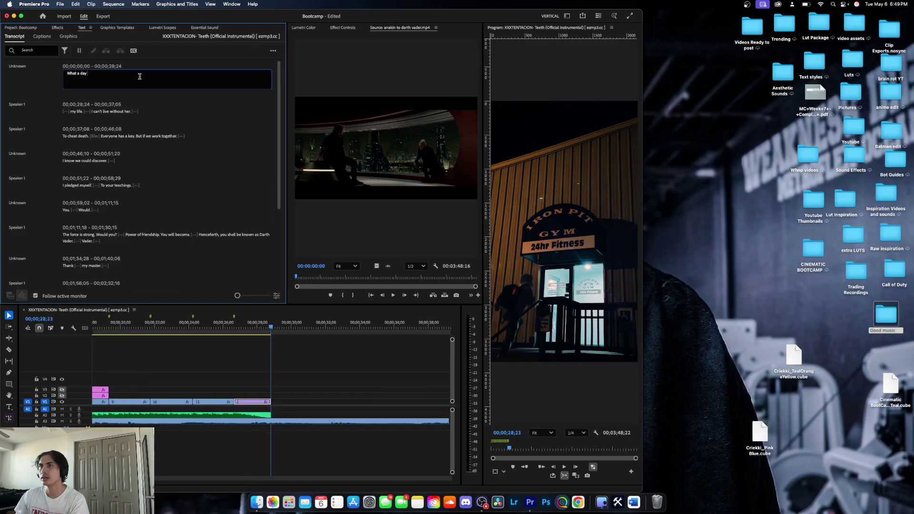
{"action": "key", "text": "BackSpace"}
{"action": "key", "text": "BackSpace"}
{"action": "key", "text": "BackSpace"}
{"action": "key", "text": "BackSpace"}
{"action": "key", "text": "BackSpace"}
{"action": "key", "text": "BackSpace"}
{"action": "key", "text": "BackSpace"}
{"action": "key", "text": "BackSpace"}
{"action": "key", "text": "BackSpace"}
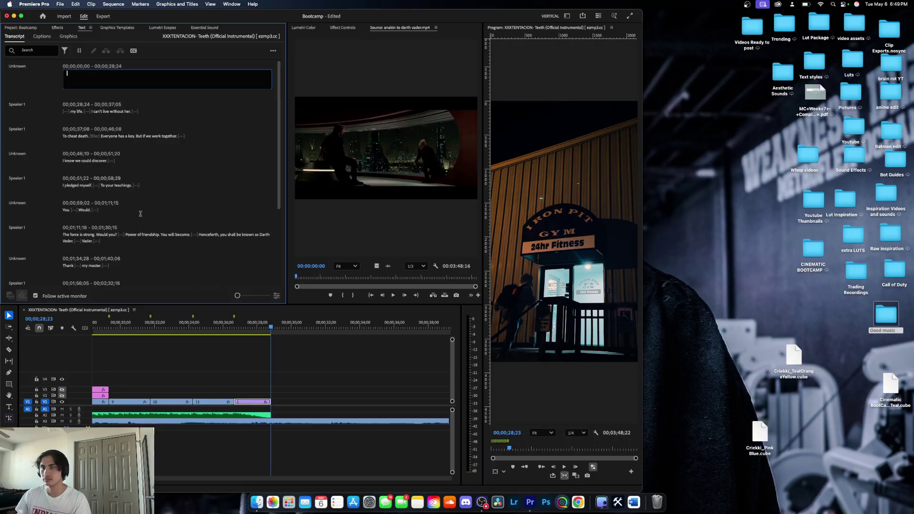
{"action": "left_click", "coordinate": [140, 214]}
{"action": "scroll", "coordinate": [147, 110], "scroll_direction": "down", "scroll_amount": 1}
{"action": "scroll", "coordinate": [150, 90], "scroll_direction": "up", "scroll_amount": 1}
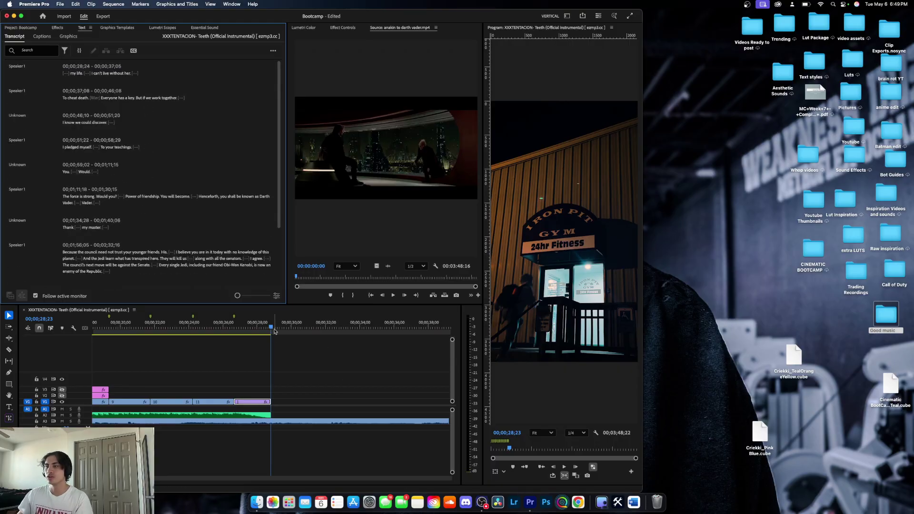
- Mute the music on track A2, play the dialogue from the start against its transcript, and return the playhead to the beginning
{"action": "left_click_drag", "start_coordinate": [275, 332], "coordinate": [84, 413]}
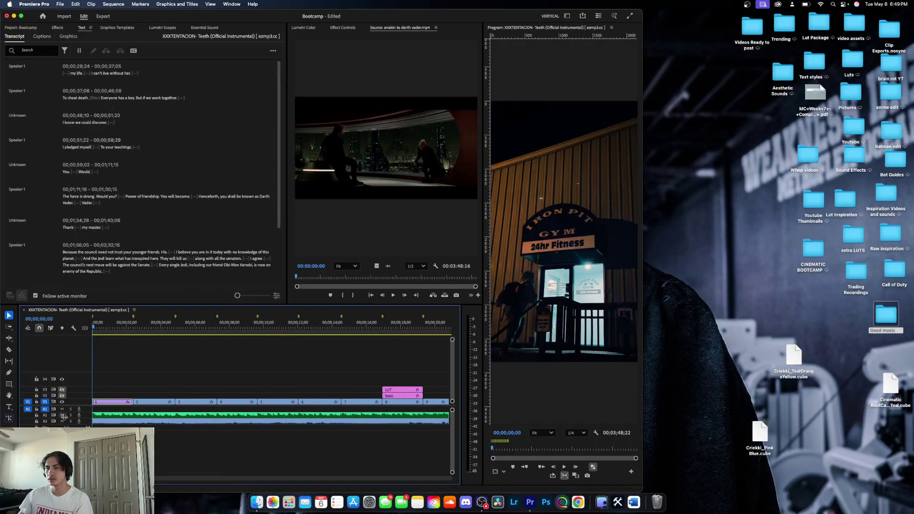
{"action": "left_click", "coordinate": [62, 415]}
{"action": "key", "text": "space"}
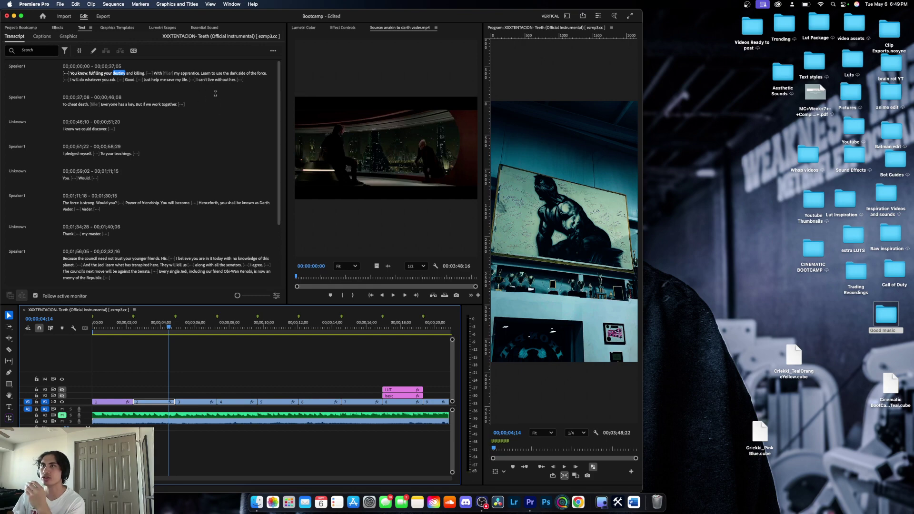
{"action": "left_click_drag", "start_coordinate": [169, 328], "coordinate": [91, 330]}
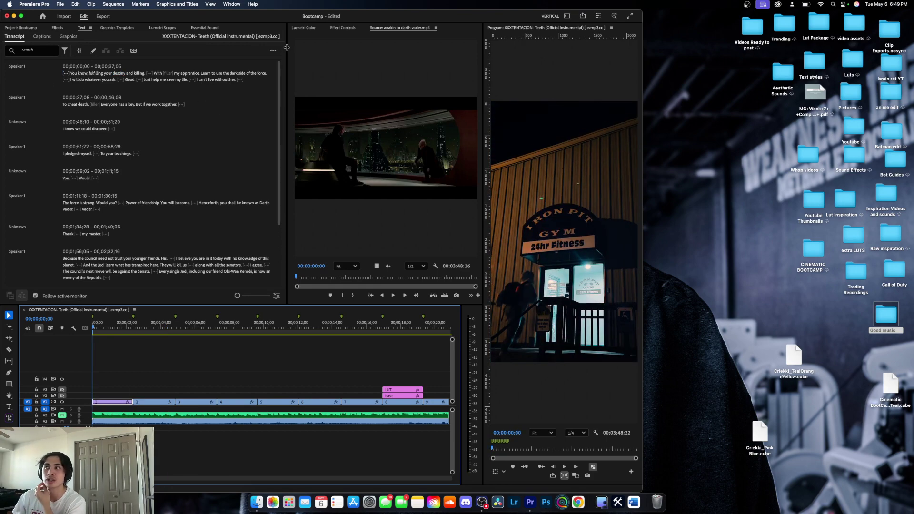
{"action": "left_click", "coordinate": [273, 52]}
{"action": "left_click", "coordinate": [273, 52]}
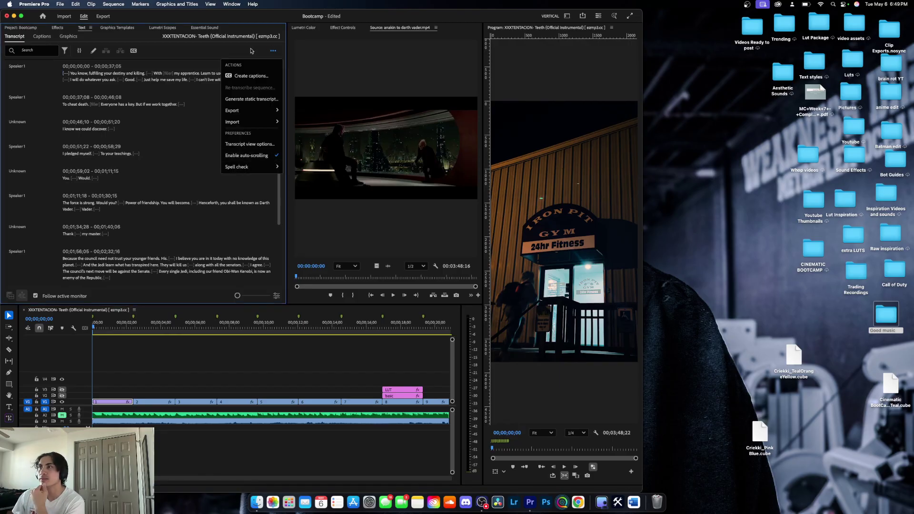
{"action": "left_click", "coordinate": [270, 51]}
{"action": "left_click", "coordinate": [269, 52]}
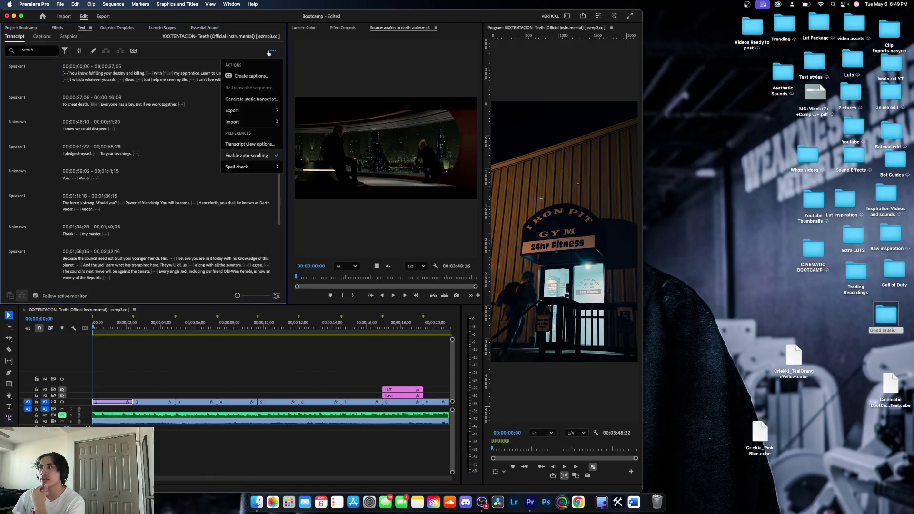
{"action": "left_click", "coordinate": [251, 77]}
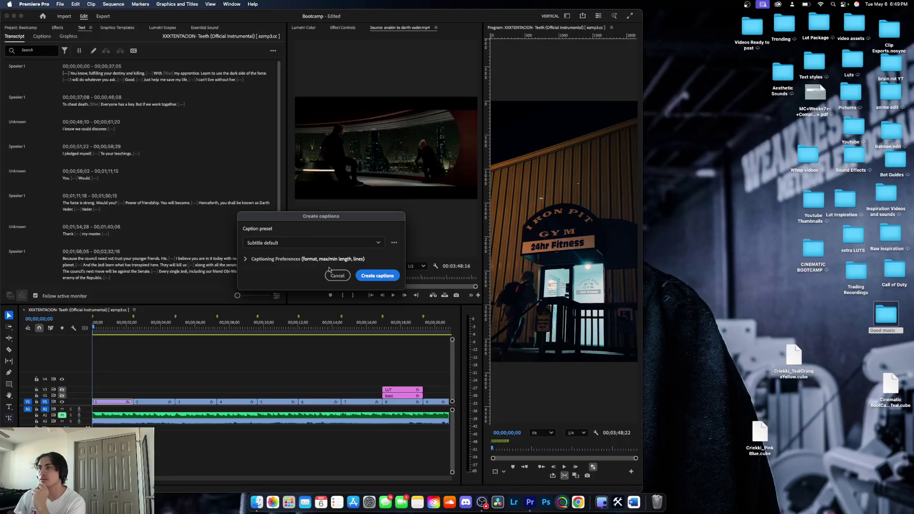
{"action": "left_click", "coordinate": [334, 276]}
- Create captions from the transcript in Subtitle format with no style, a maximum length of 25 characters and single lines
{"action": "left_click", "coordinate": [273, 52]}
{"action": "left_click", "coordinate": [257, 78]}
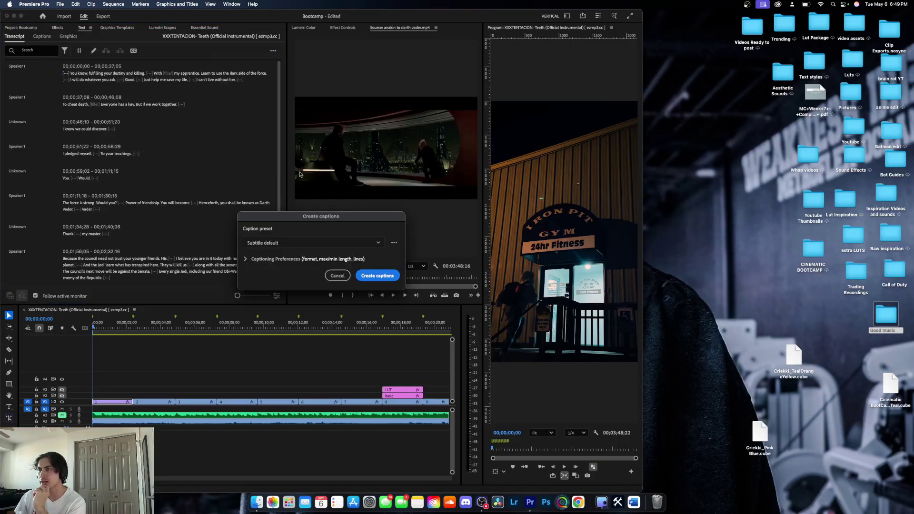
{"action": "left_click_drag", "start_coordinate": [288, 214], "coordinate": [294, 198]}
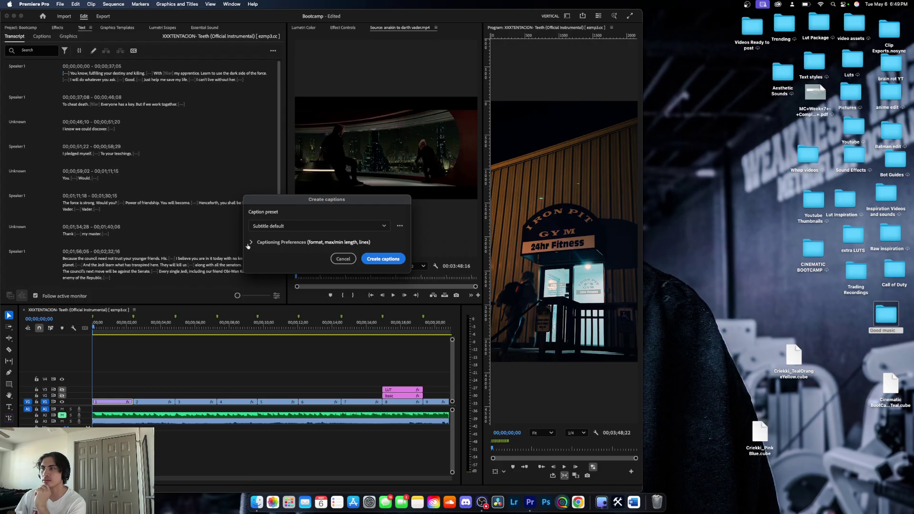
{"action": "left_click", "coordinate": [250, 244]}
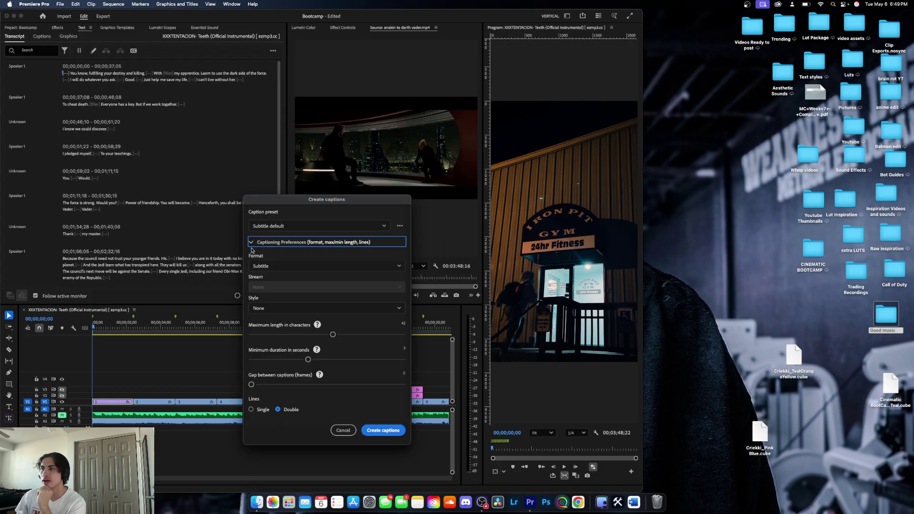
{"action": "left_click", "coordinate": [294, 271]}
{"action": "left_click", "coordinate": [283, 256]}
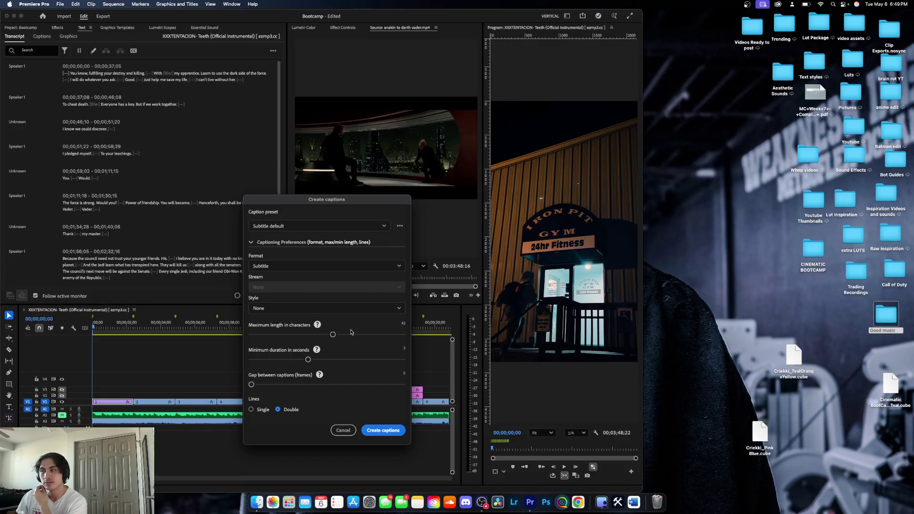
{"action": "left_click", "coordinate": [281, 308]}
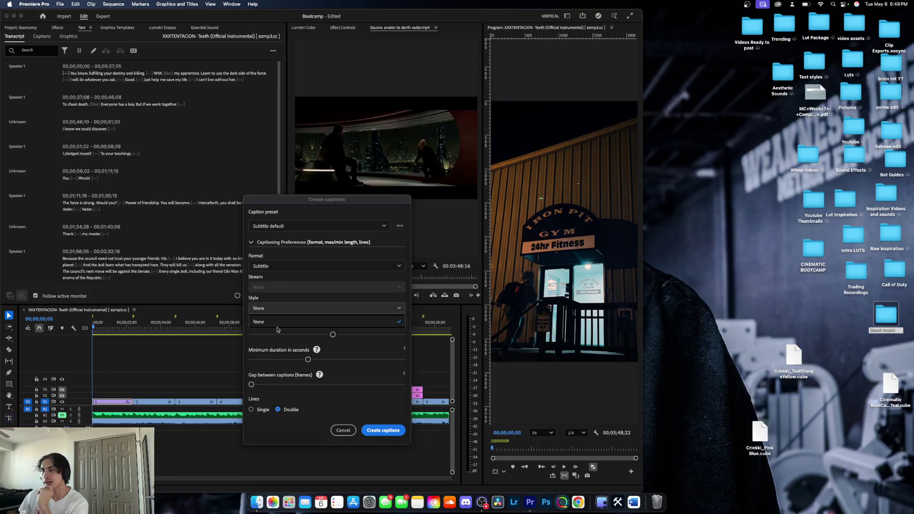
{"action": "left_click", "coordinate": [301, 299]}
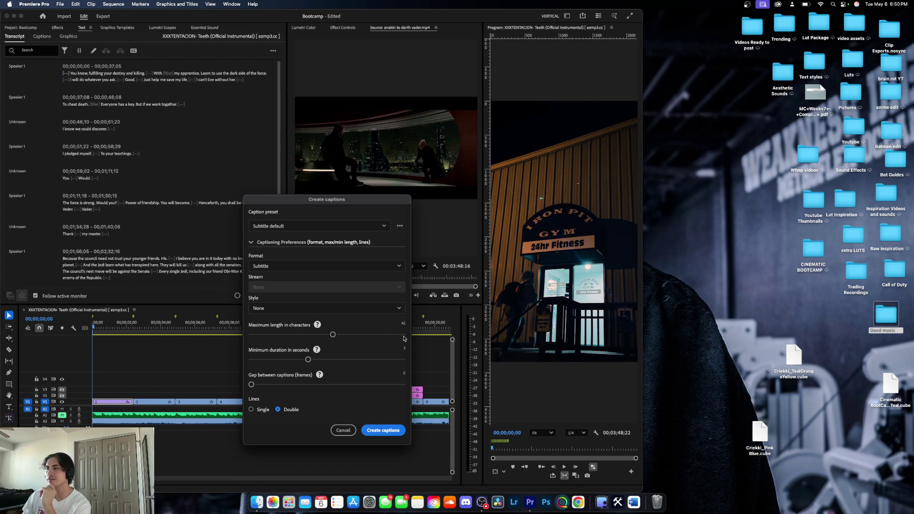
{"action": "left_click_drag", "start_coordinate": [333, 335], "coordinate": [294, 336]}
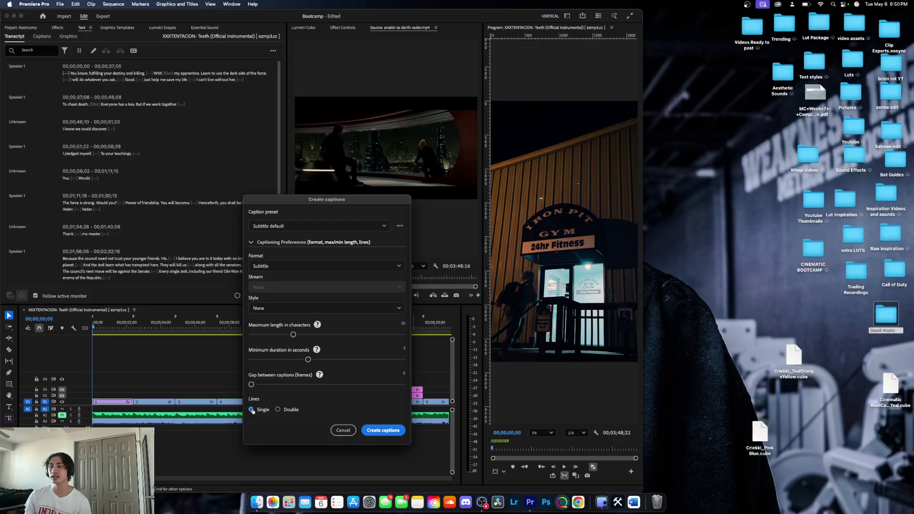
{"action": "left_click", "coordinate": [380, 433]}
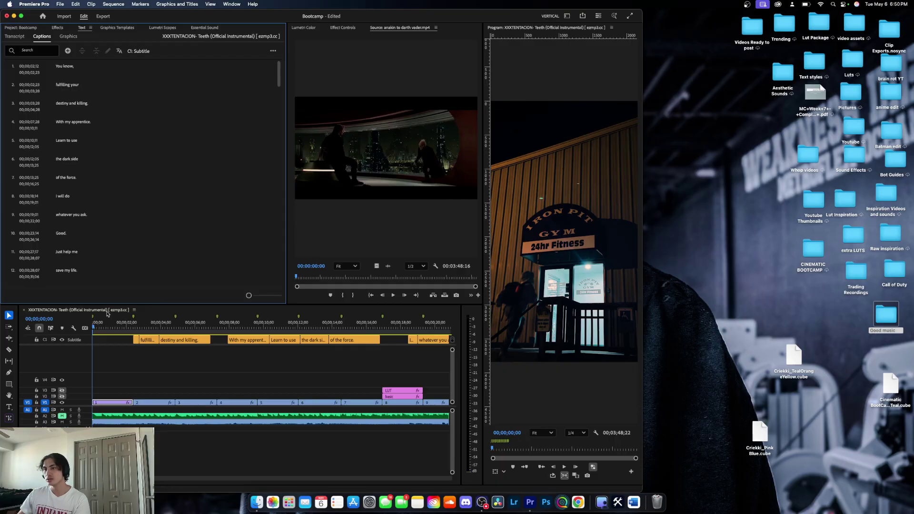
- Enlarge the editor window and play the sequence from the first caption to check the captions against the dialogue
{"action": "left_click_drag", "start_coordinate": [100, 327], "coordinate": [137, 327]}
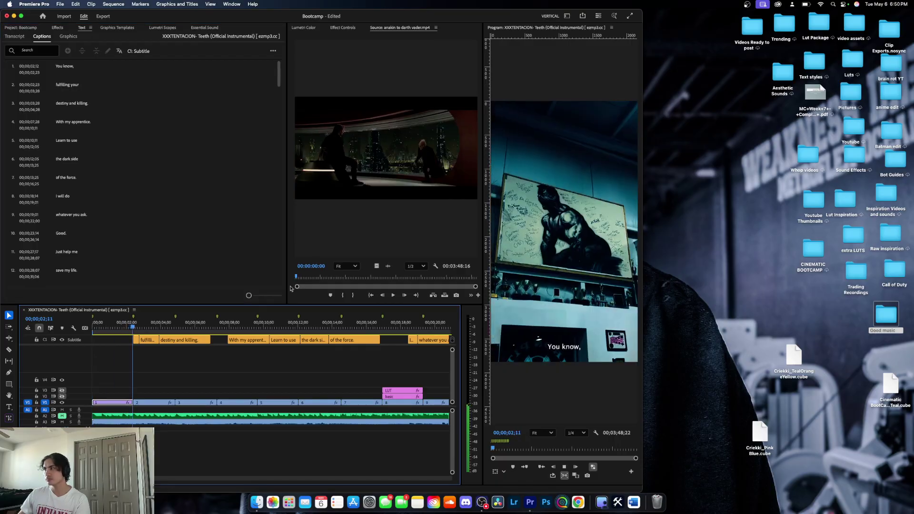
{"action": "double_click", "coordinate": [428, 17]}
{"action": "key", "text": "space"}
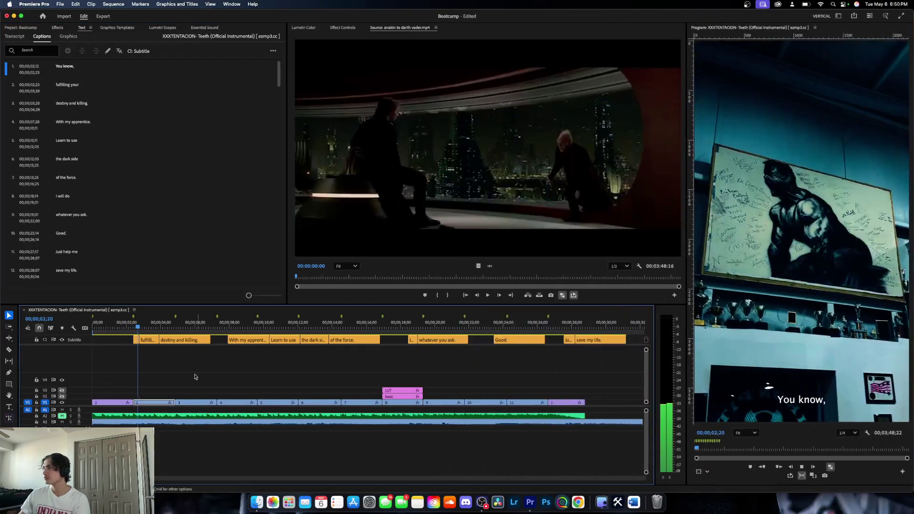
{"action": "key", "text": "space"}
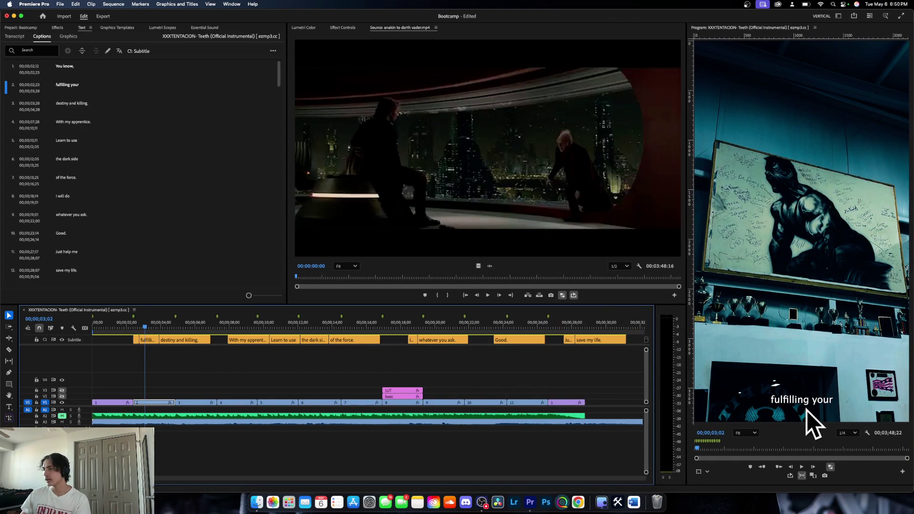
{"action": "left_click_drag", "start_coordinate": [146, 327], "coordinate": [138, 327]}
{"action": "key", "text": "space"}
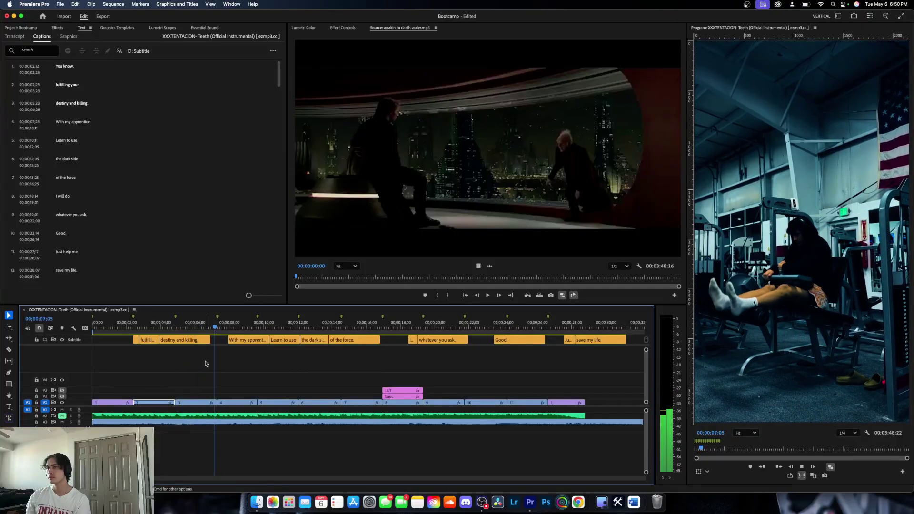
{"action": "key", "text": "space"}
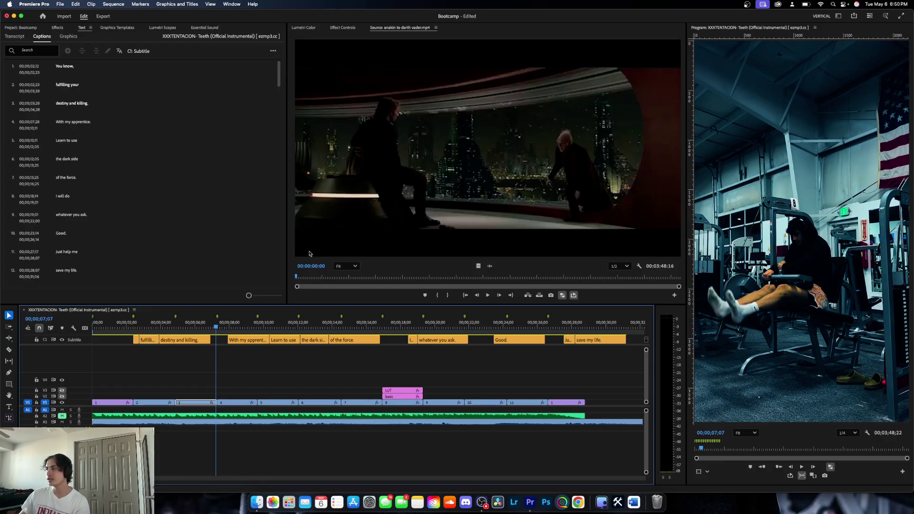
- Replace "and" with "anakin" after "destiny" in the first segment of the sequence's transcript
{"action": "left_click", "coordinate": [15, 36]}
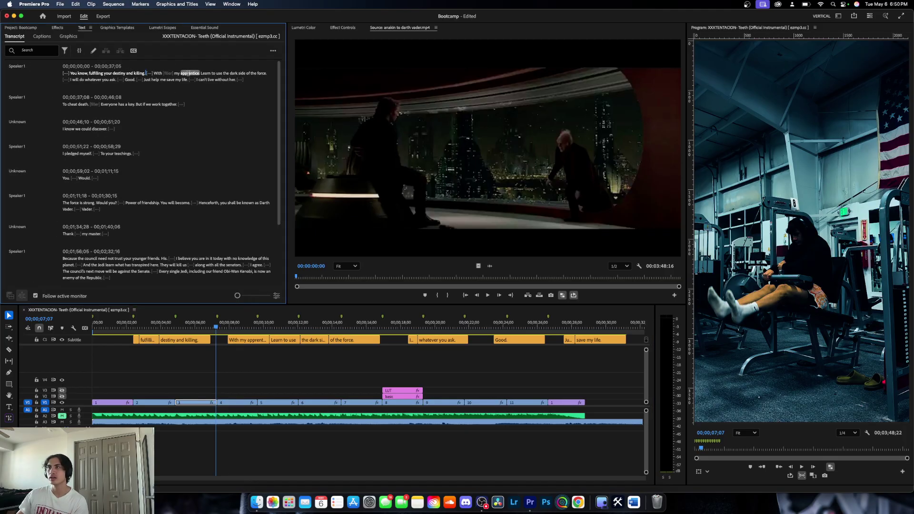
{"action": "double_click", "coordinate": [131, 73]}
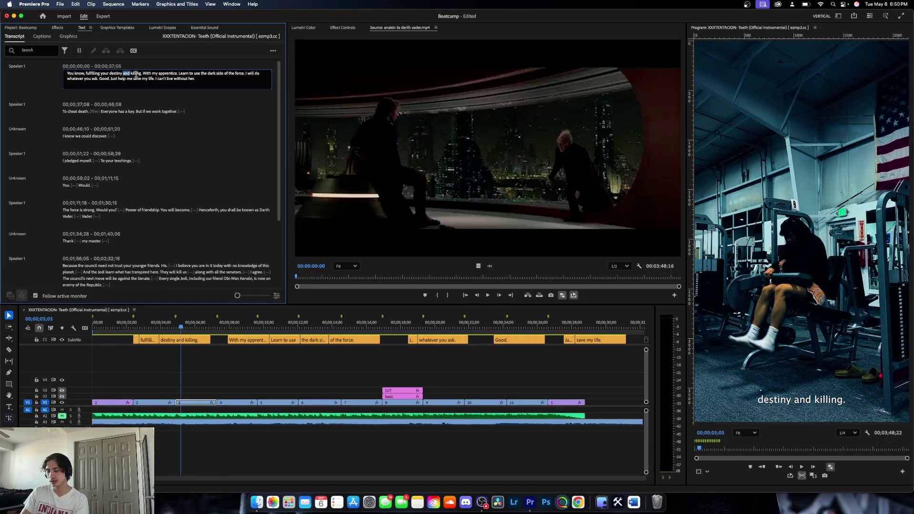
{"action": "type", "text": "anakin"}
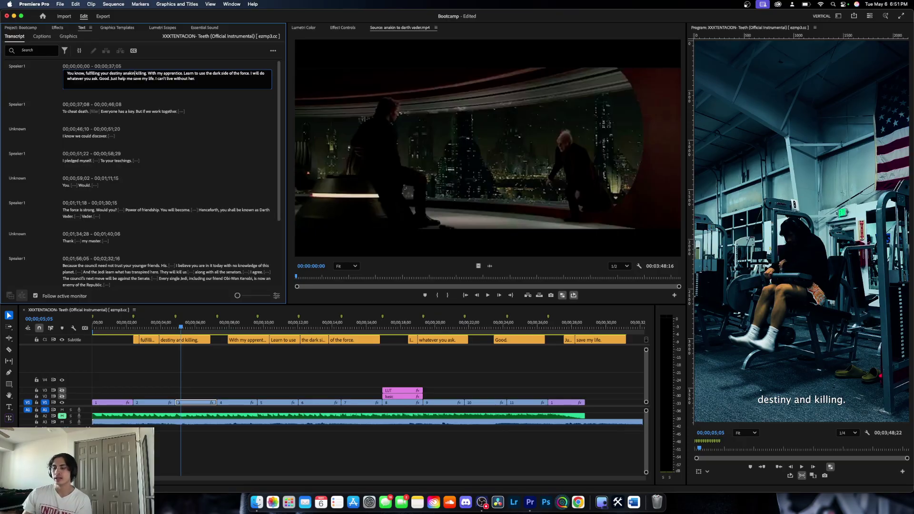
{"action": "left_click", "coordinate": [43, 84]}
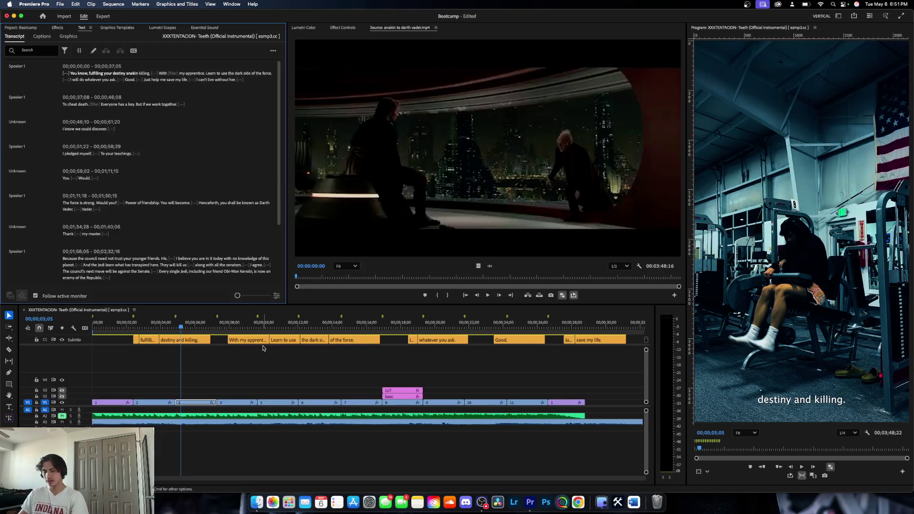
- Undo the transcript edit and the creation of the caption track
{"action": "key", "text": "super+z"}
{"action": "key", "text": "super+z"}
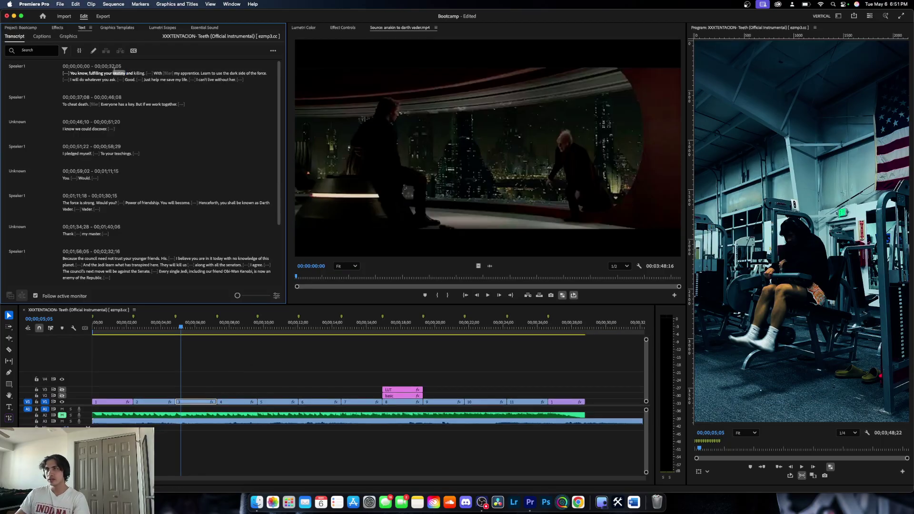
- Change "destiny and killing" to "destiny anakin killing" in the first transcript segment
{"action": "double_click", "coordinate": [130, 72]}
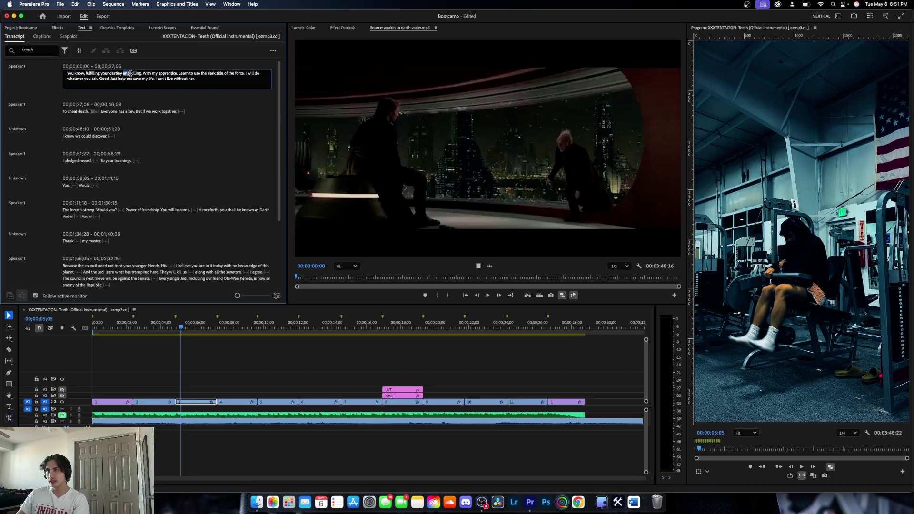
{"action": "type", "text": "anakin"}
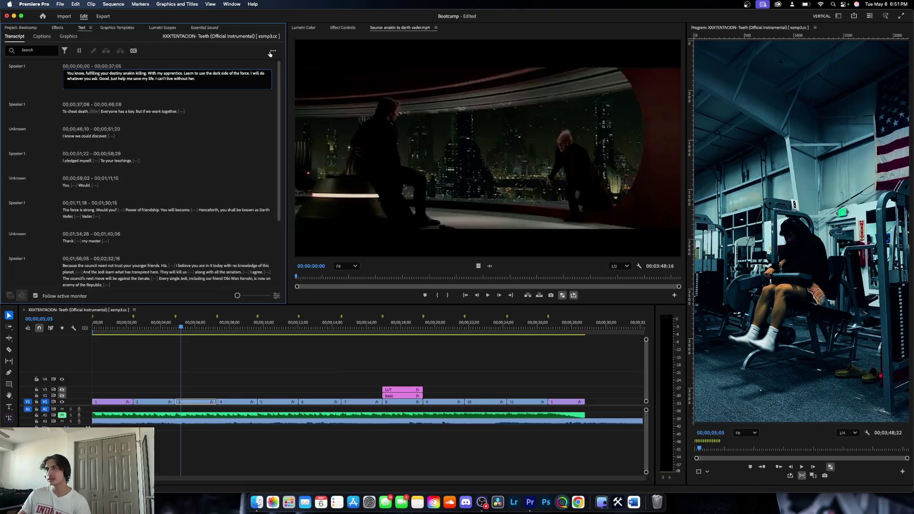
- Create single-line Subtitle captions from the transcript with the maximum length in characters at its lowest value
{"action": "left_click", "coordinate": [272, 52]}
{"action": "left_click", "coordinate": [273, 51]}
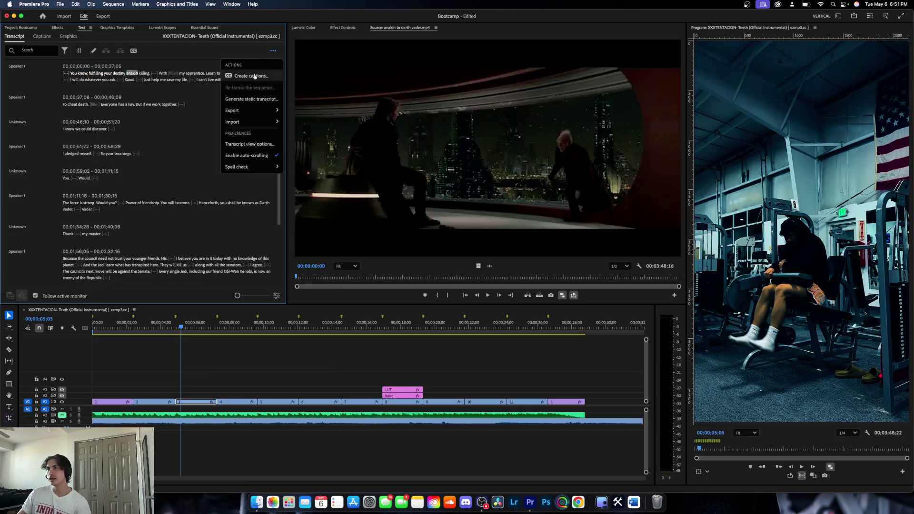
{"action": "left_click", "coordinate": [255, 76]}
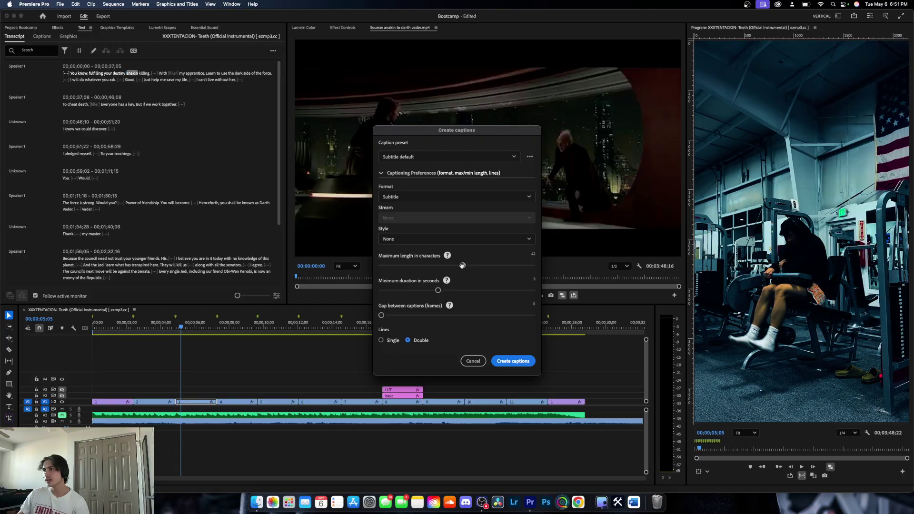
{"action": "left_click_drag", "start_coordinate": [462, 265], "coordinate": [376, 266]}
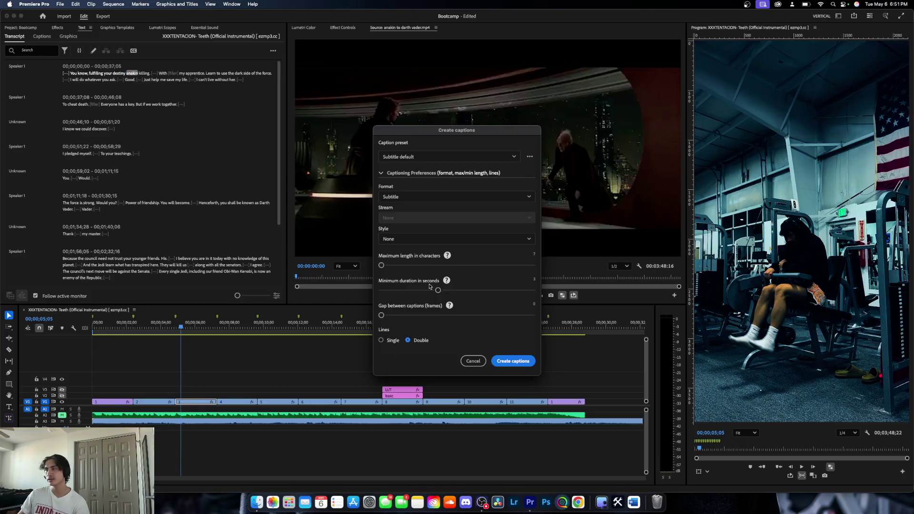
{"action": "left_click", "coordinate": [392, 341]}
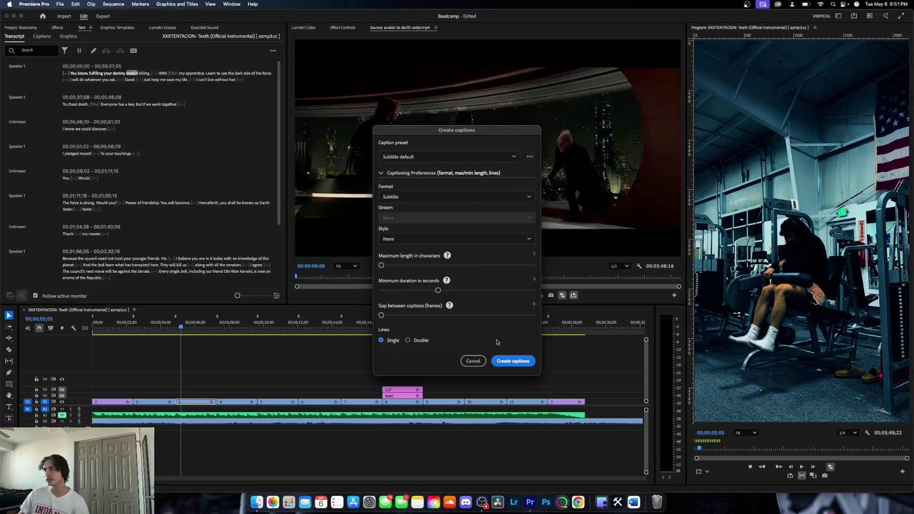
{"action": "left_click", "coordinate": [506, 362]}
- Play the sequence from the first caption to check the very short captions against the dialogue
{"action": "left_click", "coordinate": [135, 329]}
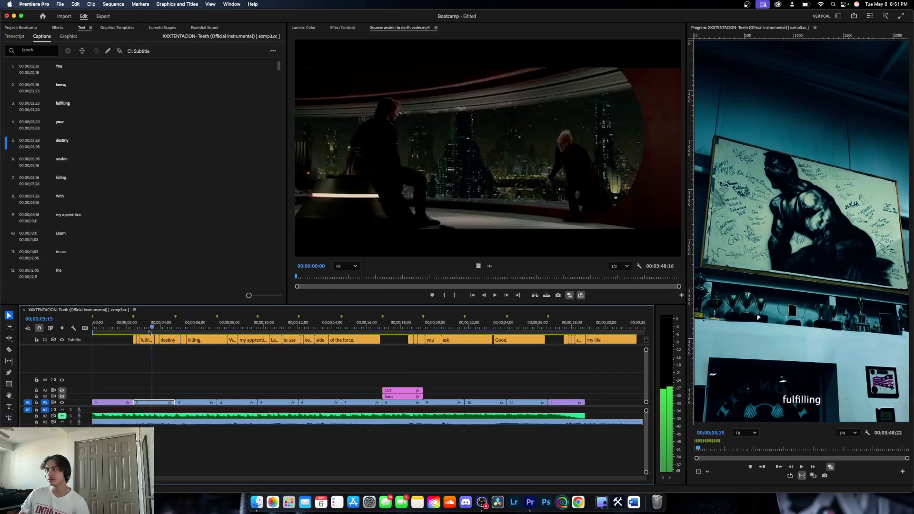
{"action": "left_click_drag", "start_coordinate": [135, 334], "coordinate": [134, 335]}
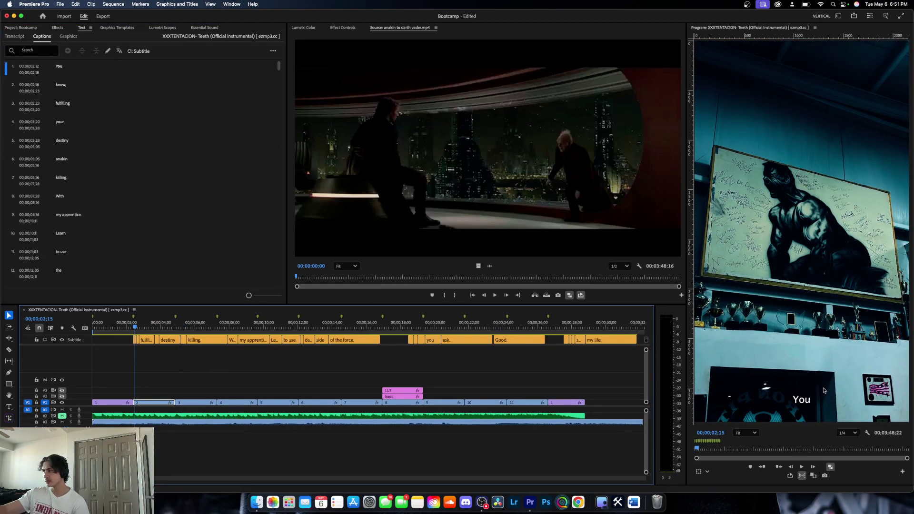
{"action": "key", "text": "space"}
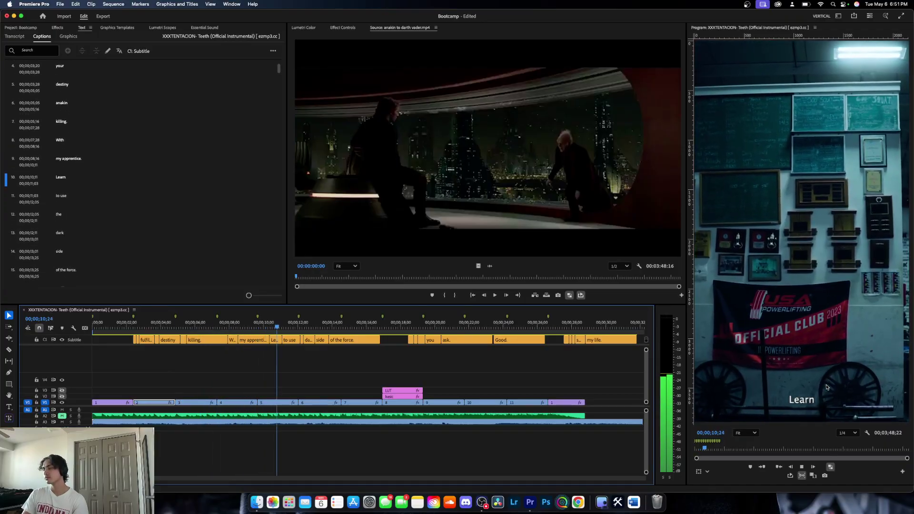
{"action": "key", "text": "space"}
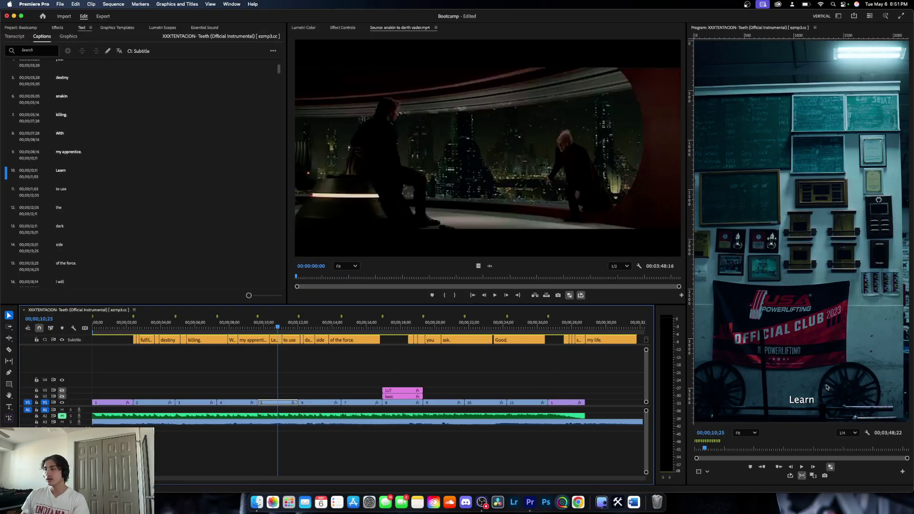
- Undo the short captions and the "anakin" correction in the transcript
{"action": "left_click", "coordinate": [136, 340]}
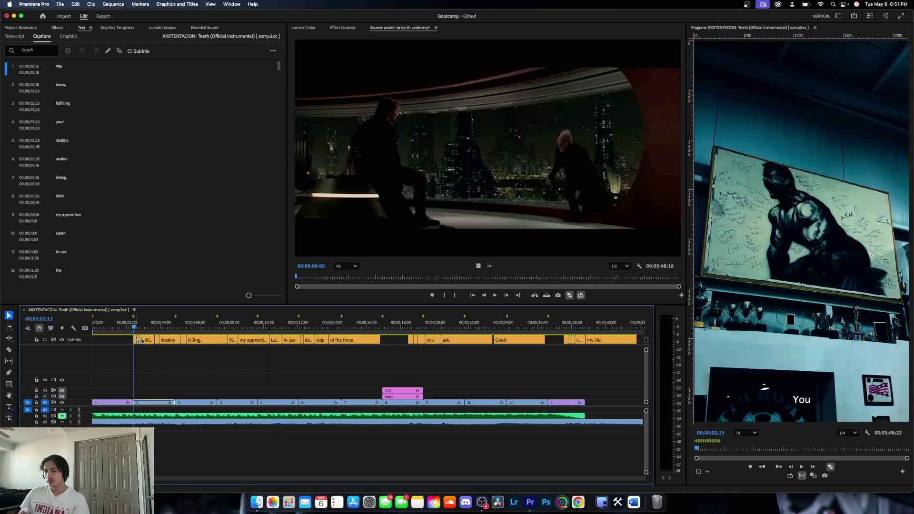
{"action": "key", "text": "super+z"}
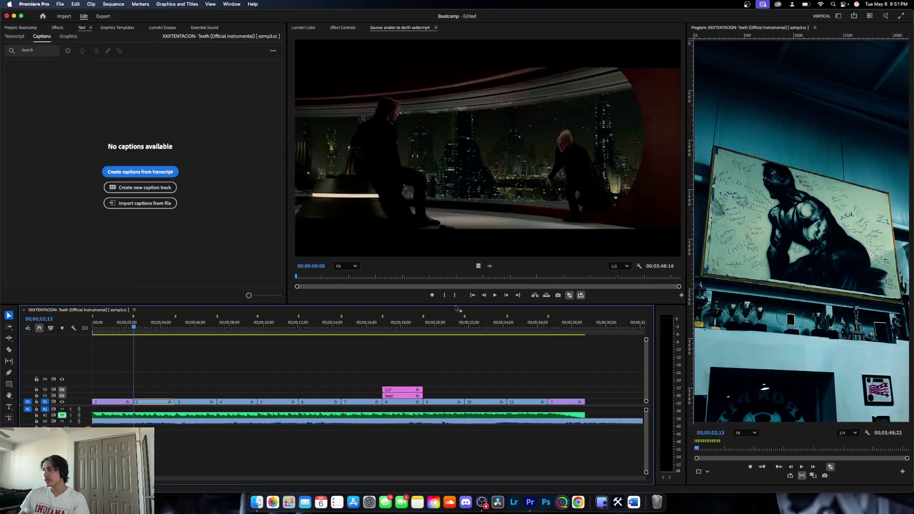
- Replace "and killing." with "anakin" after "your destiny" in the first segment of the sequence's transcript
{"action": "left_click", "coordinate": [14, 38]}
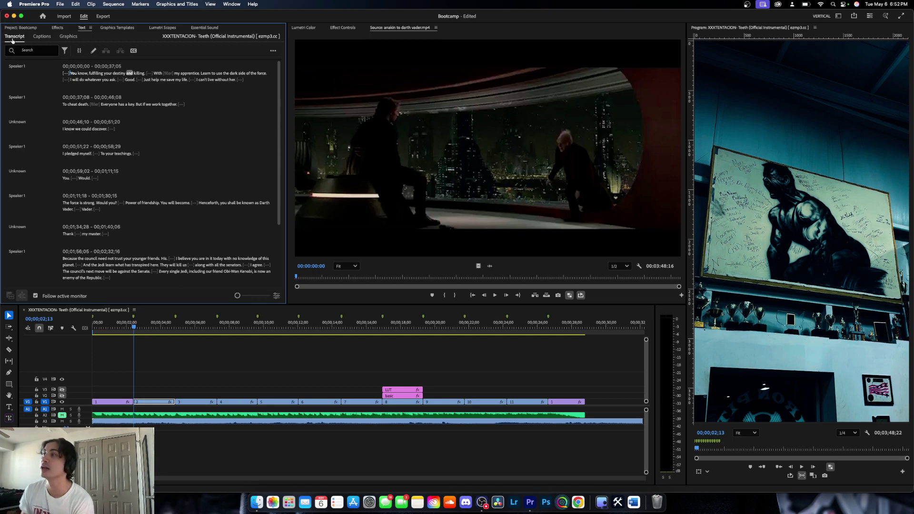
{"action": "left_click", "coordinate": [273, 50]}
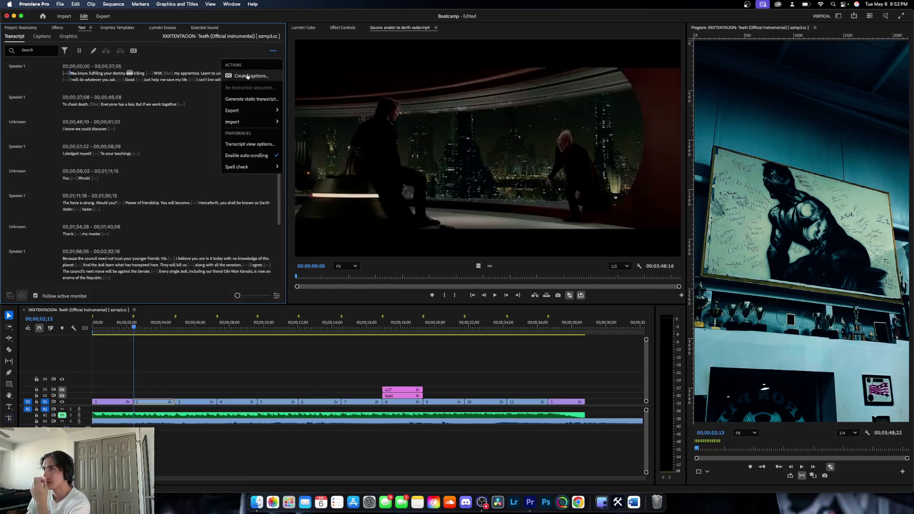
{"action": "left_click", "coordinate": [180, 78]}
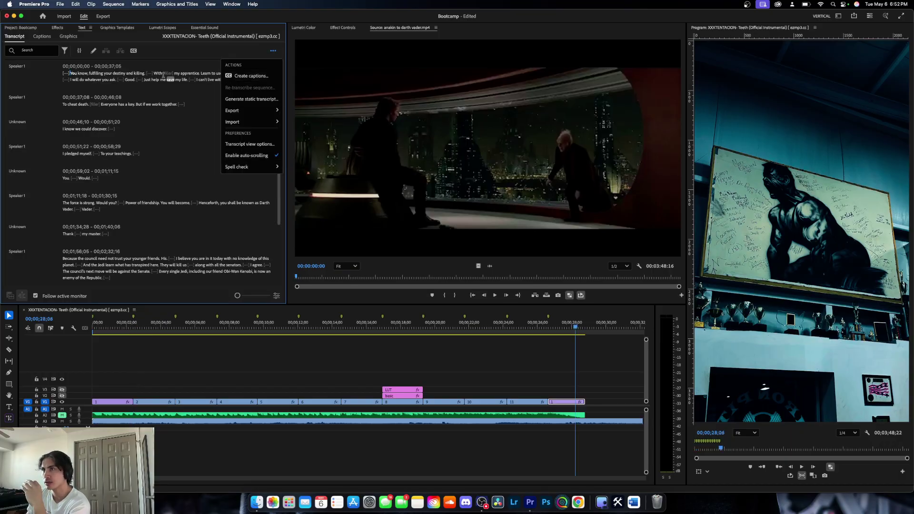
{"action": "double_click", "coordinate": [143, 75]}
{"action": "key", "text": "BackSpace"}
{"action": "key", "text": "BackSpace"}
{"action": "key", "text": "BackSpace"}
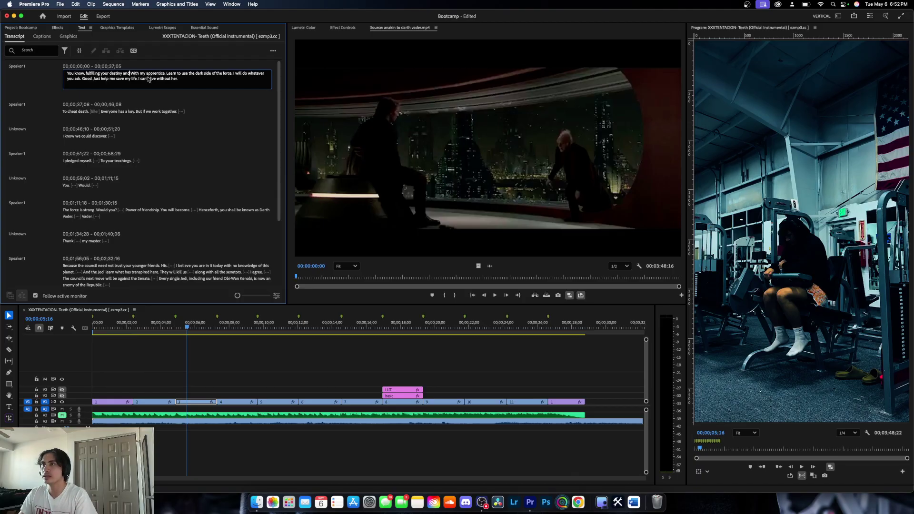
{"action": "type", "text": "nakin"}
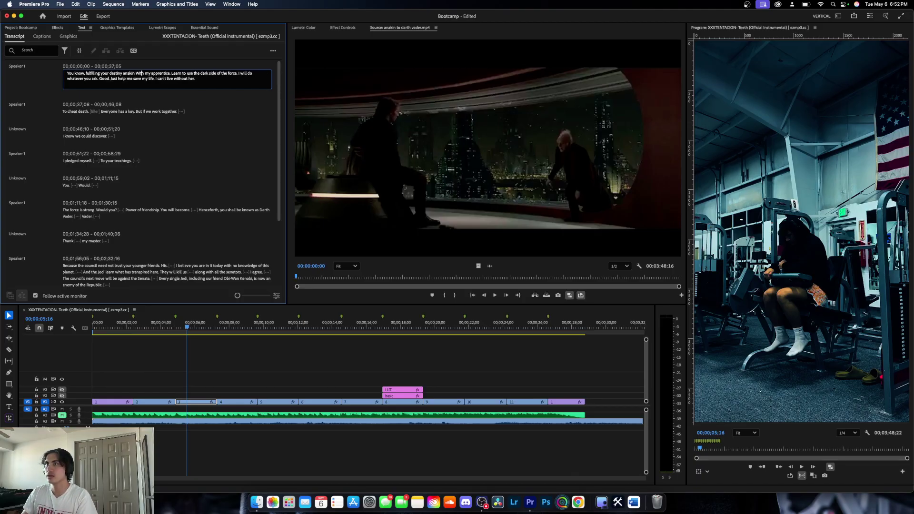
- Replace "With" with "become" before "my apprentice" in the first transcript segment
{"action": "key", "text": "Right"}
{"action": "key", "text": "BackSpace"}
{"action": "key", "text": "BackSpace"}
{"action": "key", "text": "BackSpace"}
{"action": "key", "text": "BackSpace"}
{"action": "type", "text": "become"}
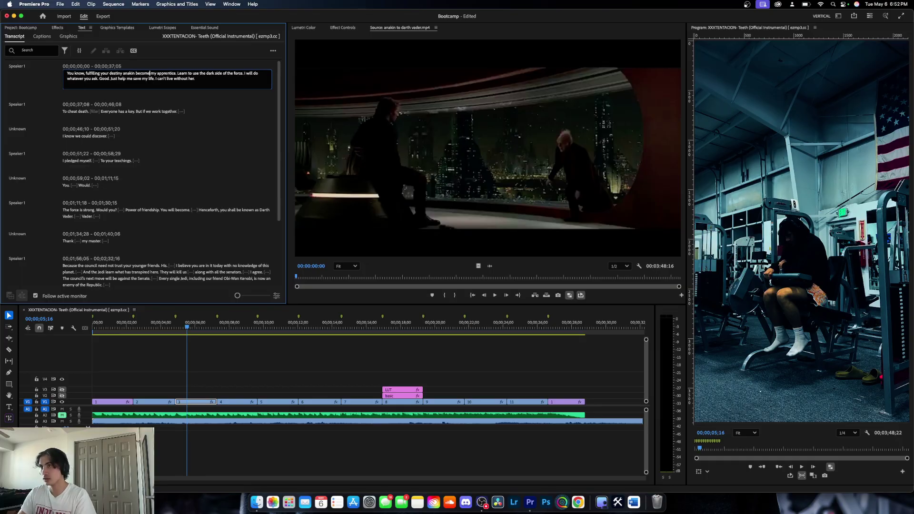
- Create captions from the corrected transcript in Subtitle format with a maximum length of 27 characters and single lines
{"action": "left_click", "coordinate": [274, 52]}
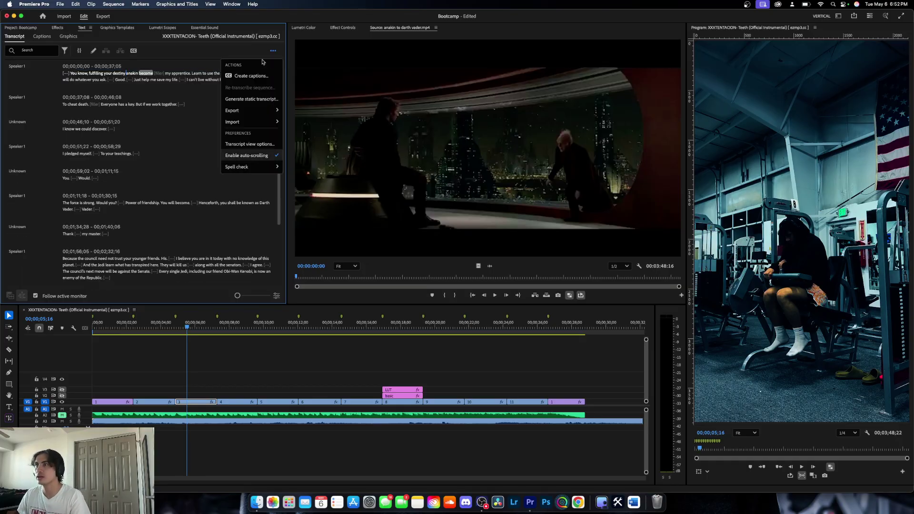
{"action": "left_click", "coordinate": [244, 76]}
{"action": "left_click_drag", "start_coordinate": [463, 265], "coordinate": [427, 266]}
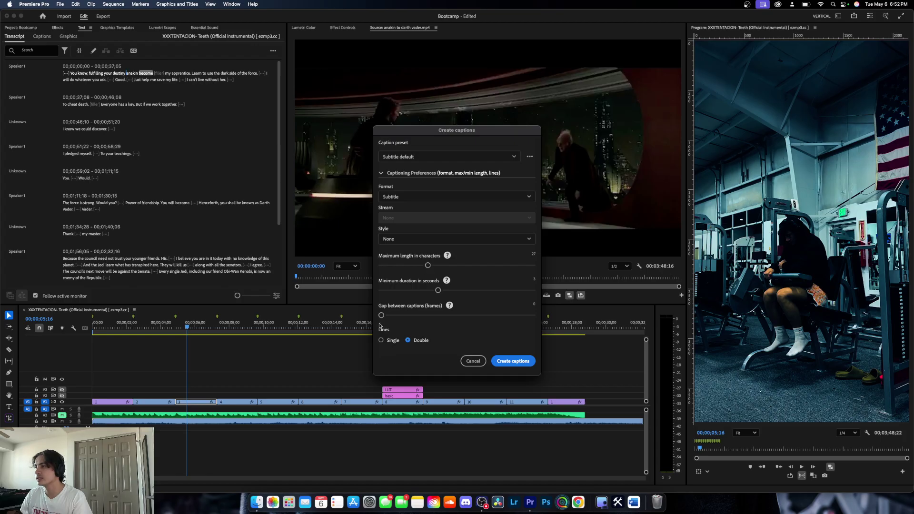
{"action": "left_click", "coordinate": [382, 341]}
{"action": "left_click", "coordinate": [516, 365]}
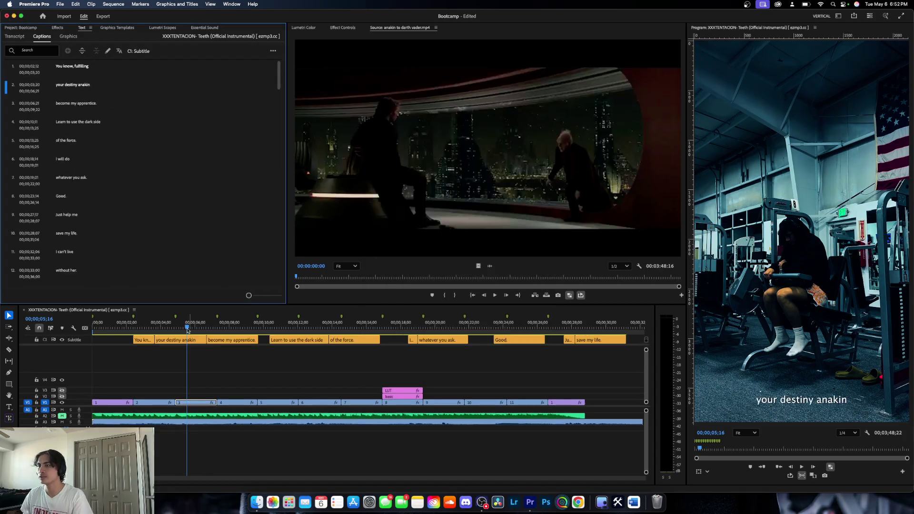
- Play the sequence from the start through the first caption to check its wording against the dialogue
{"action": "key", "text": "Home"}
{"action": "key", "text": "space"}
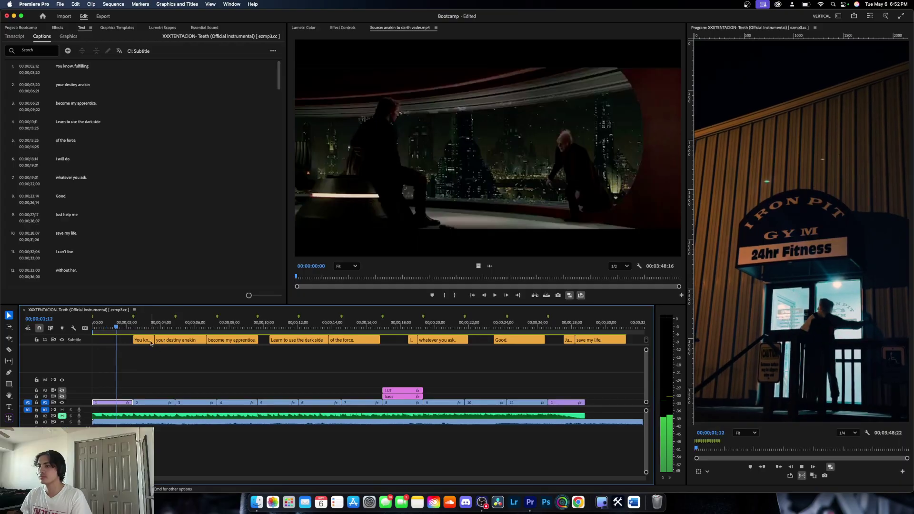
{"action": "key", "text": "space"}
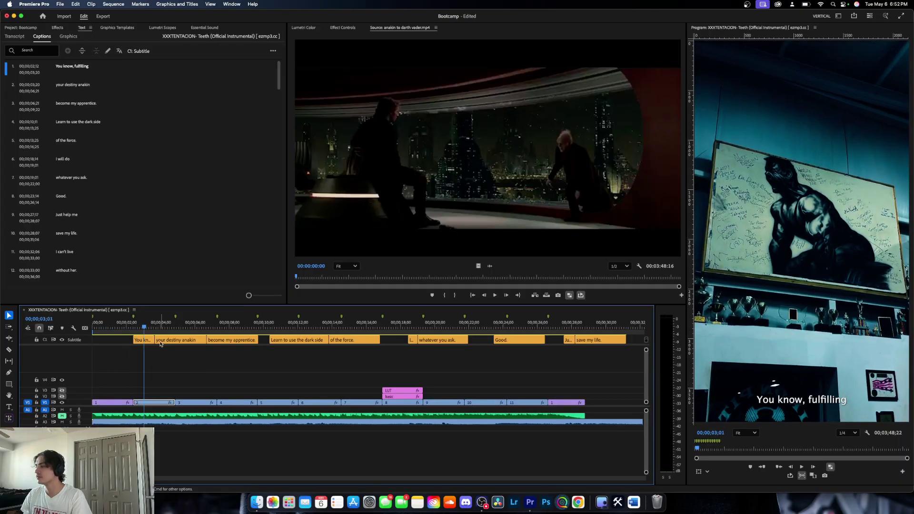
- Change the first caption's text to "Your fulfilling"
{"action": "left_click", "coordinate": [72, 68]}
{"action": "double_click", "coordinate": [72, 69]}
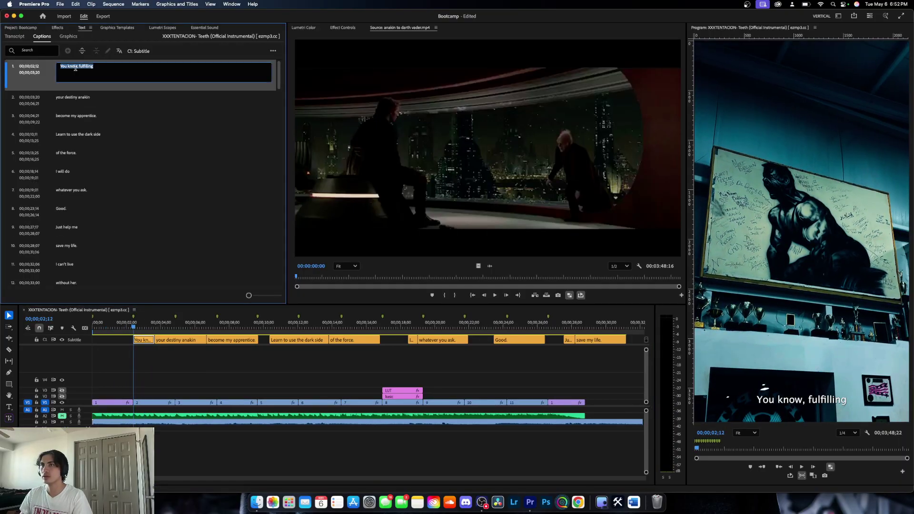
{"action": "double_click", "coordinate": [67, 68]}
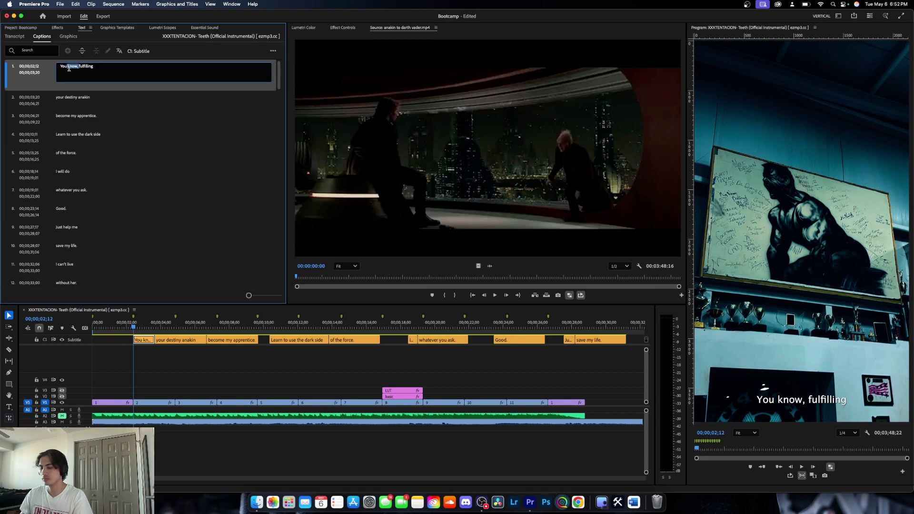
{"action": "key", "text": "BackSpace"}
{"action": "key", "text": "BackSpace"}
{"action": "type", "text": "r"}
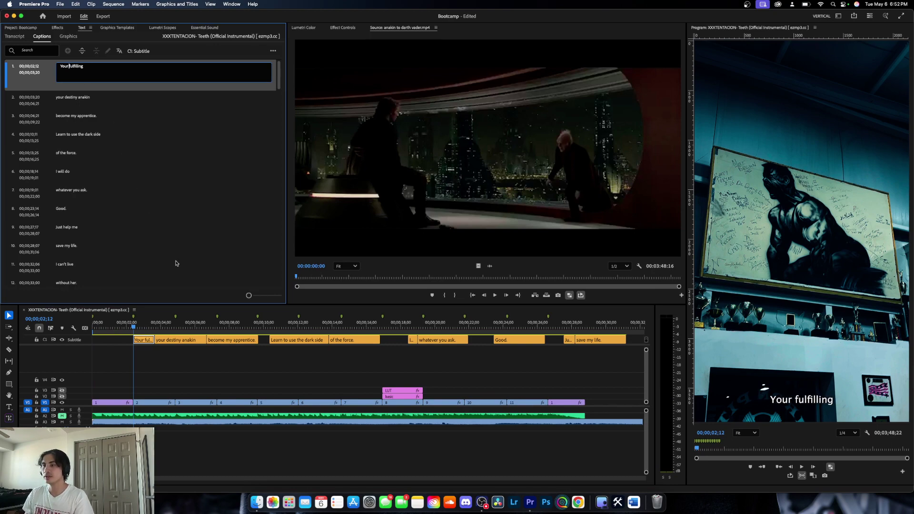
{"action": "left_click", "coordinate": [148, 370]}
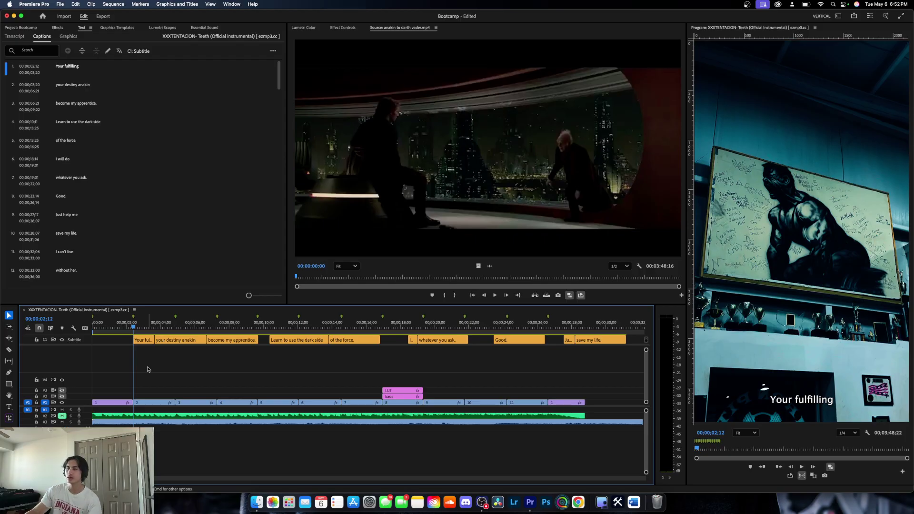
- Open the first caption's properties to view its text, alignment and appearance options, and close them
{"action": "left_click", "coordinate": [142, 341]}
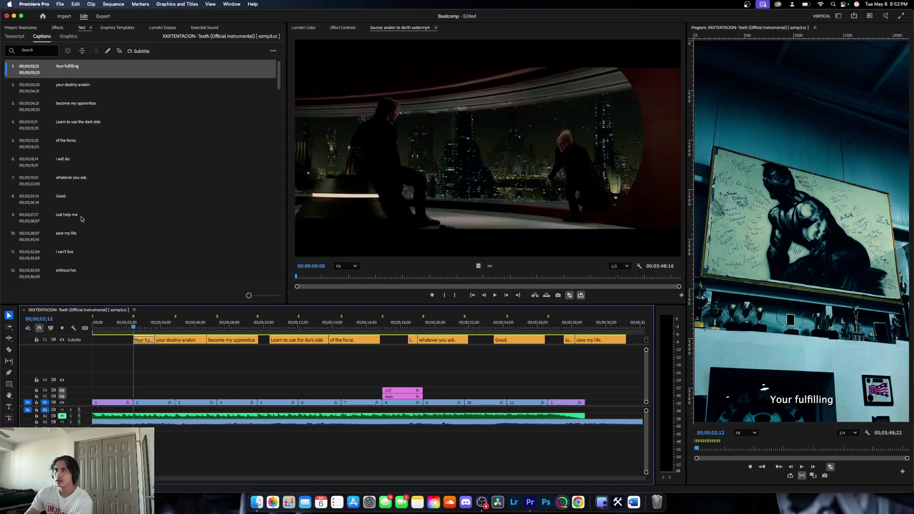
{"action": "double_click", "coordinate": [147, 340]}
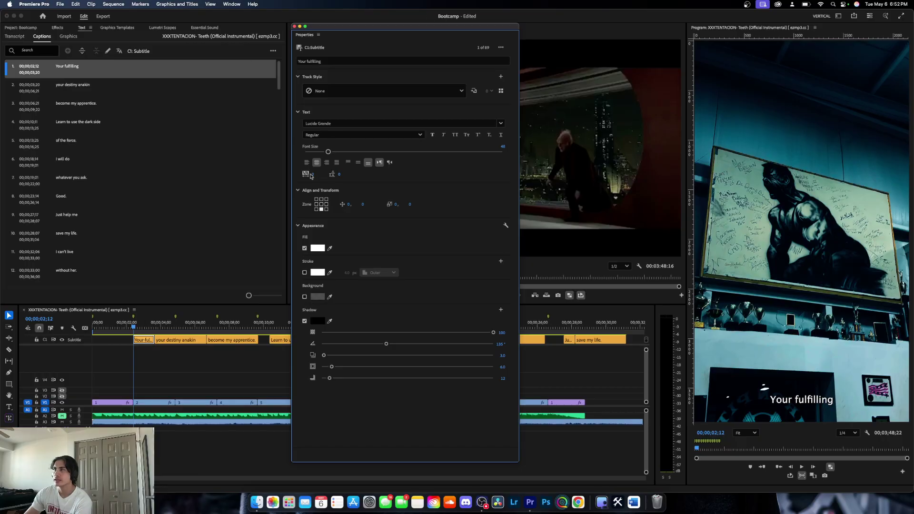
{"action": "left_click", "coordinate": [294, 26]}
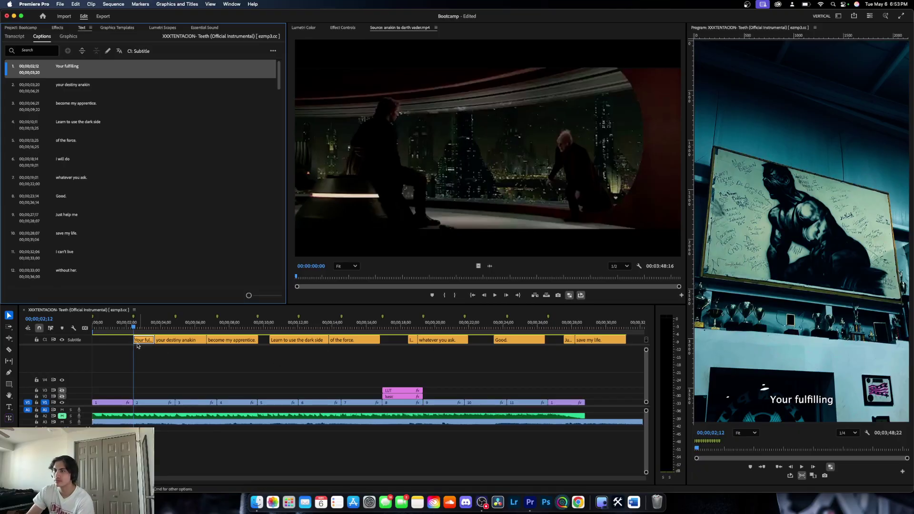
- Show the transcript, play from the first caption through its first word, and split that caption at 00;00;02;23
{"action": "left_click", "coordinate": [15, 37]}
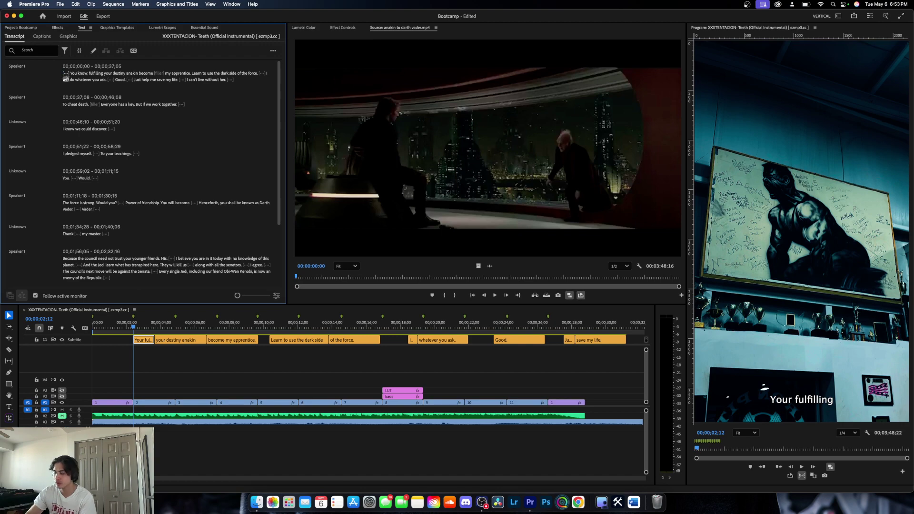
{"action": "left_click", "coordinate": [66, 79]}
{"action": "key", "text": "Up"}
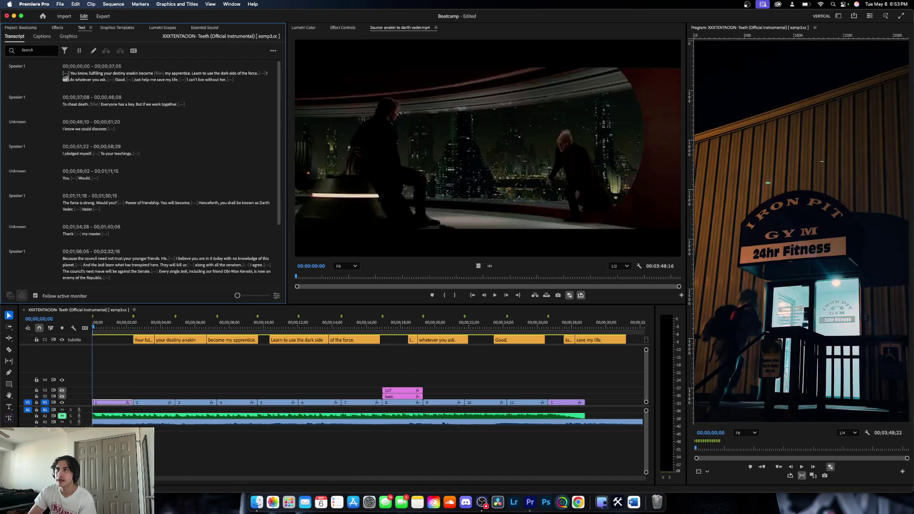
{"action": "key", "text": "Right"}
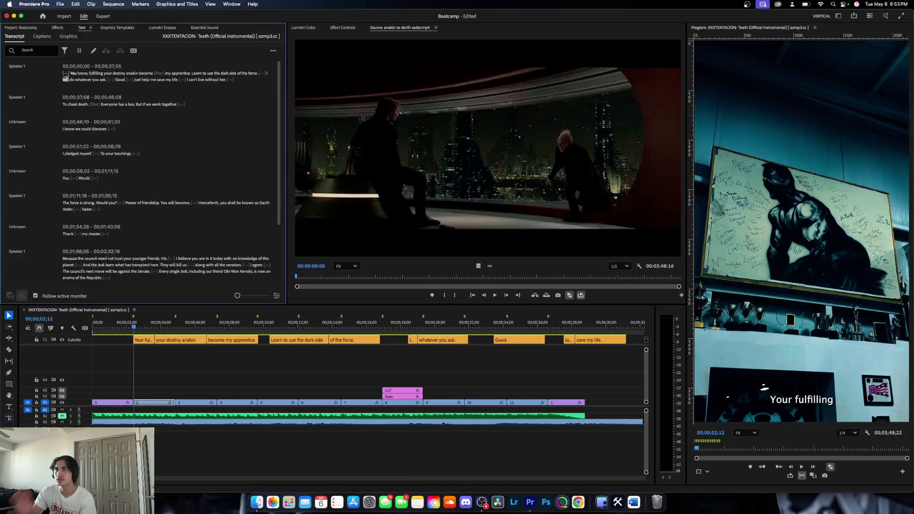
{"action": "key", "text": "space"}
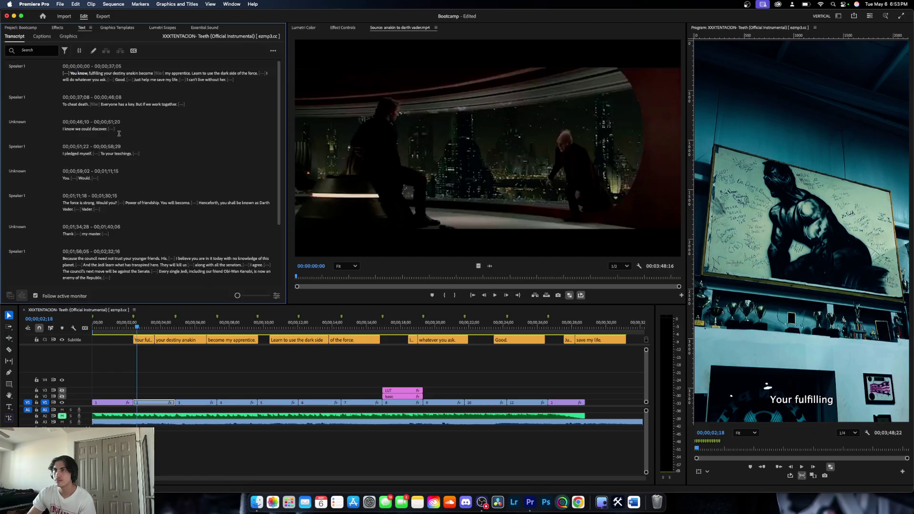
{"action": "key", "text": "Right"}
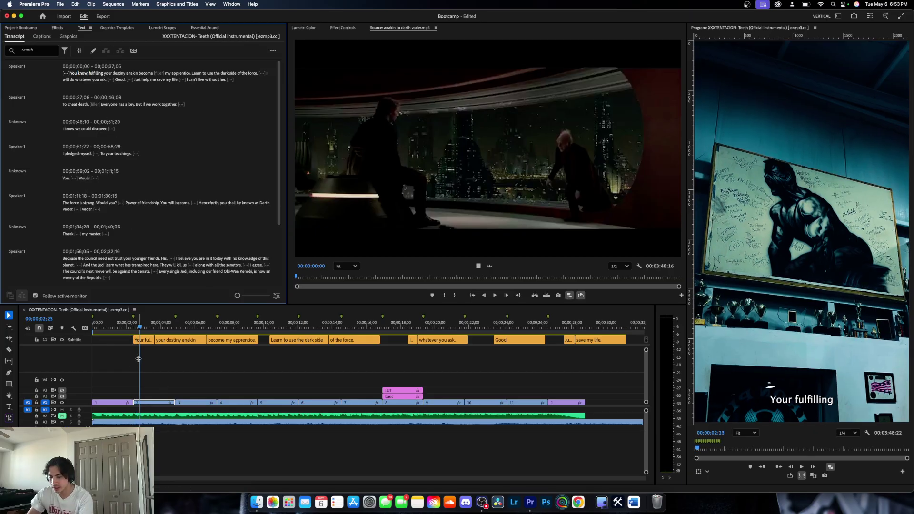
{"action": "key", "text": "c"}
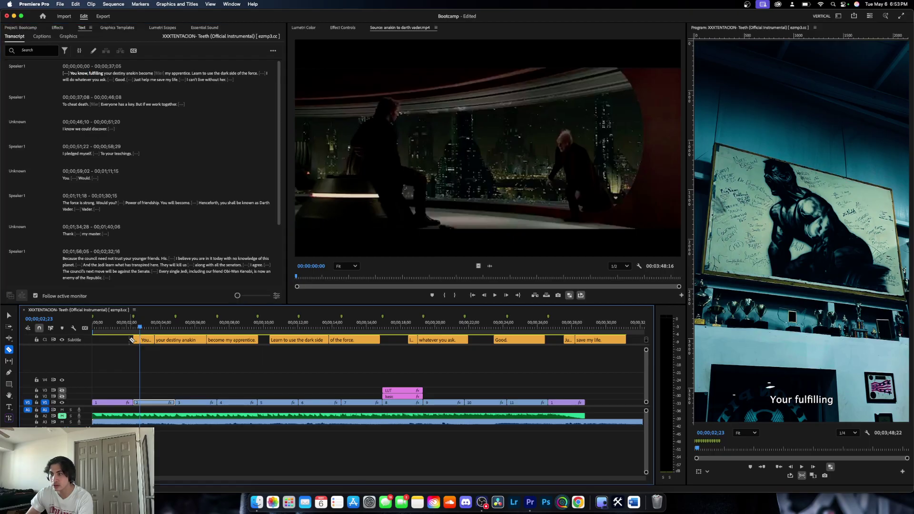
{"action": "left_click", "coordinate": [140, 340]}
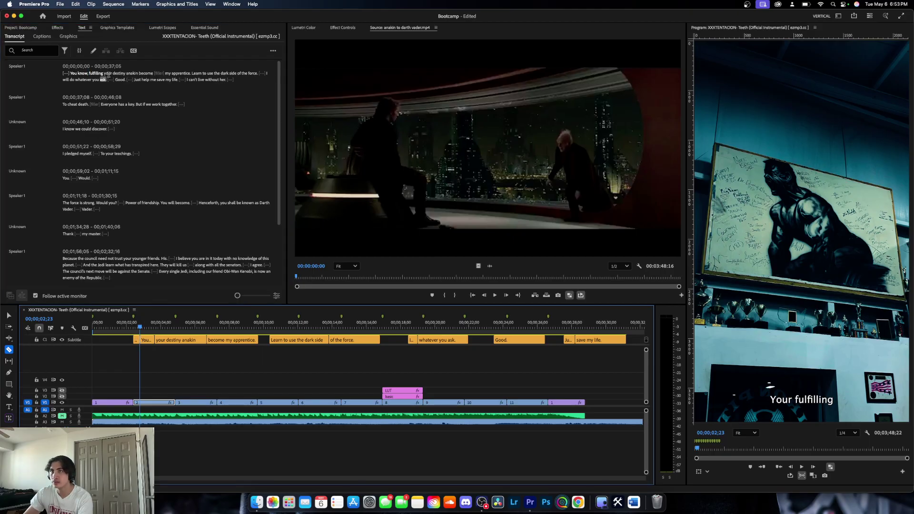
- Play on to the end of the word "your" and split the "your destiny anakin" caption at 00;00;03;28
{"action": "key", "text": "Right"}
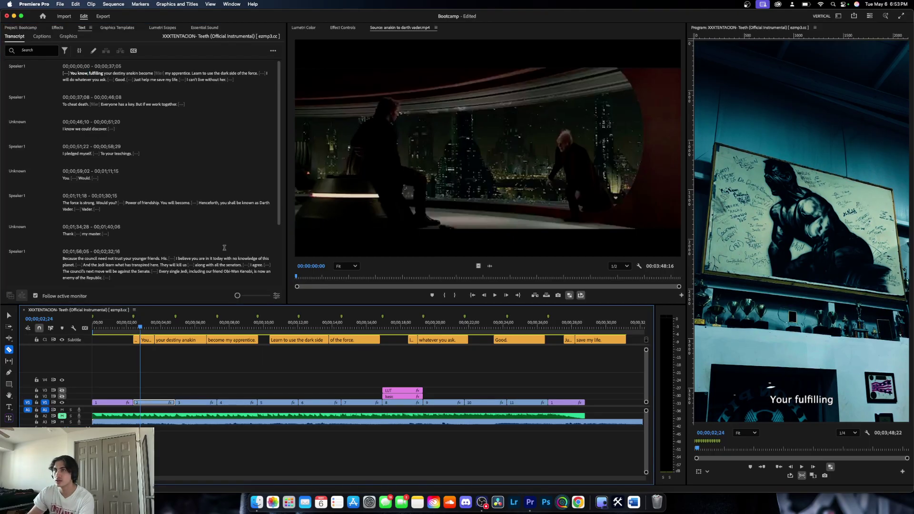
{"action": "key", "text": "space"}
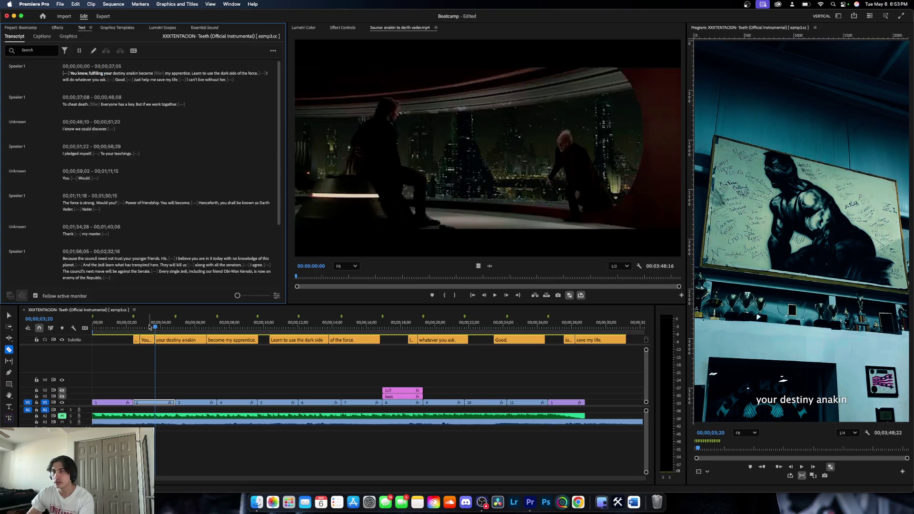
{"action": "key", "text": "v"}
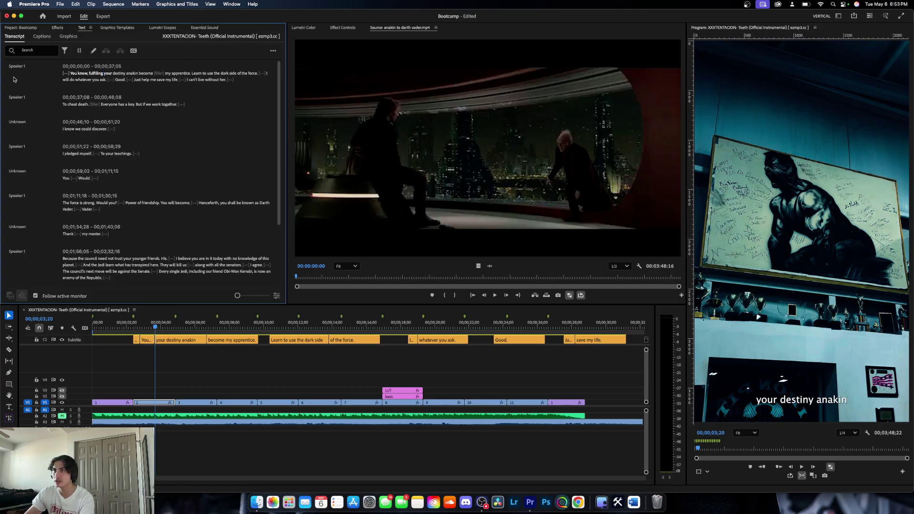
{"action": "key", "text": "space"}
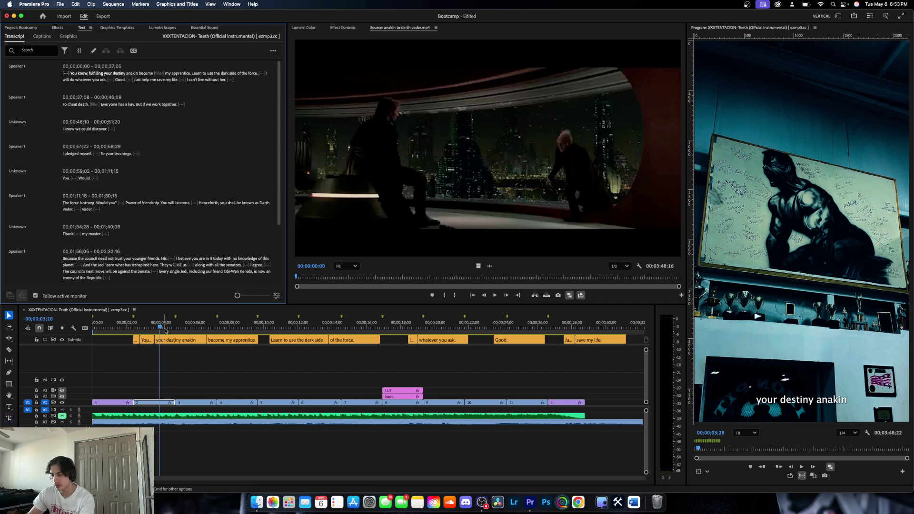
{"action": "key", "text": "c"}
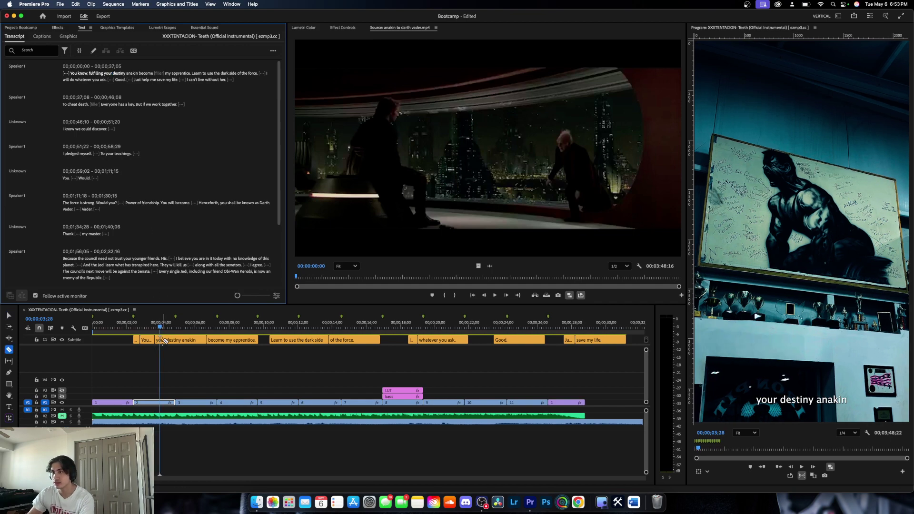
{"action": "left_click", "coordinate": [161, 340]}
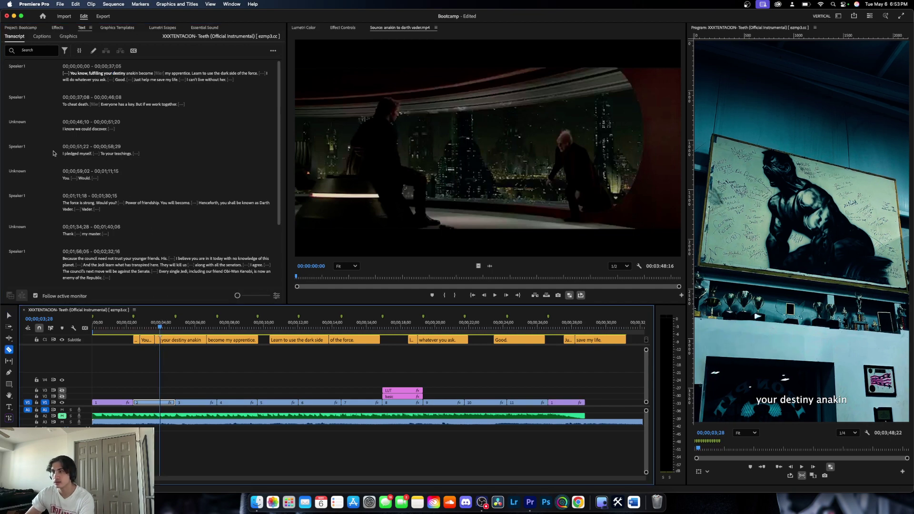
- Advance through the word "destiny" and split the rest of the "your destiny anakin" caption at 00;00;05;05
{"action": "left_click", "coordinate": [8, 77]}
{"action": "key", "text": "Right"}
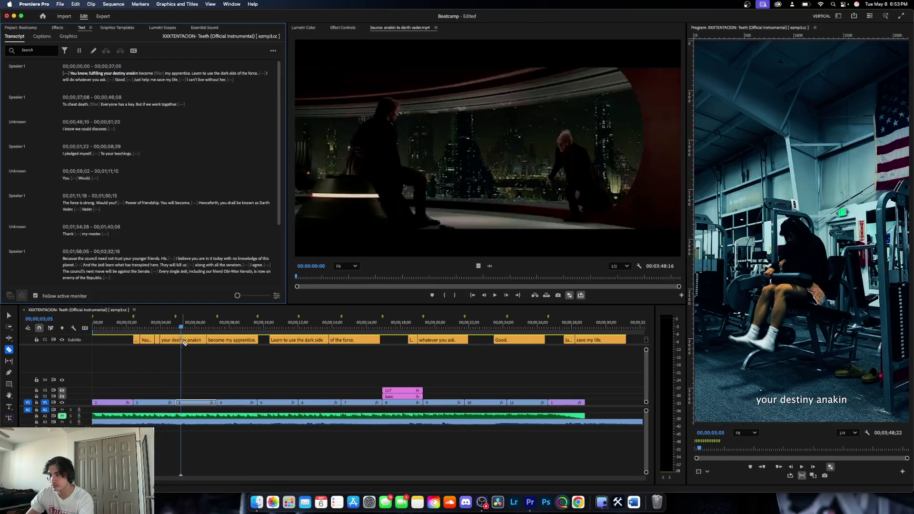
{"action": "left_click", "coordinate": [181, 341]}
{"action": "key", "text": "v"}
{"action": "left_click", "coordinate": [8, 77]}
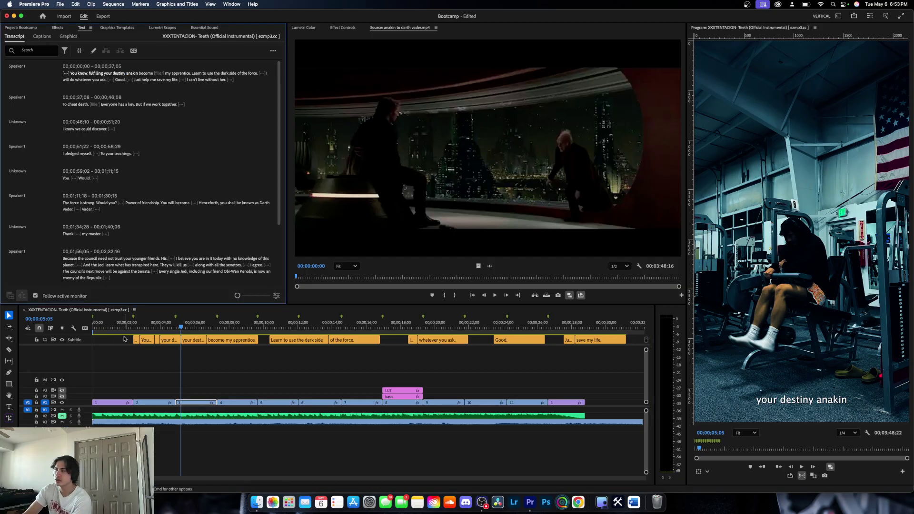
- Select the five split caption segments at the start of the subtitle track and try to upgrade them to graphics
{"action": "left_click_drag", "start_coordinate": [122, 340], "coordinate": [194, 341]}
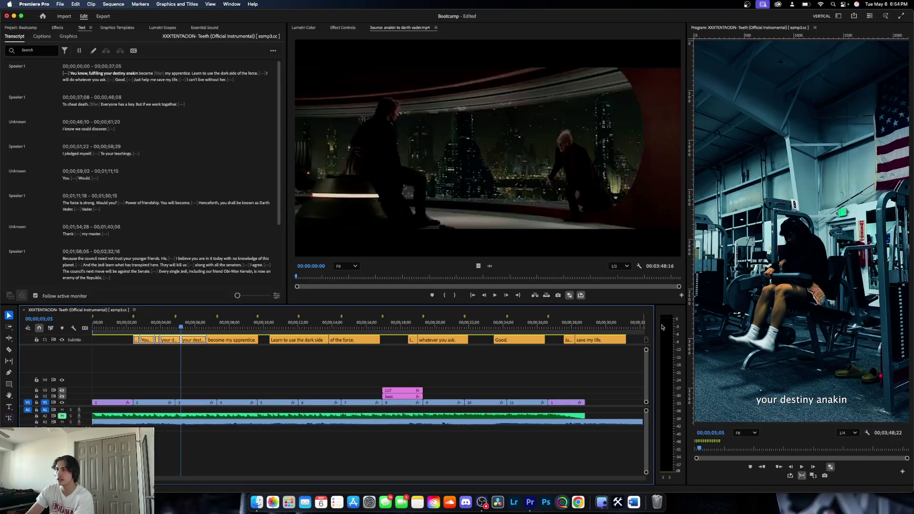
{"action": "key", "text": "c"}
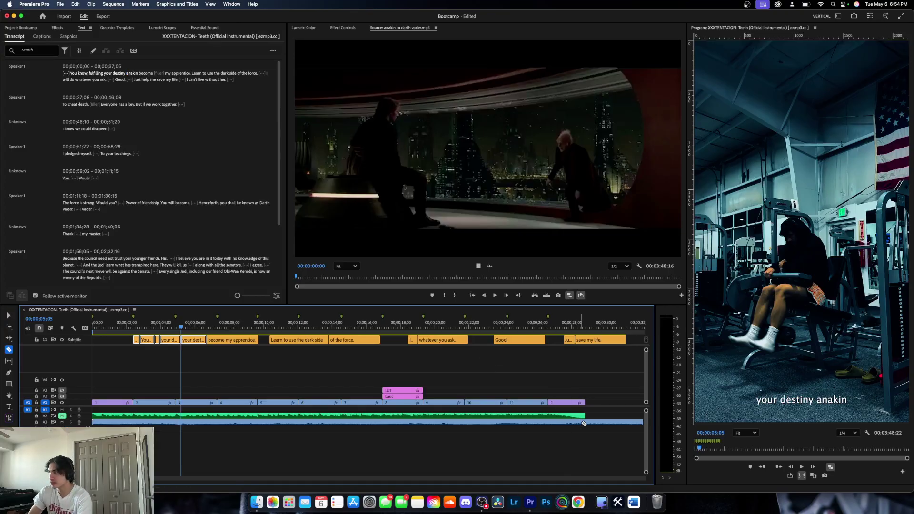
{"action": "key", "text": "v"}
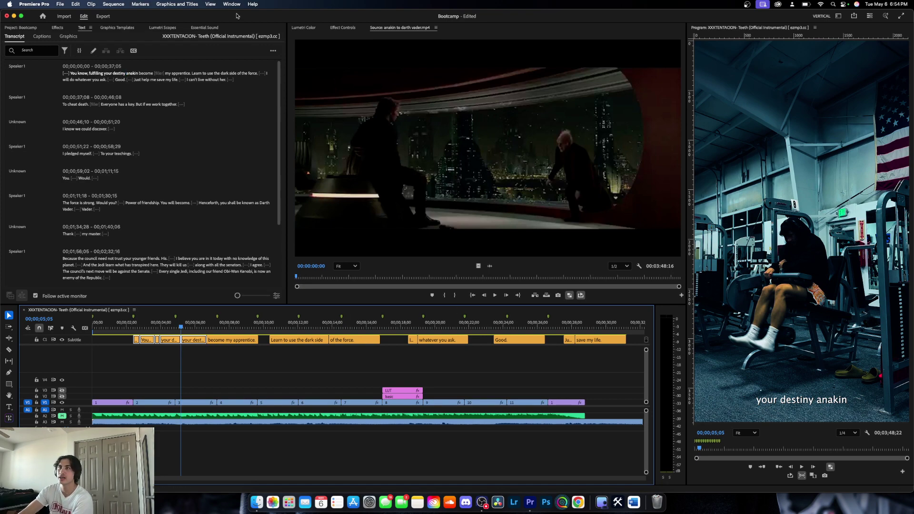
{"action": "left_click", "coordinate": [177, 5]}
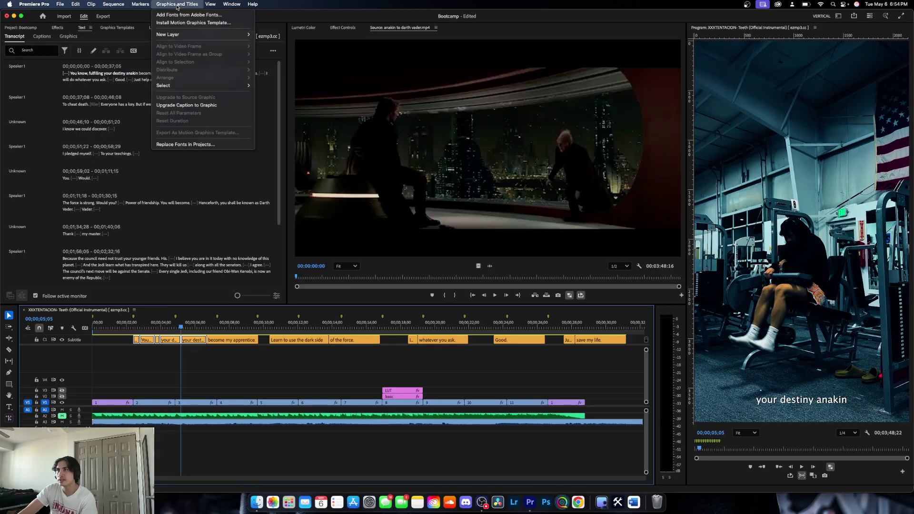
{"action": "left_click", "coordinate": [205, 106]}
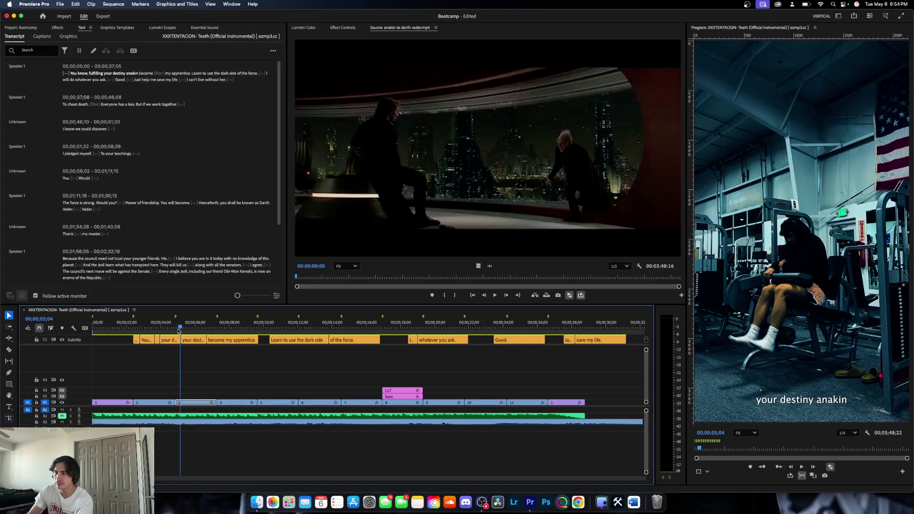
- Go back to 00;00;02;16, open the first "Your fulfilling" caption's properties and set its zone to the middle centre
{"action": "left_click_drag", "start_coordinate": [180, 330], "coordinate": [136, 330]}
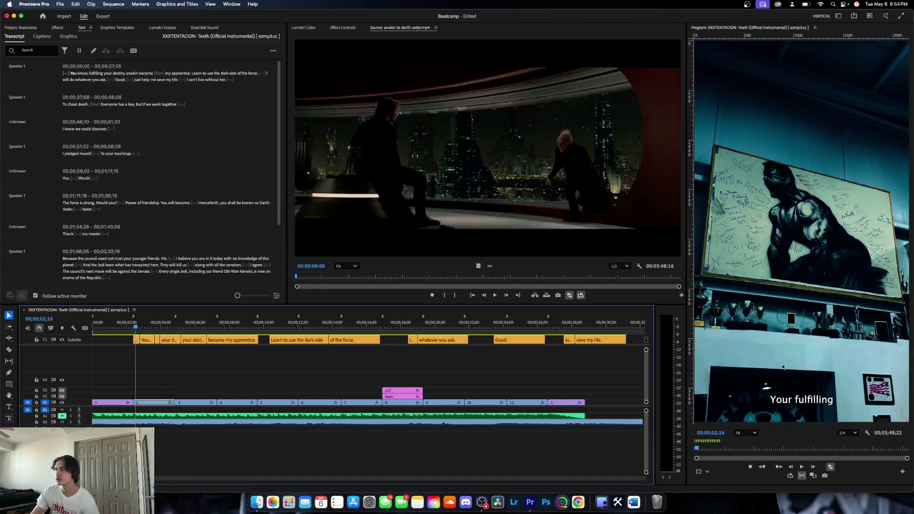
{"action": "key", "text": "backslash"}
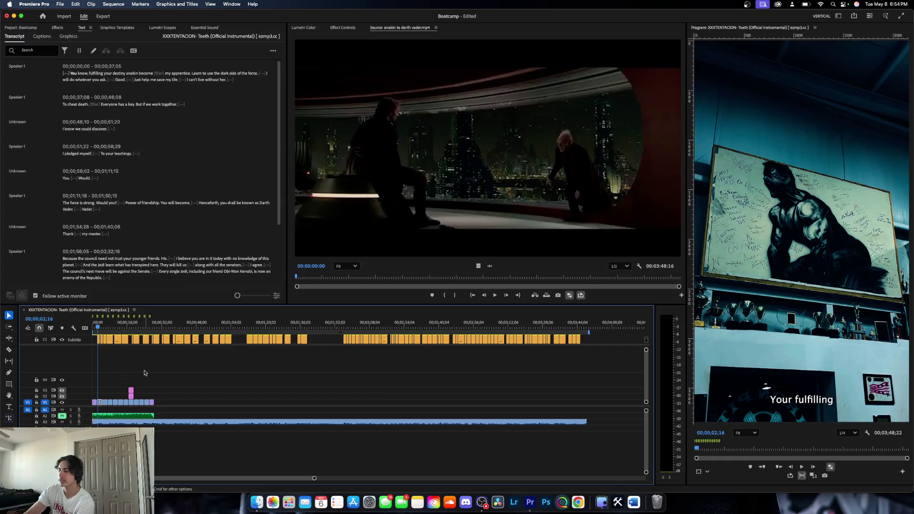
{"action": "key", "text": "equal"}
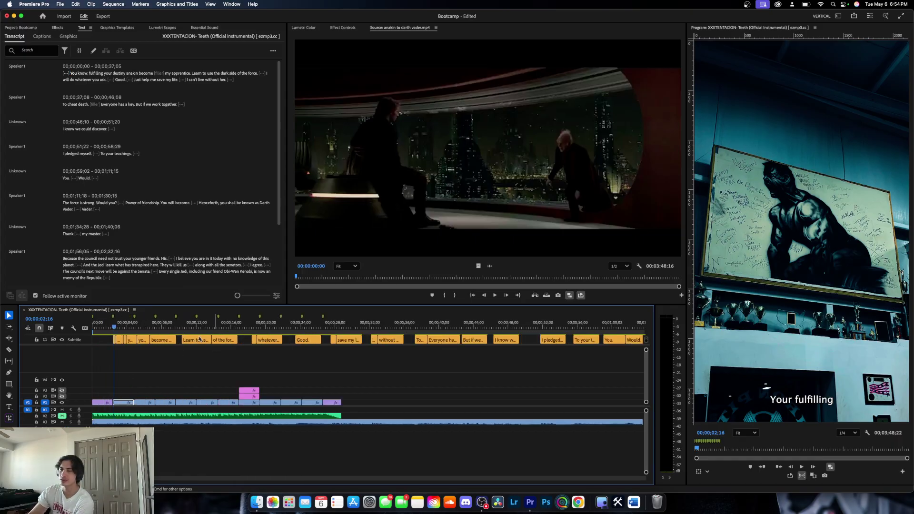
{"action": "left_click", "coordinate": [115, 341]}
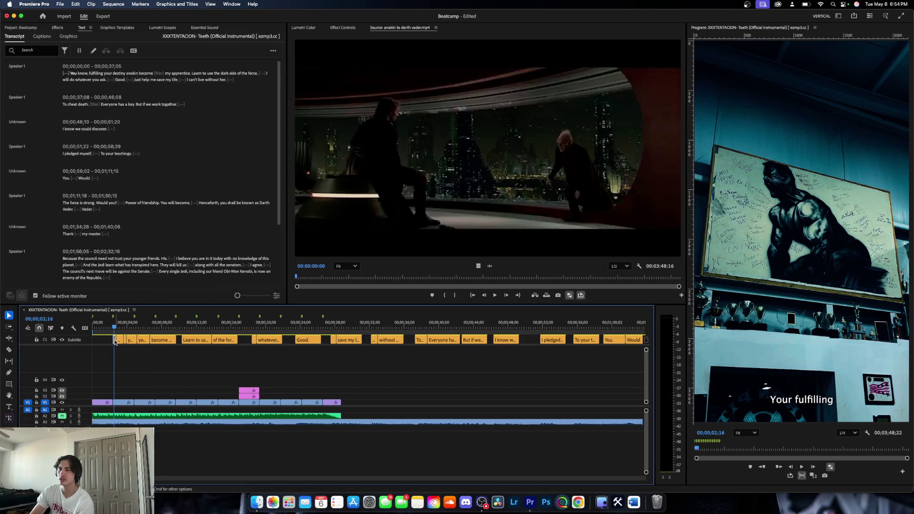
{"action": "double_click", "coordinate": [115, 341]}
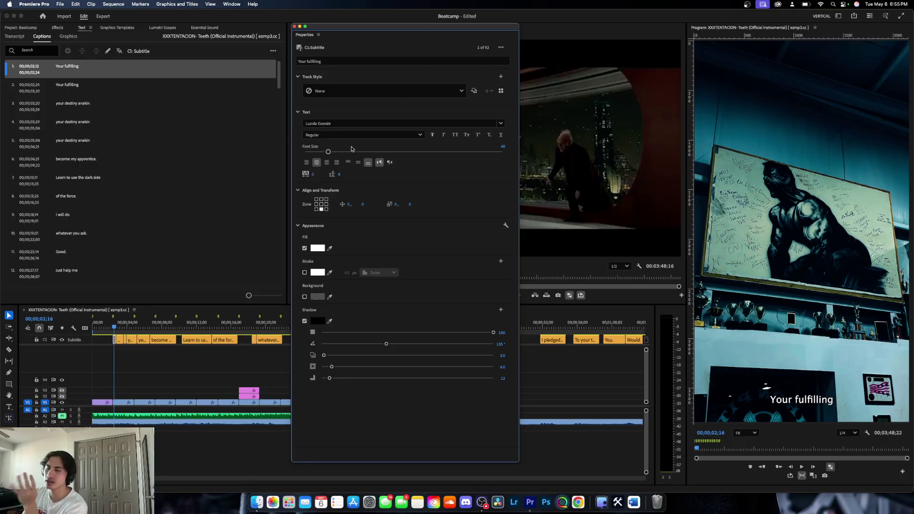
{"action": "left_click", "coordinate": [321, 200]}
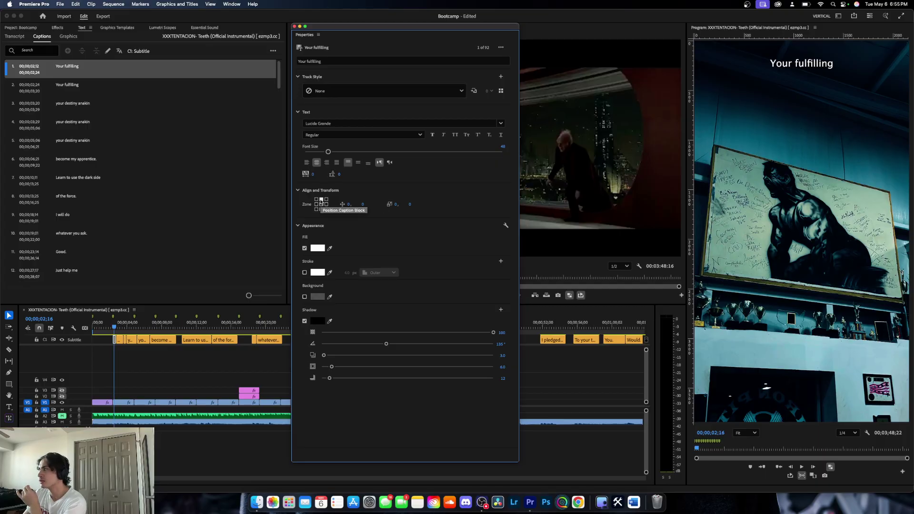
{"action": "left_click", "coordinate": [322, 205]}
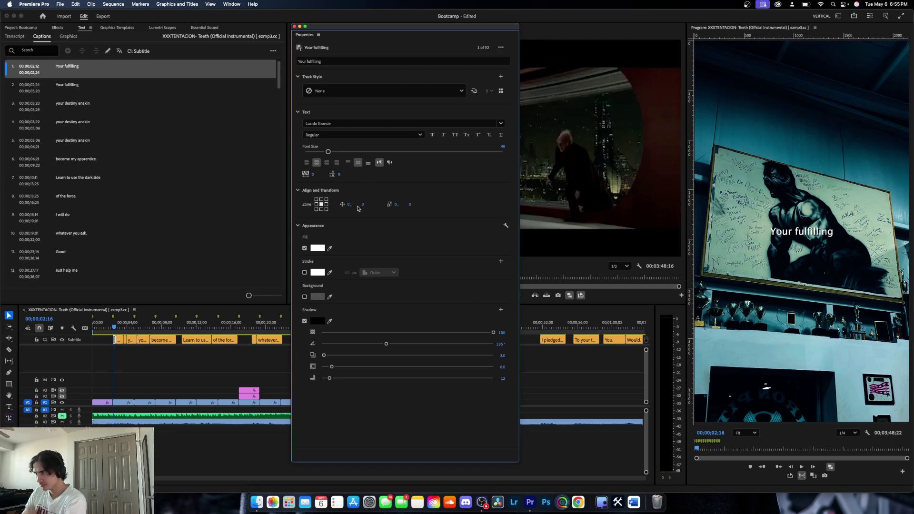
- Try shifting the first caption sideways, undo that shift, and set its vertical position offset to about -790
{"action": "left_click_drag", "start_coordinate": [348, 205], "coordinate": [138, 225]}
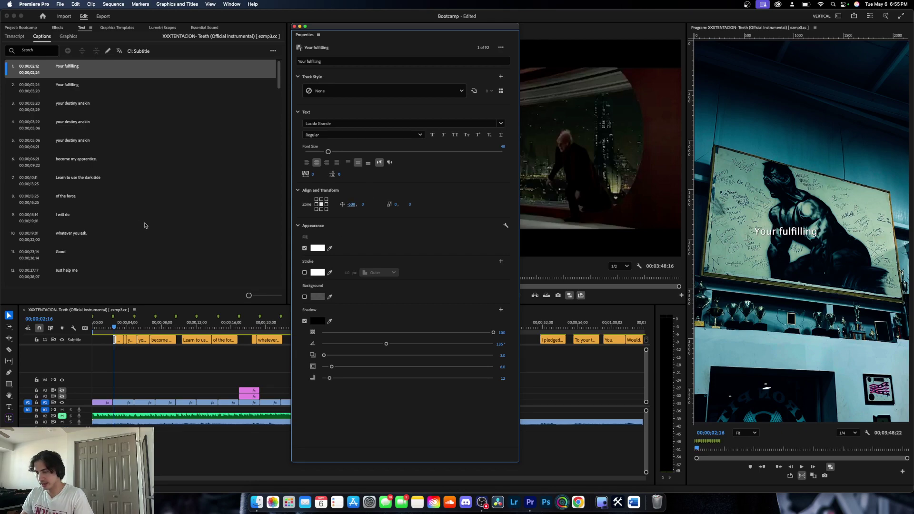
{"action": "key", "text": "super+z"}
{"action": "left_click_drag", "start_coordinate": [364, 205], "coordinate": [157, 227]}
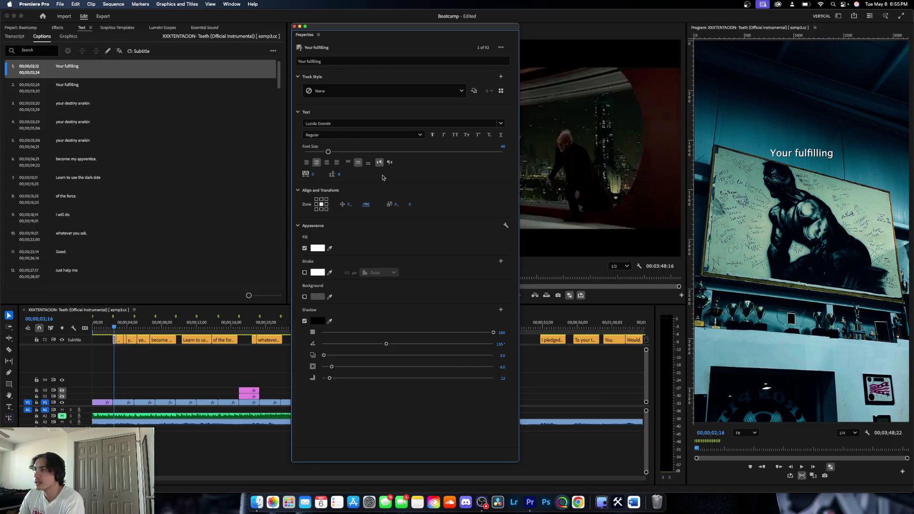
- Set the first caption's font size to 60
{"action": "left_click", "coordinate": [504, 146]}
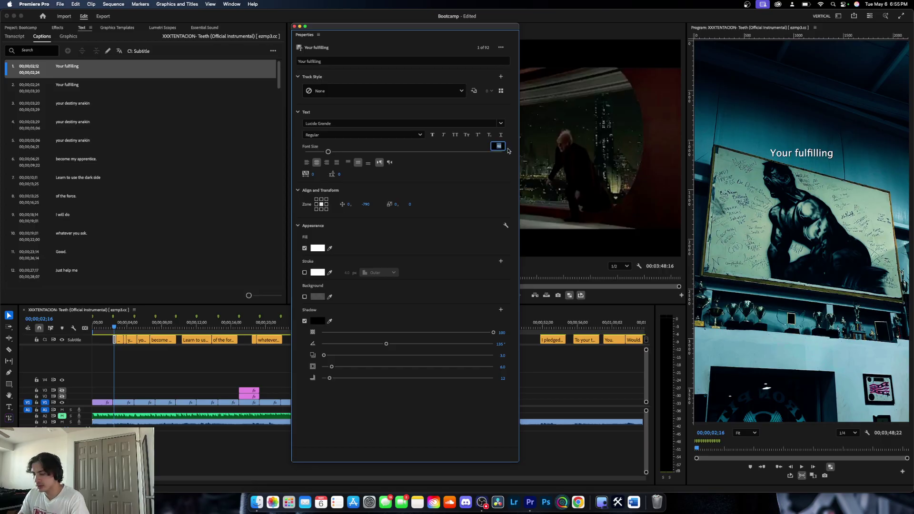
{"action": "type", "text": "60"}
{"action": "key", "text": "Return"}
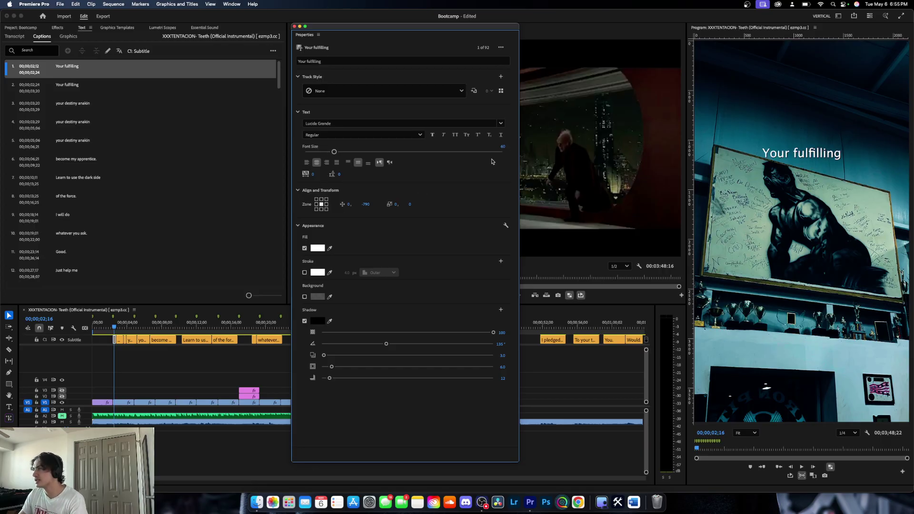
- Apply the Bold font style to the first caption and reduce its font size to 44
{"action": "left_click", "coordinate": [340, 135]}
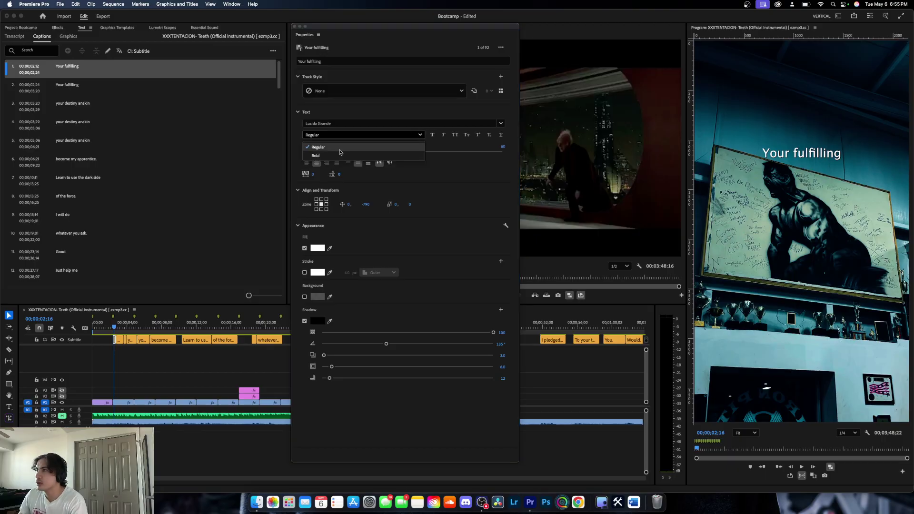
{"action": "left_click", "coordinate": [340, 156]}
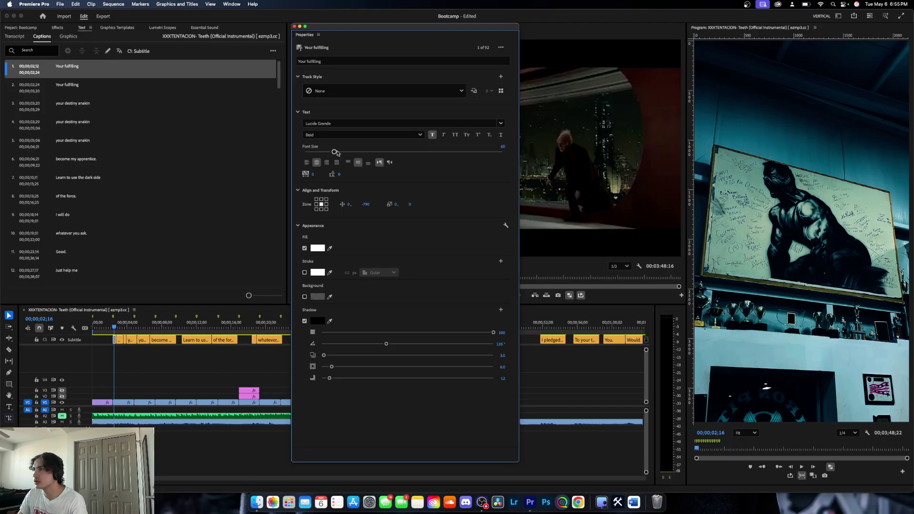
{"action": "left_click_drag", "start_coordinate": [334, 153], "coordinate": [330, 153]}
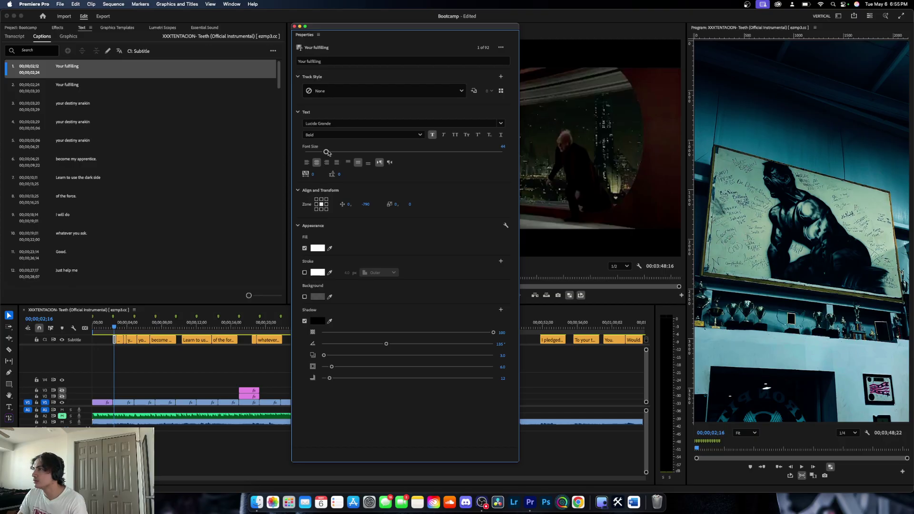
{"action": "left_click", "coordinate": [433, 135]}
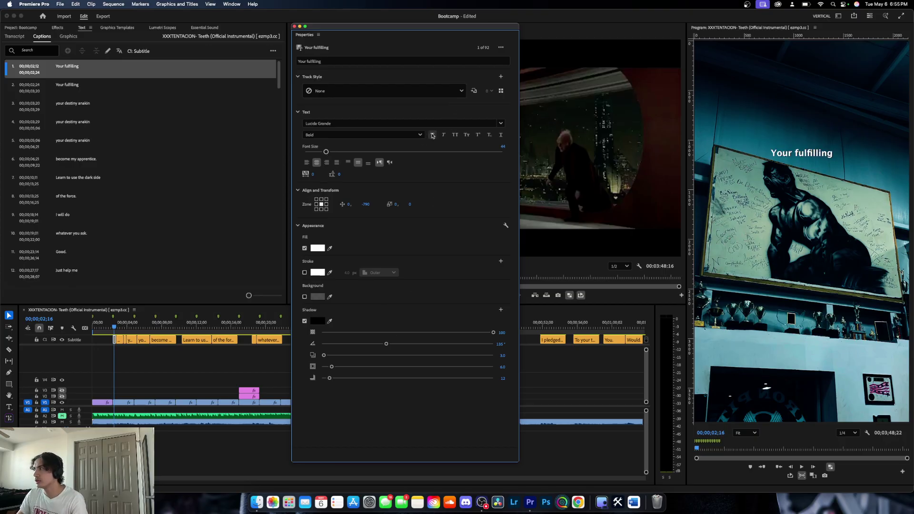
- Set the first "Your fulfilling" caption's font size to 60 and turn on All Caps
{"action": "left_click", "coordinate": [498, 146]}
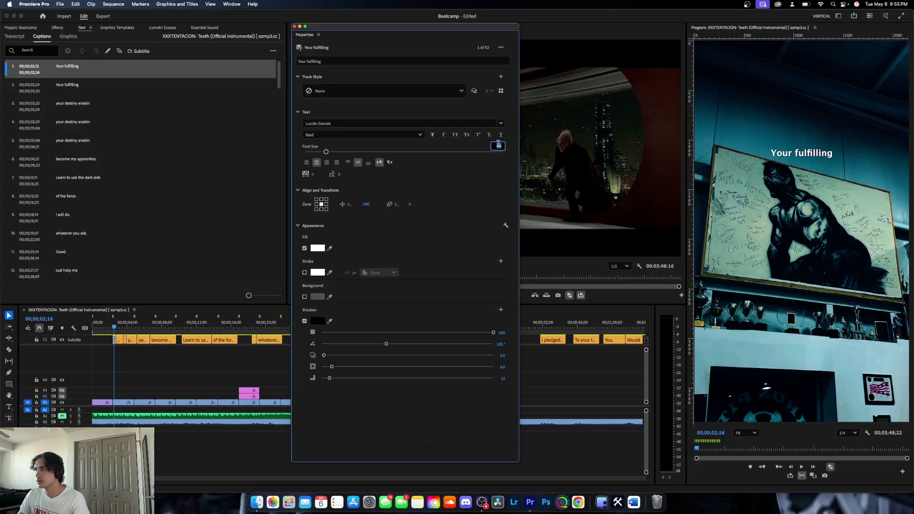
{"action": "type", "text": "60"}
{"action": "key", "text": "Return"}
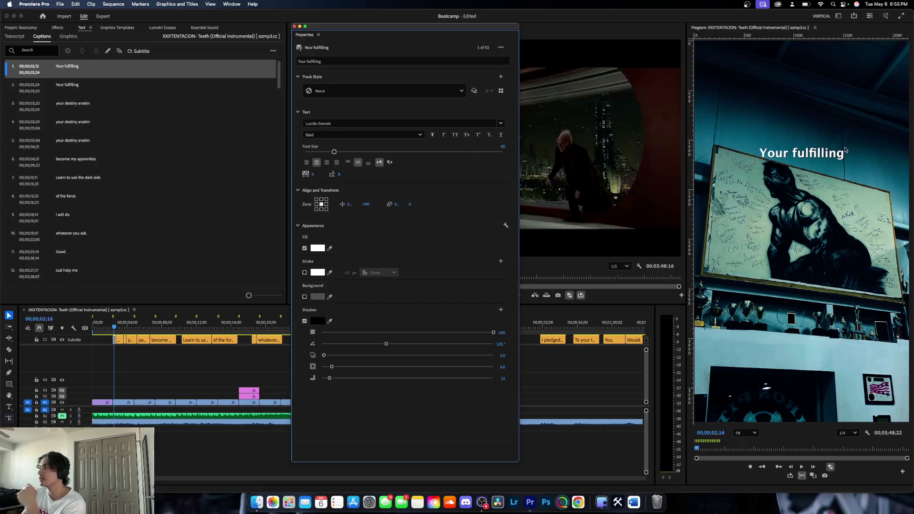
{"action": "left_click", "coordinate": [456, 136]}
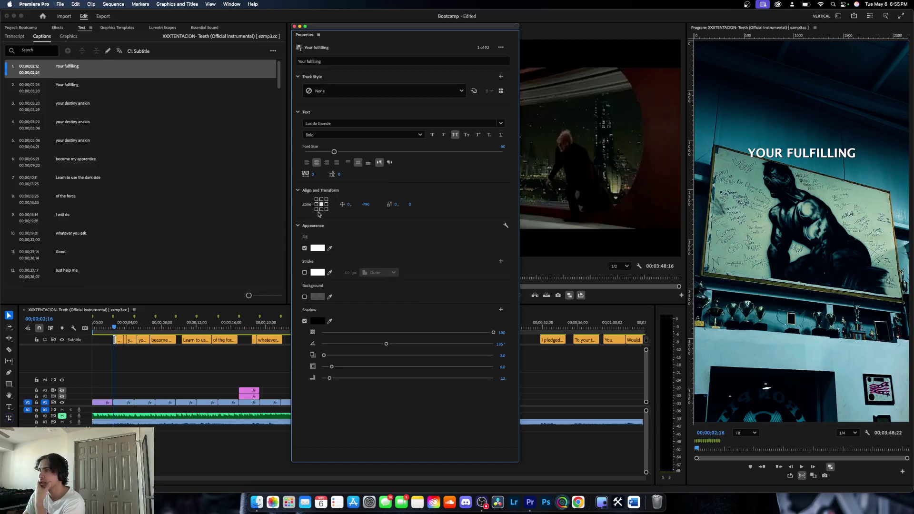
- Enable the first caption's white 4.0 px outer stroke and increase its shadow size to about 14.7
{"action": "left_click", "coordinate": [305, 273]}
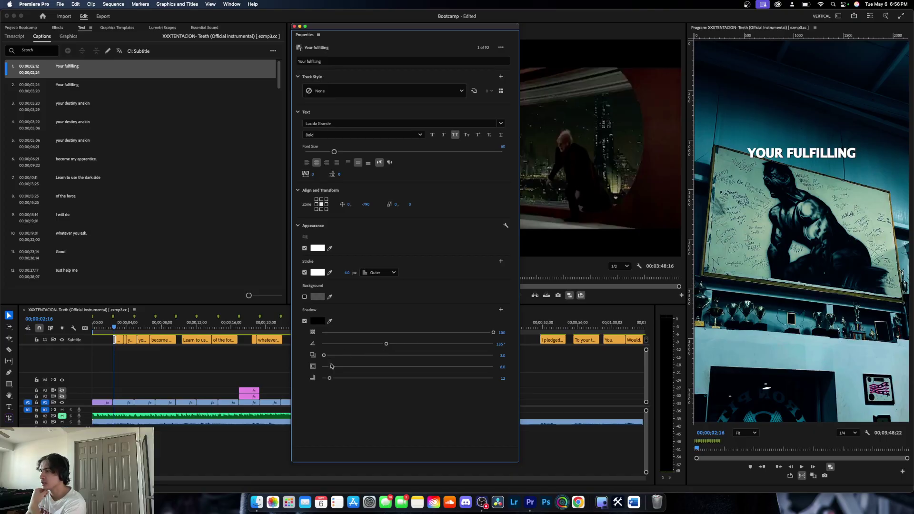
{"action": "left_click_drag", "start_coordinate": [336, 366], "coordinate": [347, 365]}
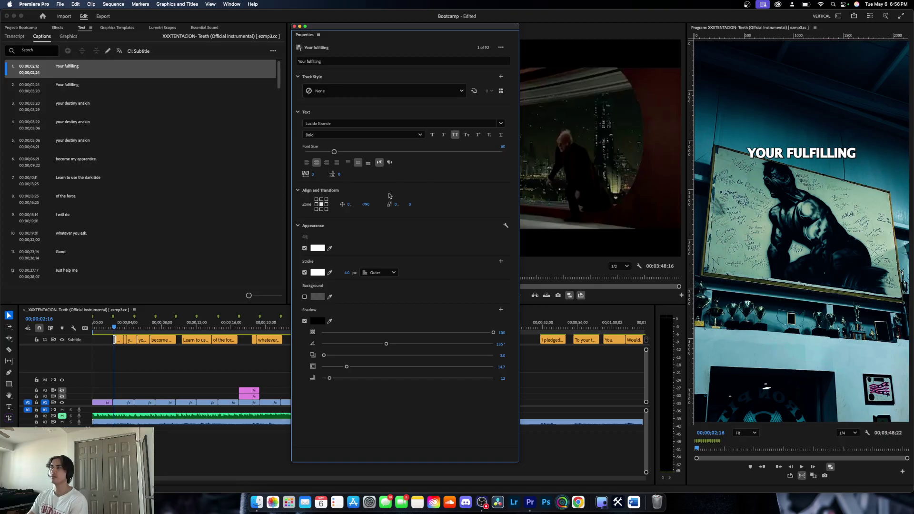
- Save the caption's look as a track style named Text Style, reapply it after None, and close the caption properties
{"action": "left_click", "coordinate": [501, 76]}
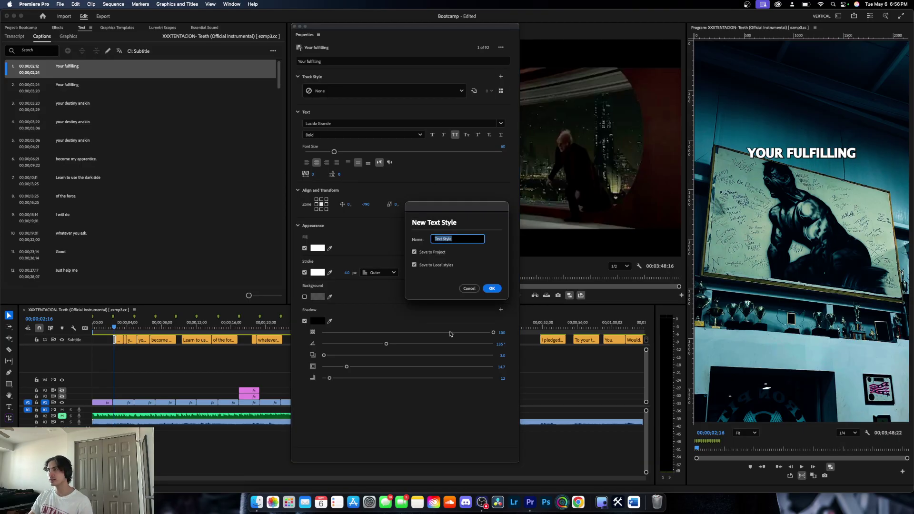
{"action": "left_click", "coordinate": [492, 288]}
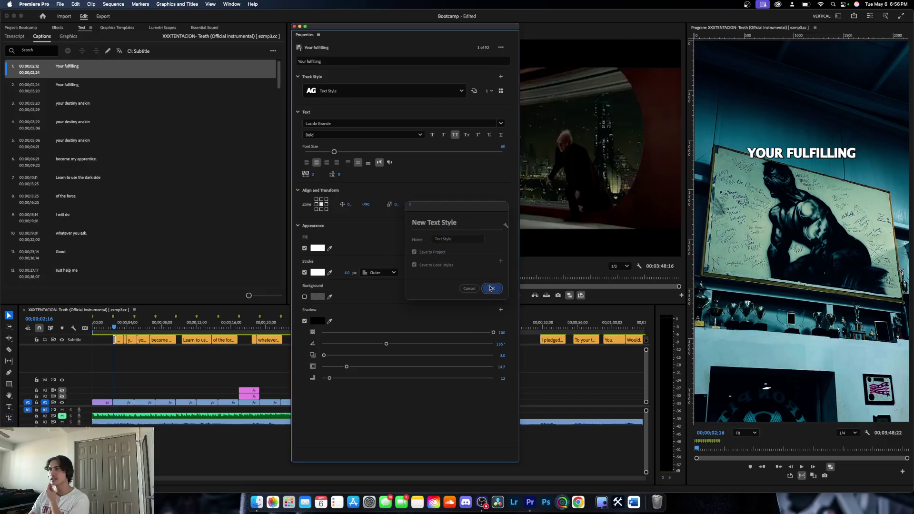
{"action": "left_click", "coordinate": [385, 86]}
{"action": "left_click", "coordinate": [348, 109]}
{"action": "left_click", "coordinate": [328, 92]}
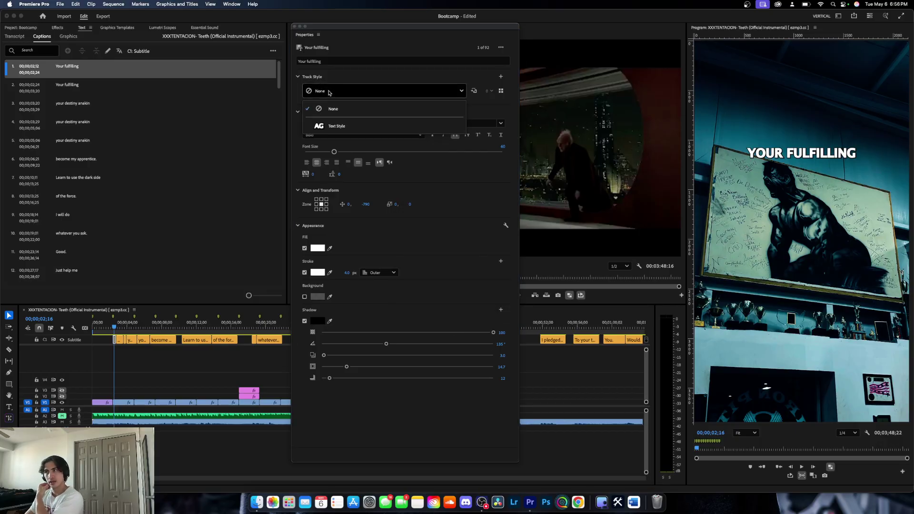
{"action": "left_click", "coordinate": [333, 126]}
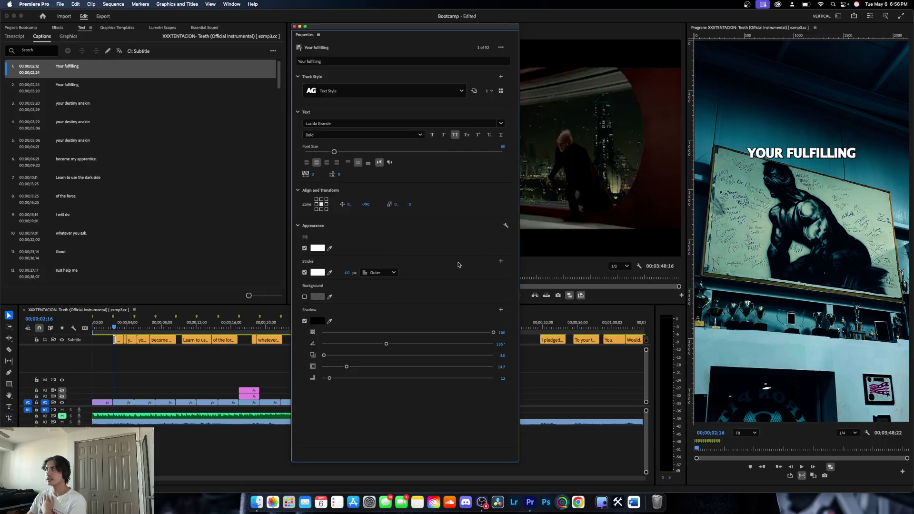
{"action": "left_click", "coordinate": [294, 26]}
- Scrub through the captions up to "Learn to use the dark side" to check their styling, returning to 00;00;02;18
{"action": "left_click", "coordinate": [122, 328]}
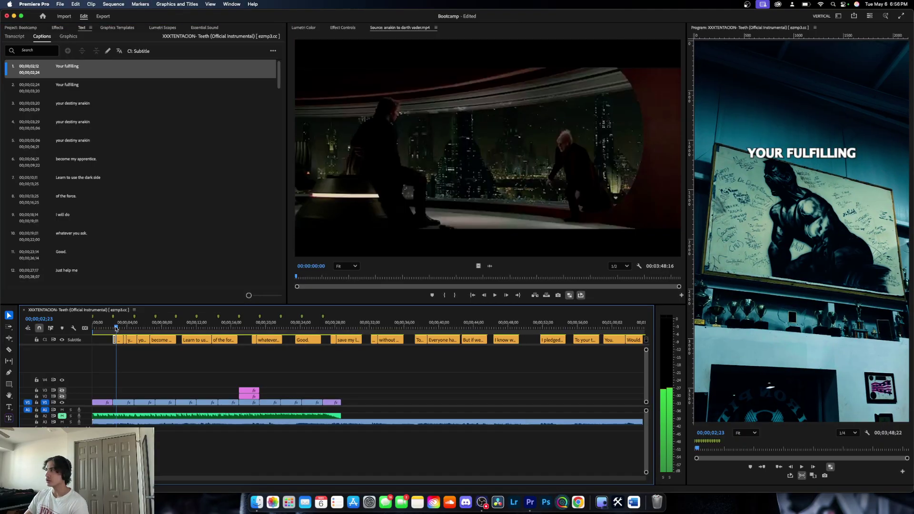
{"action": "left_click_drag", "start_coordinate": [122, 328], "coordinate": [127, 327]}
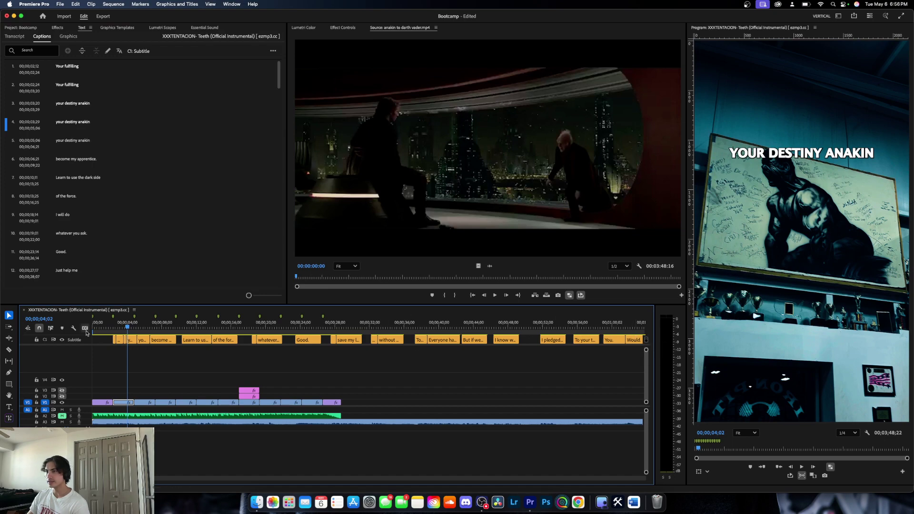
{"action": "left_click", "coordinate": [128, 328]}
{"action": "left_click_drag", "start_coordinate": [135, 328], "coordinate": [200, 328]}
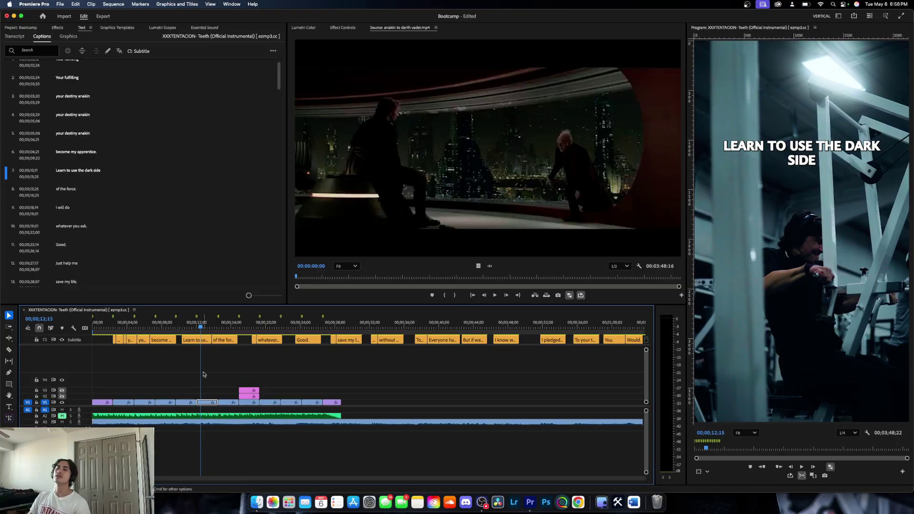
{"action": "left_click_drag", "start_coordinate": [195, 327], "coordinate": [103, 342]}
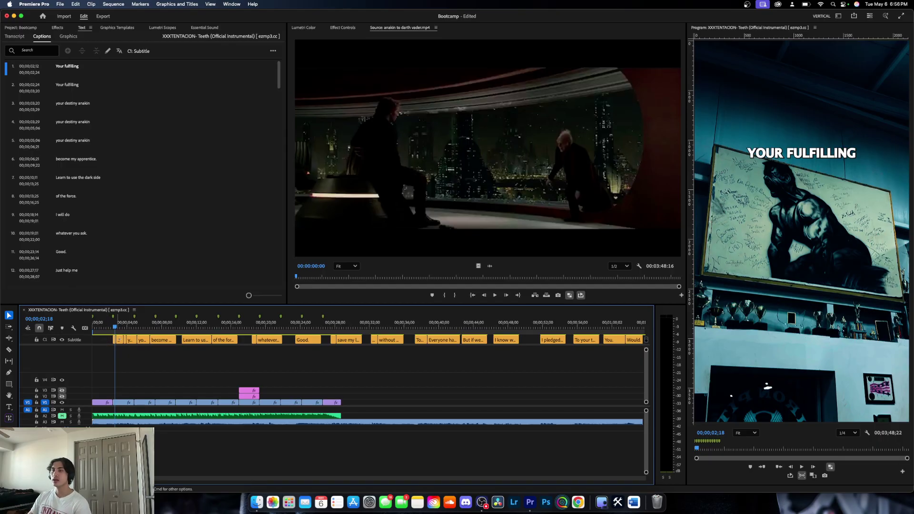
- Select the first six captions, from "Your fulfilling" through "become my apprentice", and upgrade them to graphics
{"action": "left_click_drag", "start_coordinate": [102, 341], "coordinate": [175, 341]}
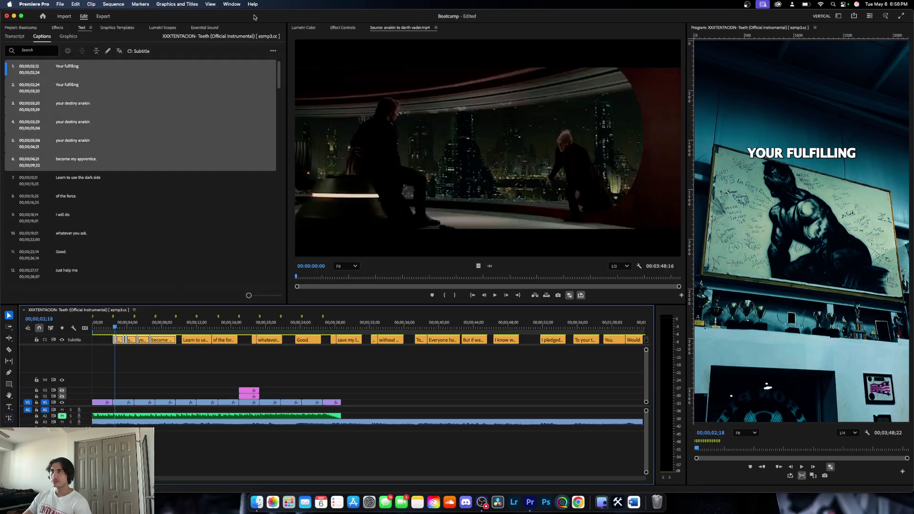
{"action": "left_click", "coordinate": [184, 4]}
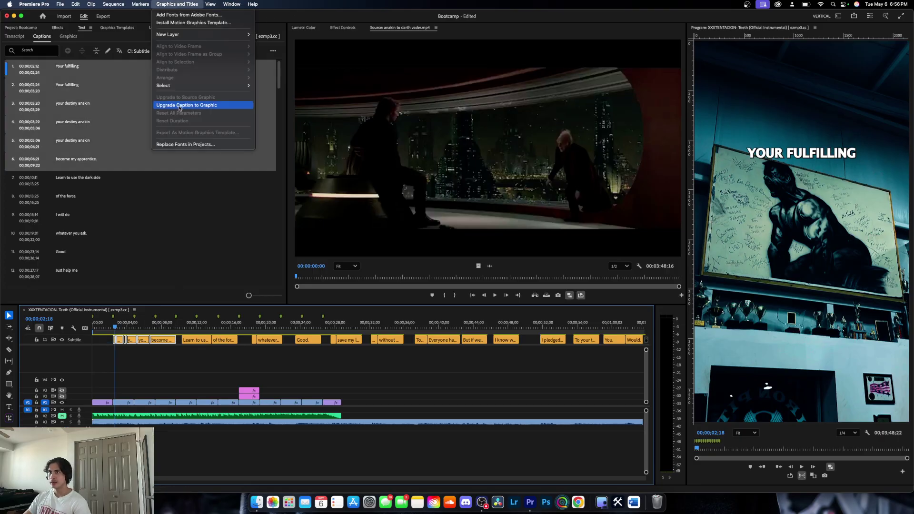
{"action": "left_click", "coordinate": [200, 105]}
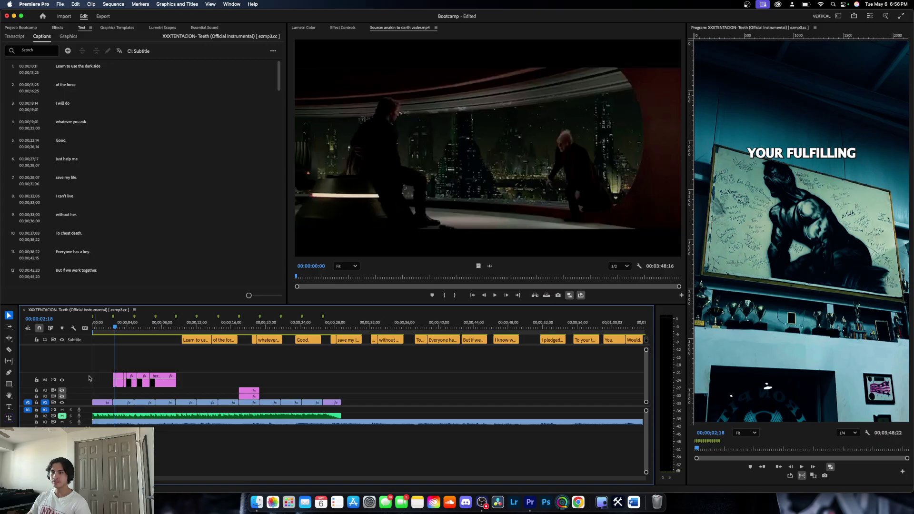
- Reduce the V4 track's height and add two video tracks, V5 and V6, above it
{"action": "left_click_drag", "start_coordinate": [87, 373], "coordinate": [88, 388]}
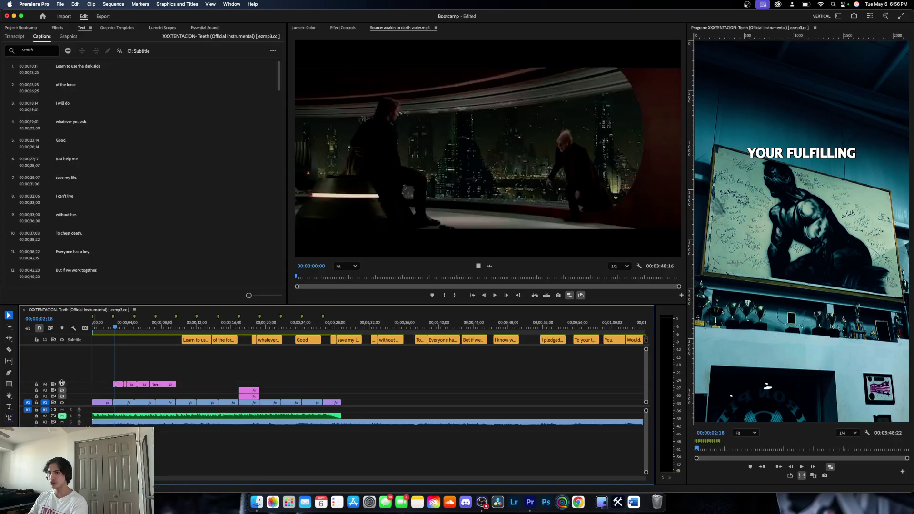
{"action": "key", "text": "equal"}
{"action": "key", "text": "equal"}
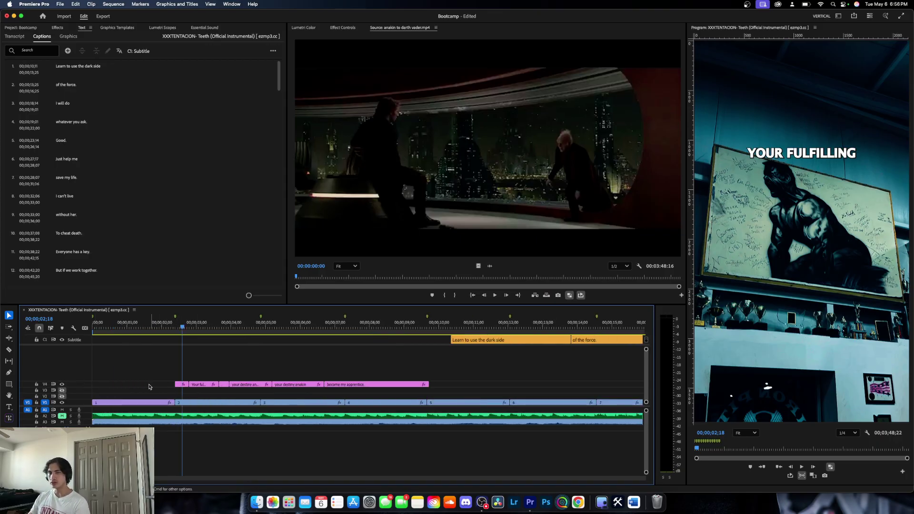
{"action": "right_click", "coordinate": [88, 388]}
{"action": "left_click", "coordinate": [114, 404]}
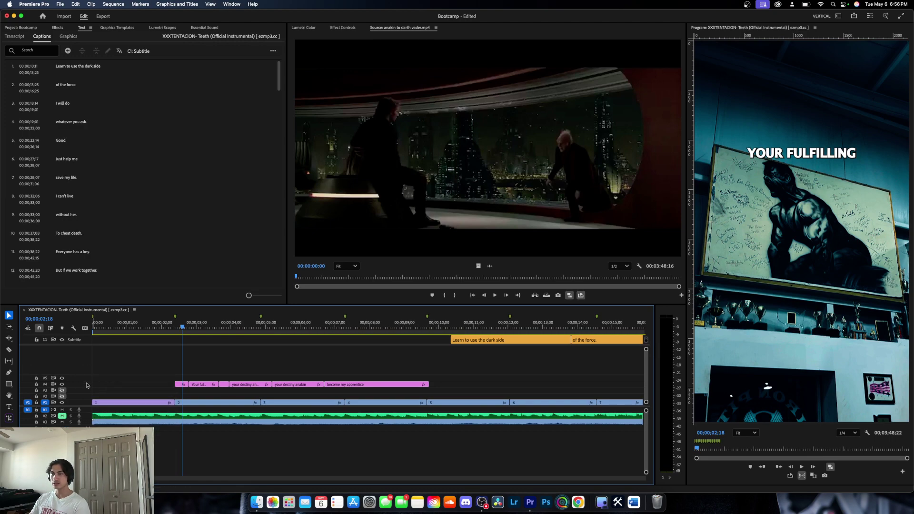
{"action": "right_click", "coordinate": [88, 388]}
{"action": "left_click", "coordinate": [121, 403]}
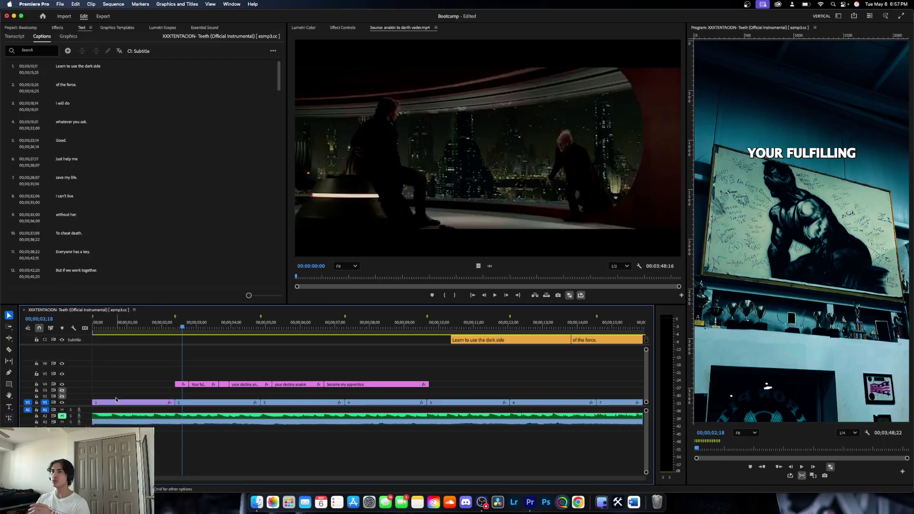
- Move the second "Your fulfilling" graphic straight up from V4 to V5, keeping its timing
{"action": "left_click_drag", "start_coordinate": [183, 364], "coordinate": [121, 370]}
{"action": "left_click", "coordinate": [192, 397]}
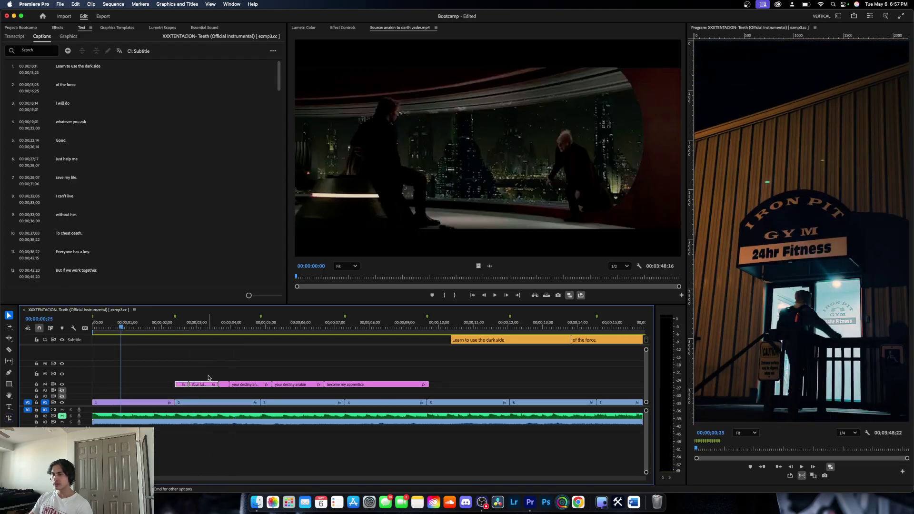
{"action": "key", "text": "Down"}
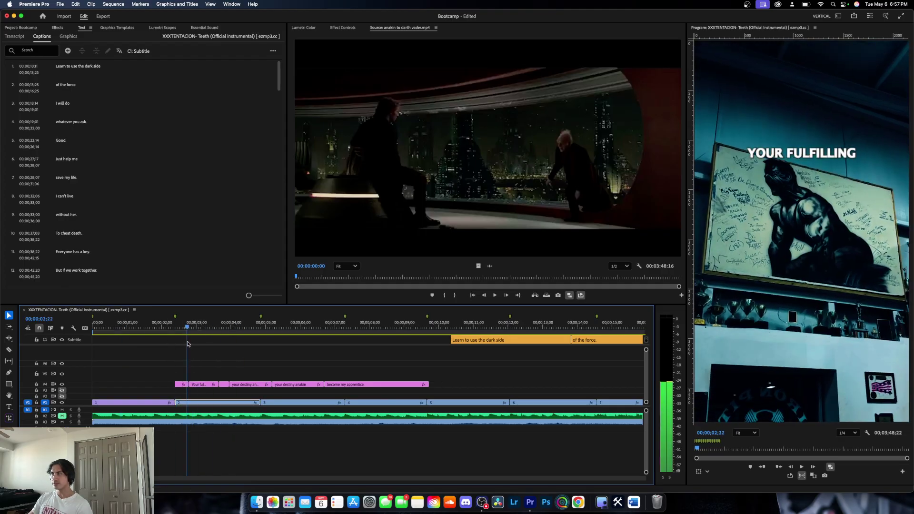
{"action": "left_click_drag", "start_coordinate": [200, 386], "coordinate": [202, 371]}
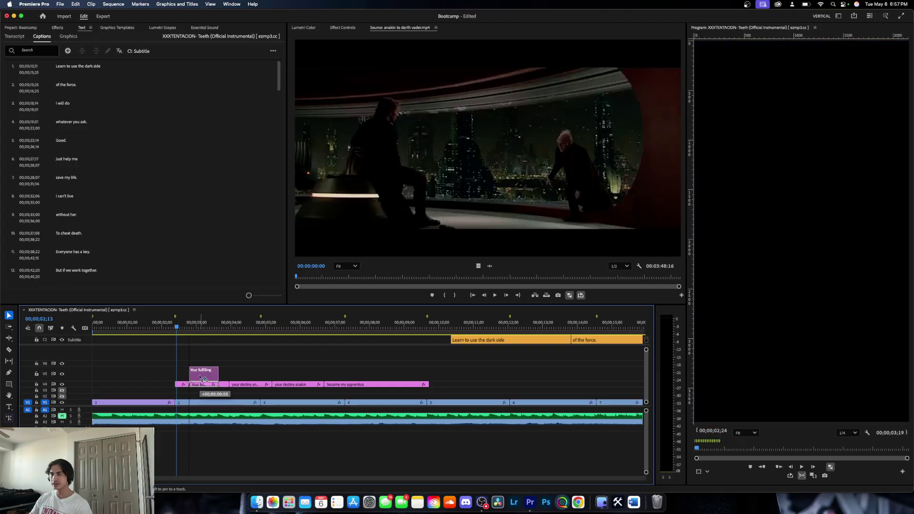
- Move the second "your destiny anakin" graphic to V5 and the third one to V6, keeping their timing
{"action": "left_click", "coordinate": [216, 333]}
{"action": "left_click", "coordinate": [225, 334]}
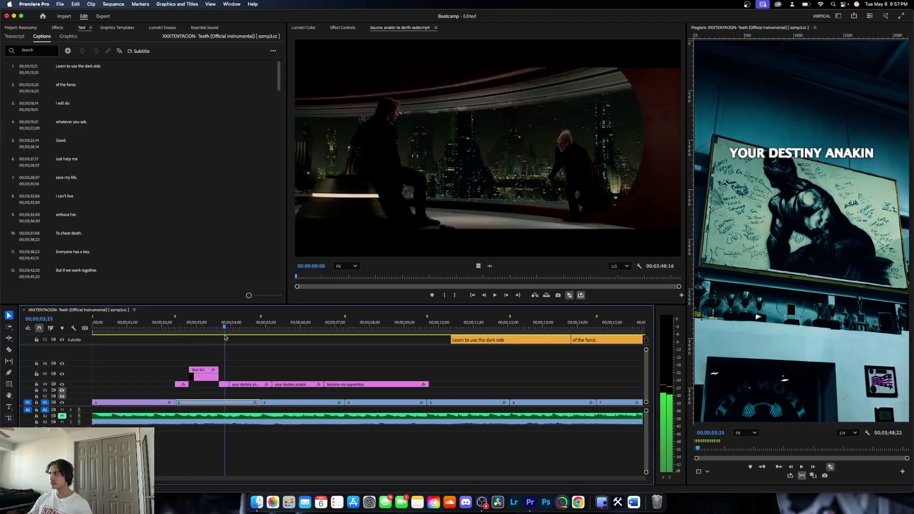
{"action": "left_click", "coordinate": [247, 386]}
{"action": "left_click_drag", "start_coordinate": [247, 385], "coordinate": [292, 365]}
{"action": "left_click", "coordinate": [289, 385]}
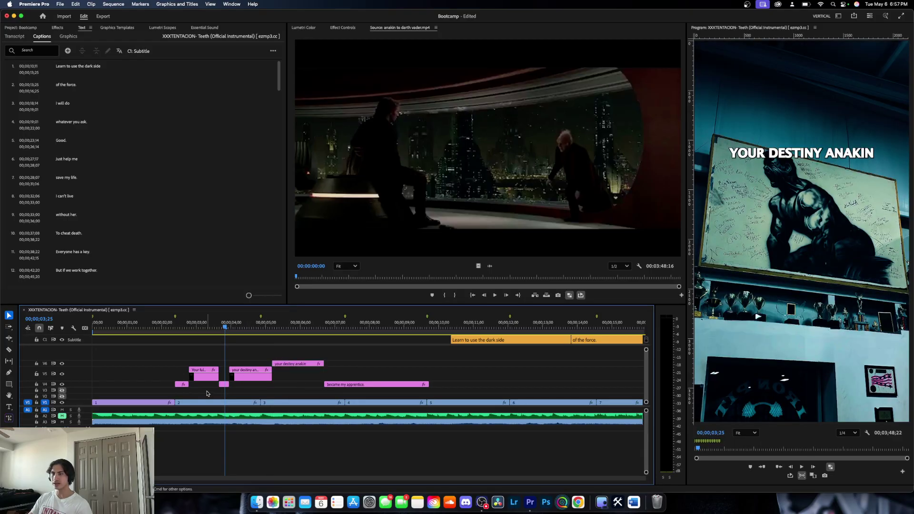
{"action": "left_click", "coordinate": [345, 386]}
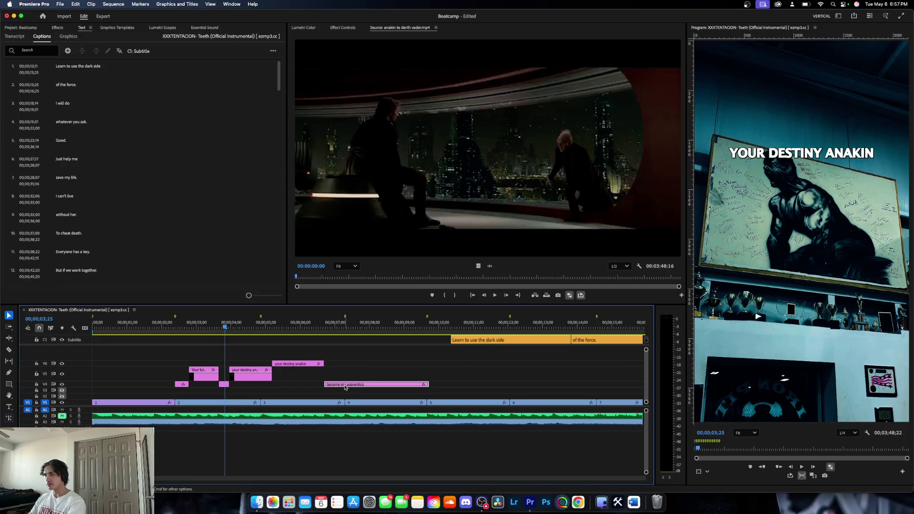
{"action": "left_click", "coordinate": [310, 376]}
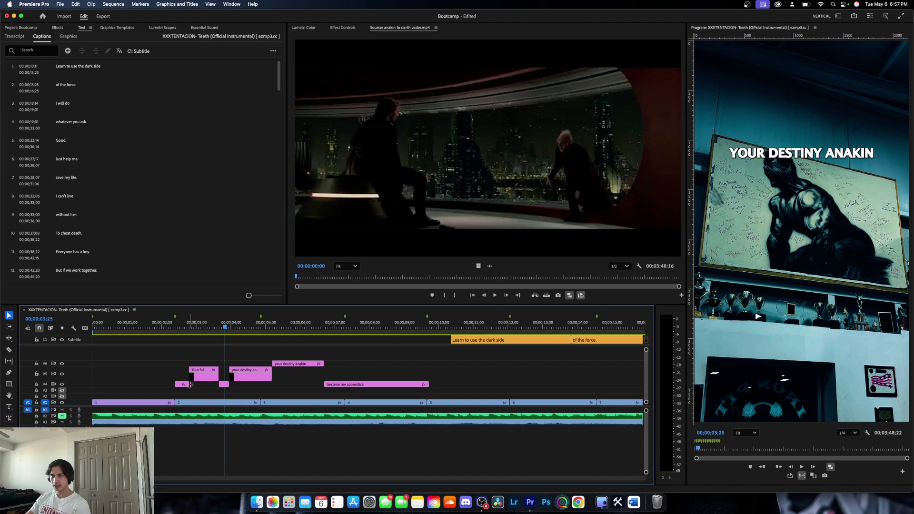
- Extend the V4 "Your fulfilling" and the V4 and V5 "your destiny anakin" graphics to the end of their phrase's last graphic
{"action": "left_click_drag", "start_coordinate": [195, 386], "coordinate": [243, 386]}
{"action": "left_click_drag", "start_coordinate": [225, 329], "coordinate": [201, 335]}
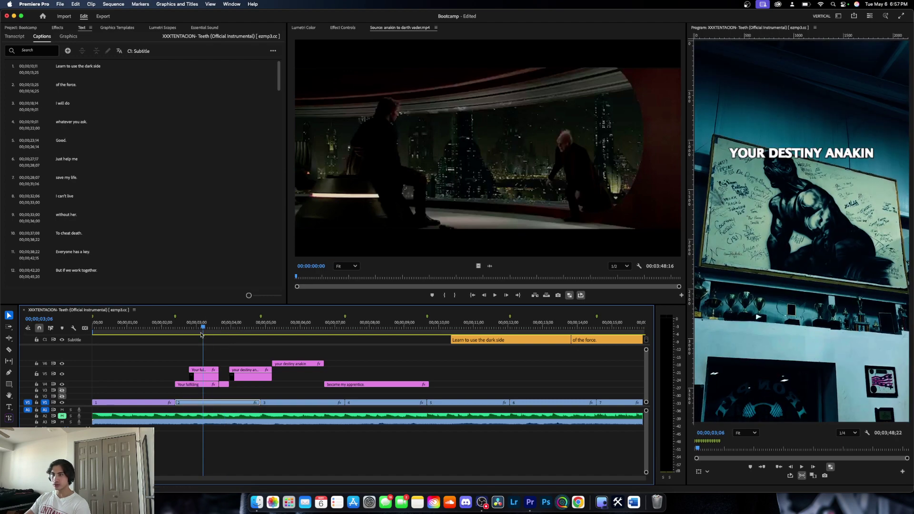
{"action": "left_click_drag", "start_coordinate": [229, 384], "coordinate": [324, 385]}
{"action": "left_click_drag", "start_coordinate": [272, 373], "coordinate": [324, 370]}
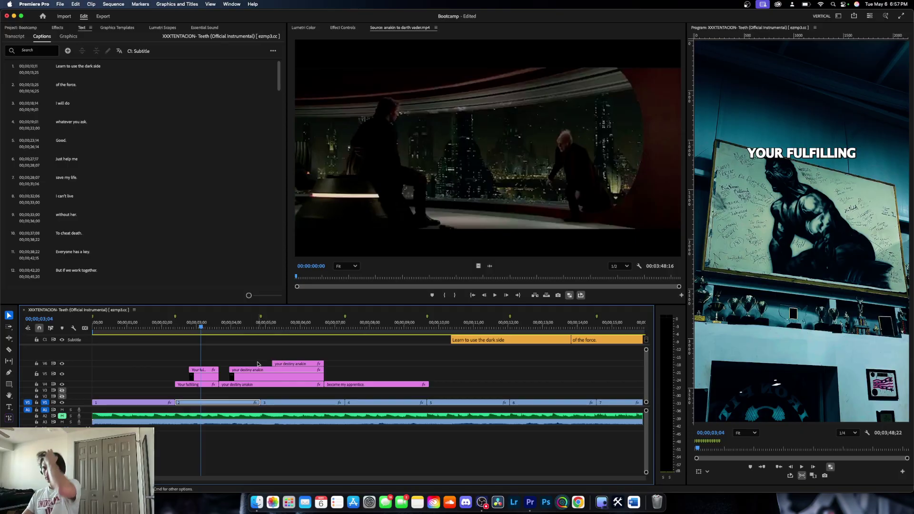
- Step the playhead back to 00;00;02;20, select the V4 "Your fulfilling" graphic, and reduce the heights of V5 and V6
{"action": "key", "text": "Left"}
{"action": "key", "text": "Left"}
{"action": "key", "text": "Left"}
{"action": "key", "text": "Left"}
{"action": "key", "text": "Left"}
{"action": "key", "text": "Left"}
{"action": "key", "text": "Left"}
{"action": "key", "text": "Left"}
{"action": "key", "text": "Left"}
{"action": "key", "text": "Left"}
{"action": "key", "text": "Left"}
{"action": "key", "text": "Left"}
{"action": "key", "text": "Left"}
{"action": "key", "text": "Left"}
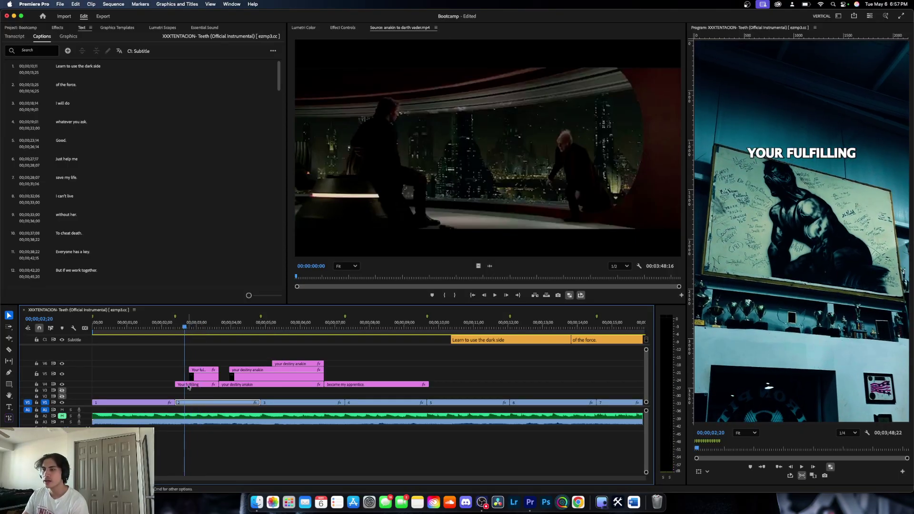
{"action": "left_click", "coordinate": [189, 385]}
{"action": "left_click_drag", "start_coordinate": [83, 367], "coordinate": [82, 375]}
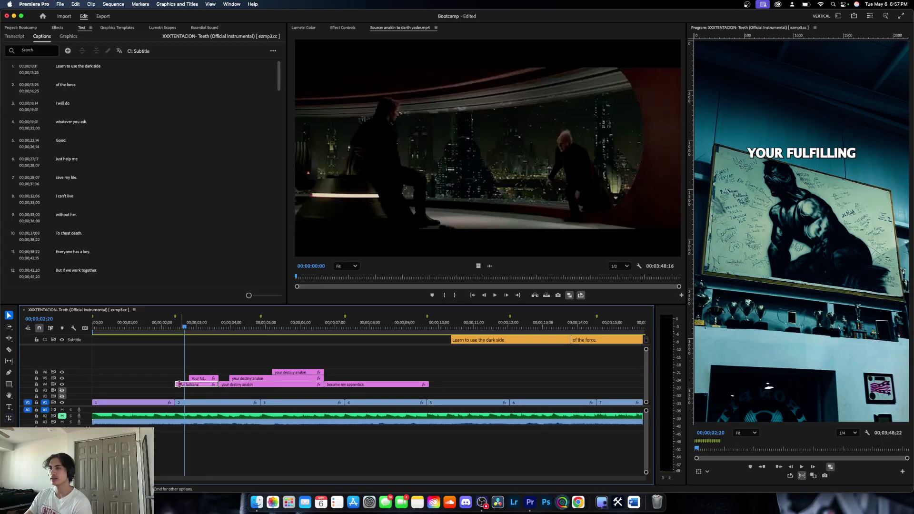
- Try cropping the V4 "Your fulfilling" graphic from the left, undo it, and set Crop Right to about 58% to leave only "YOUR"
{"action": "left_click", "coordinate": [341, 28]}
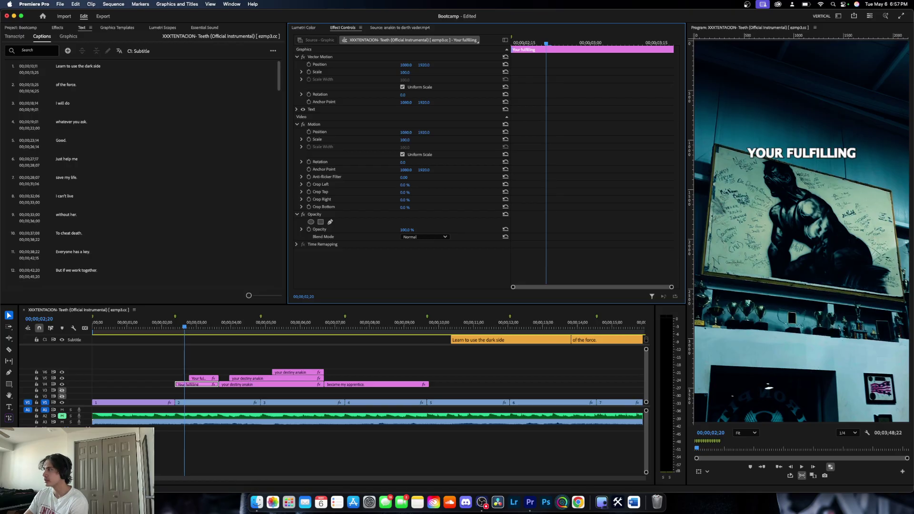
{"action": "left_click_drag", "start_coordinate": [405, 185], "coordinate": [429, 186]}
{"action": "key", "text": "super+z"}
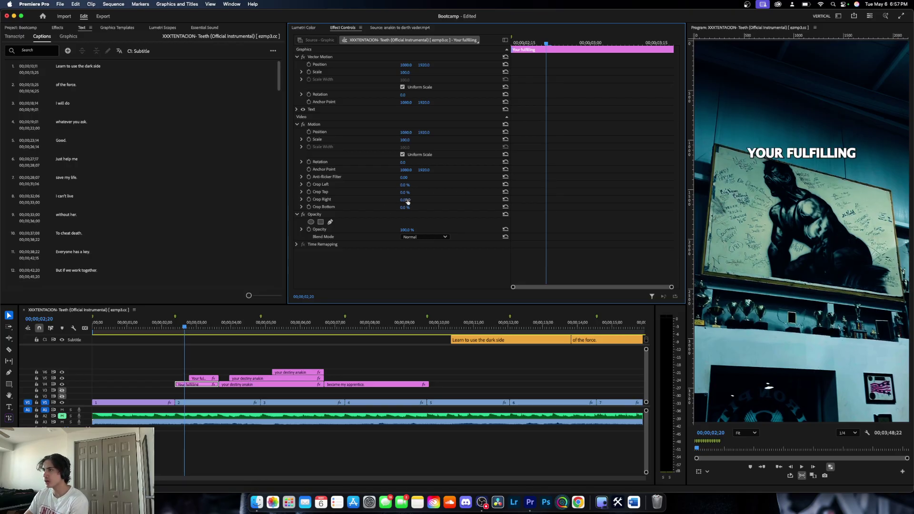
{"action": "left_click_drag", "start_coordinate": [405, 200], "coordinate": [435, 200]}
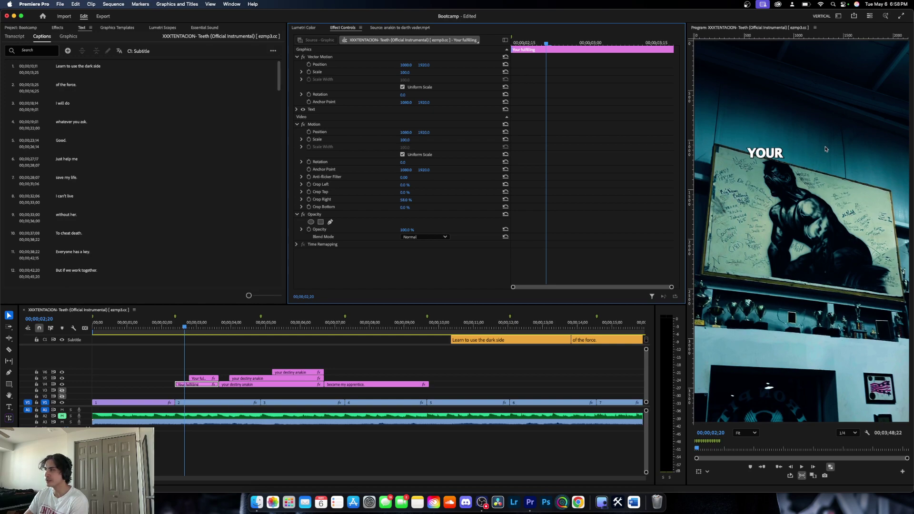
- Crop the V4 "your destiny anakin" graphic from the right by about 66% to leave only "YOUR"
{"action": "left_click", "coordinate": [196, 328]}
{"action": "left_click", "coordinate": [201, 380]}
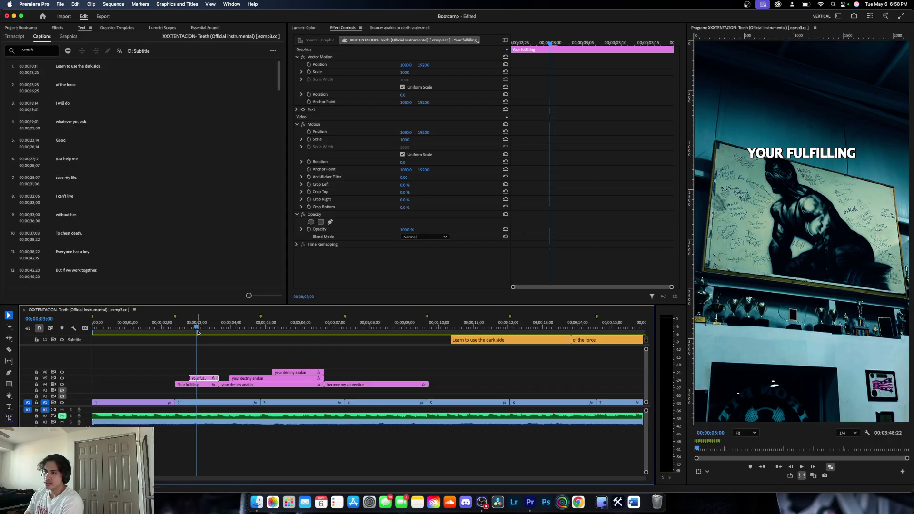
{"action": "left_click_drag", "start_coordinate": [197, 329], "coordinate": [225, 328]}
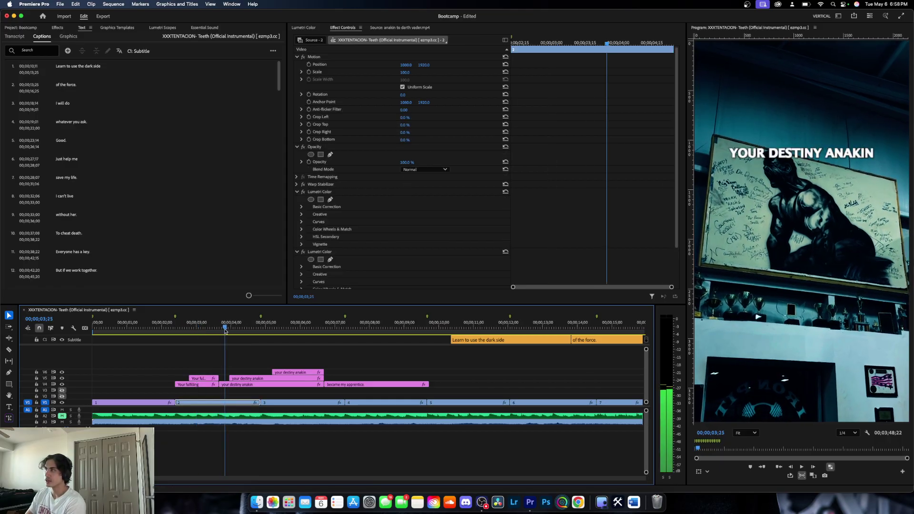
{"action": "left_click", "coordinate": [241, 387]}
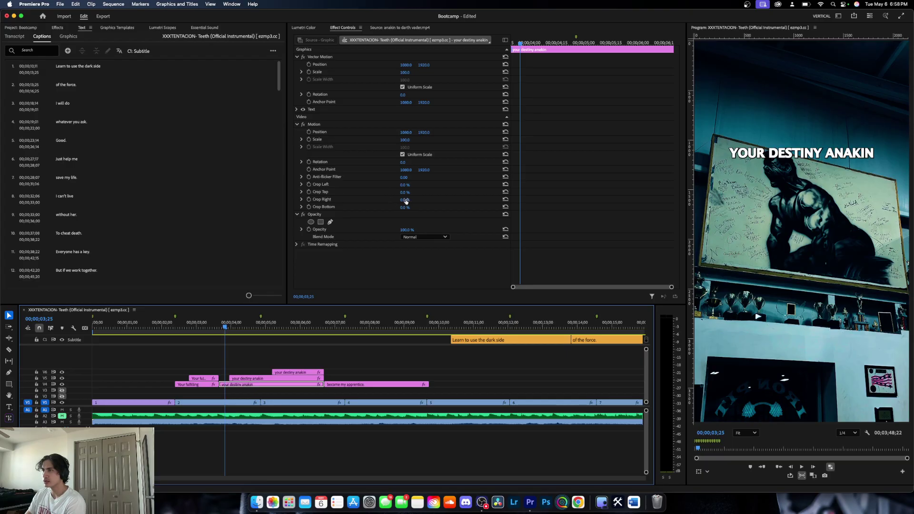
{"action": "left_click_drag", "start_coordinate": [403, 200], "coordinate": [459, 200]}
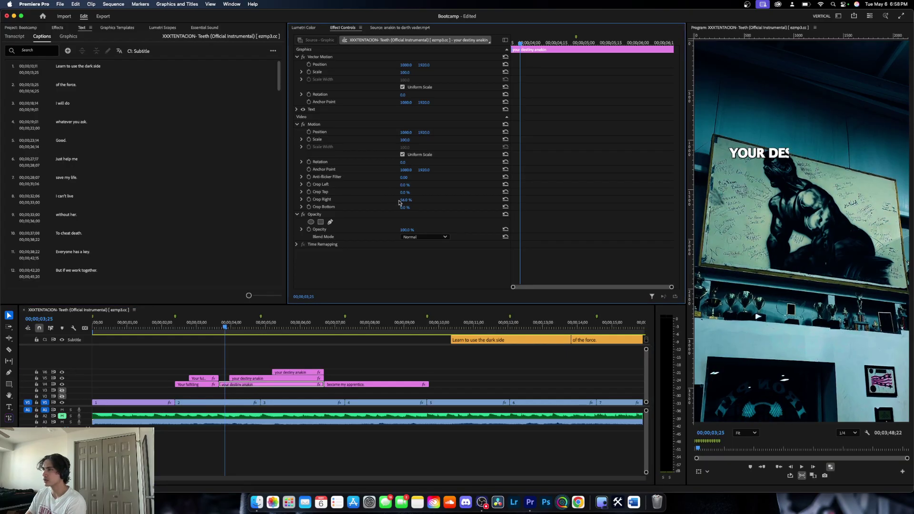
{"action": "left_click_drag", "start_coordinate": [404, 202], "coordinate": [415, 200]}
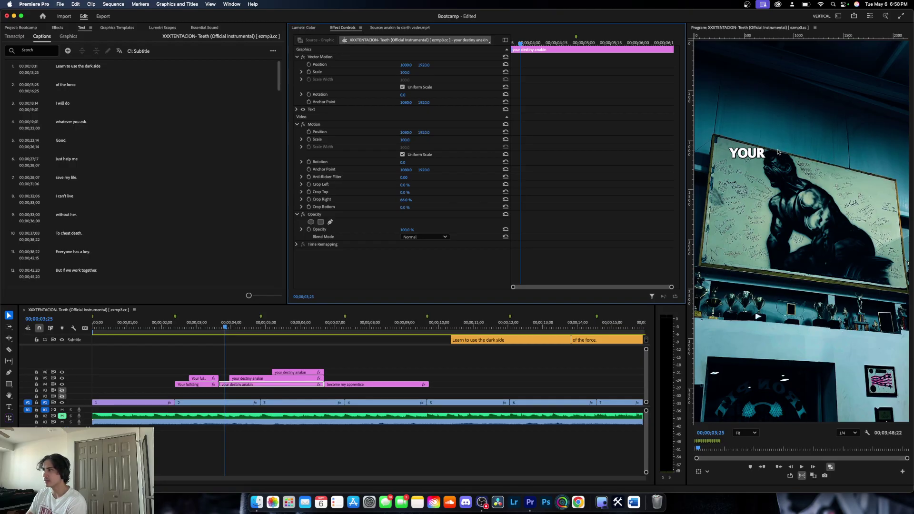
- Set Crop Right to about 40% on the V5 "your destiny anakin" graphic to leave only "YOUR DESTINY"
{"action": "left_click", "coordinate": [228, 329]}
{"action": "left_click_drag", "start_coordinate": [230, 329], "coordinate": [245, 328]}
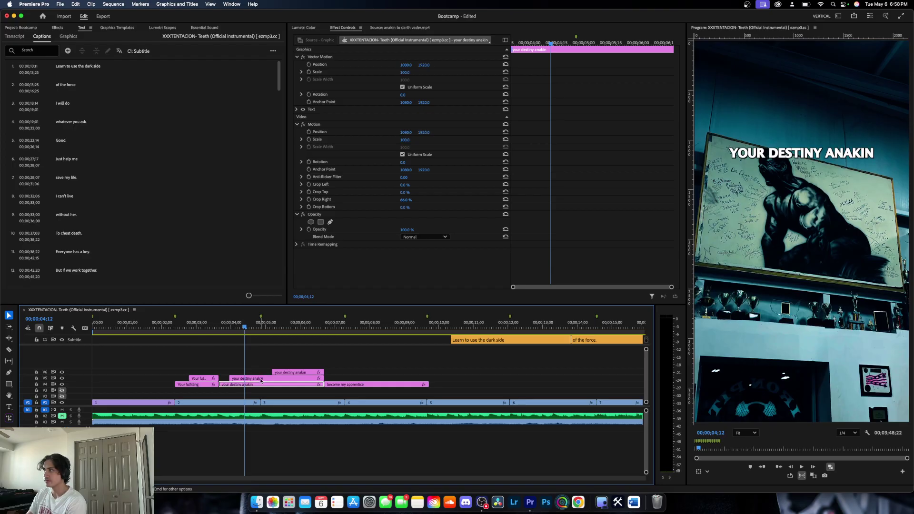
{"action": "left_click", "coordinate": [262, 378]}
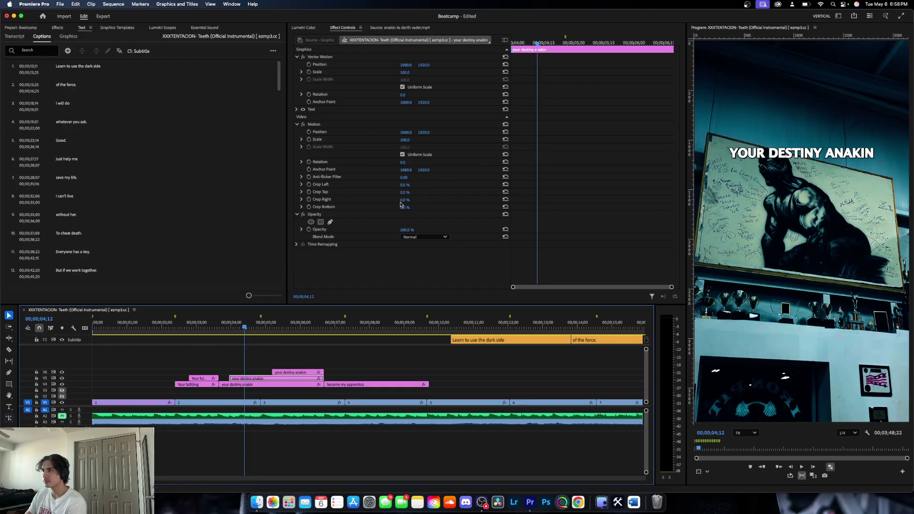
{"action": "left_click_drag", "start_coordinate": [407, 200], "coordinate": [440, 200]}
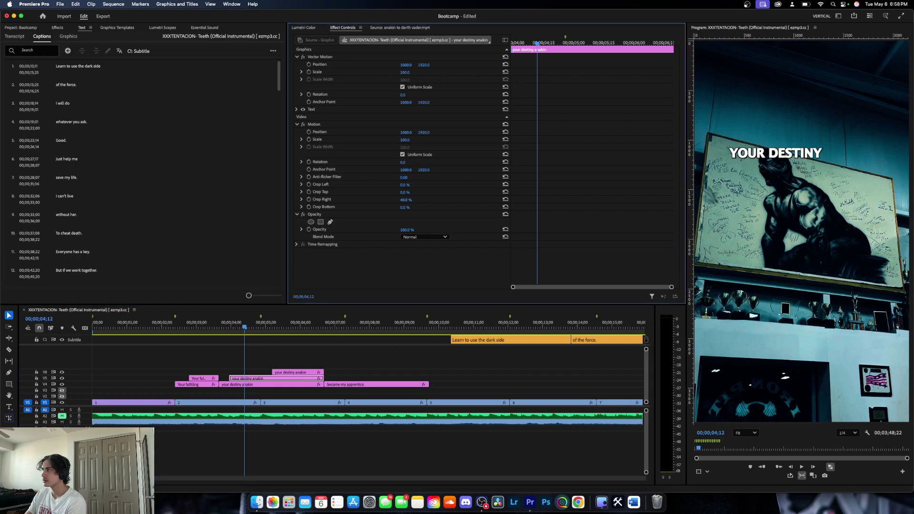
- Play the sequence from just before the first caption graphic through "YOUR DESTINY ANAKIN" to check the word-by-word reveals
{"action": "left_click_drag", "start_coordinate": [244, 327], "coordinate": [157, 339]}
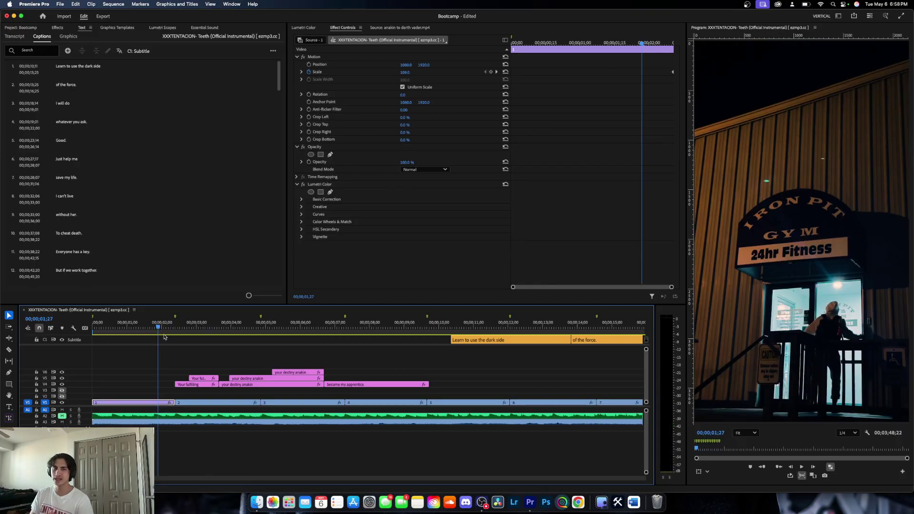
{"action": "key", "text": "space"}
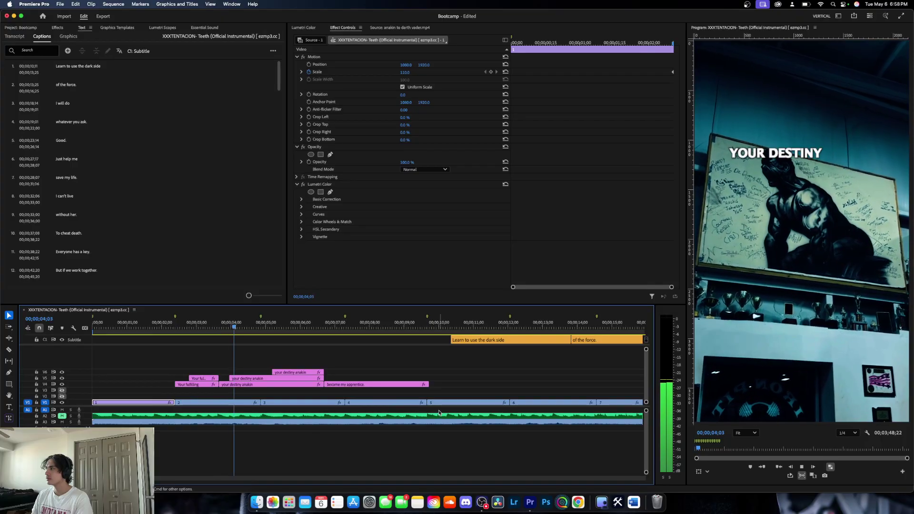
{"action": "key", "text": "space"}
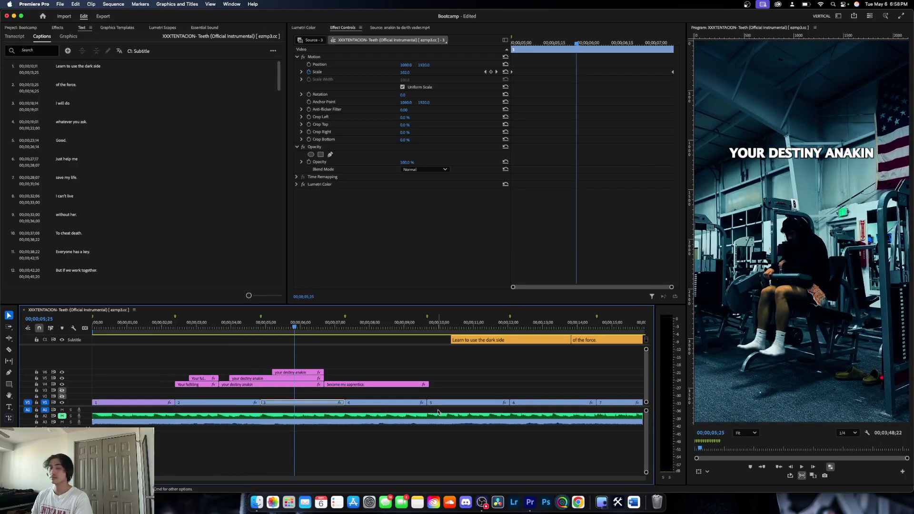
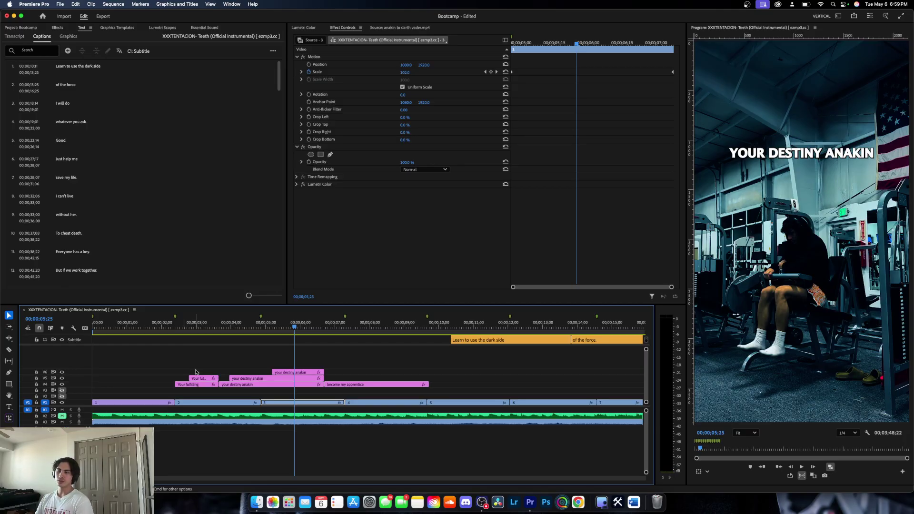
- Nest all the caption graphics on V4, V5 and V6 into one sequence with the default name
{"action": "left_click_drag", "start_coordinate": [172, 373], "coordinate": [298, 387]}
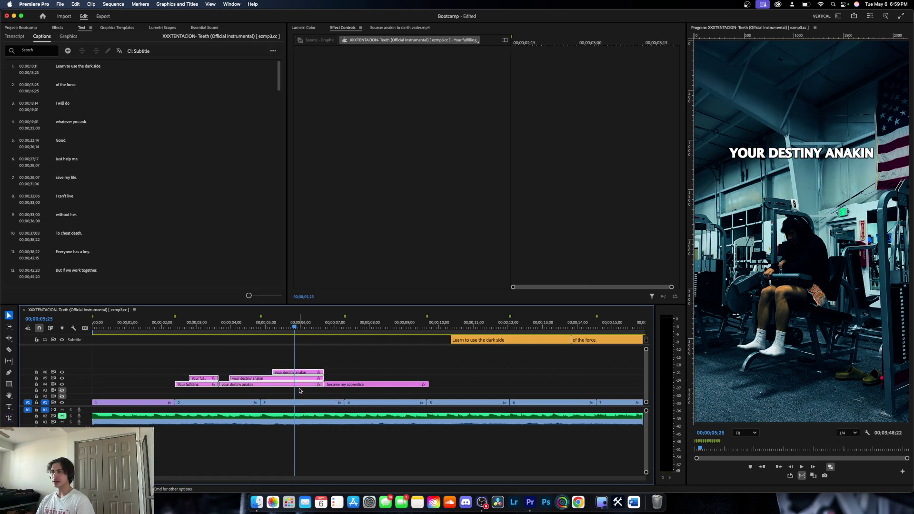
{"action": "left_click", "coordinate": [195, 373]}
{"action": "left_click_drag", "start_coordinate": [185, 372], "coordinate": [377, 390]}
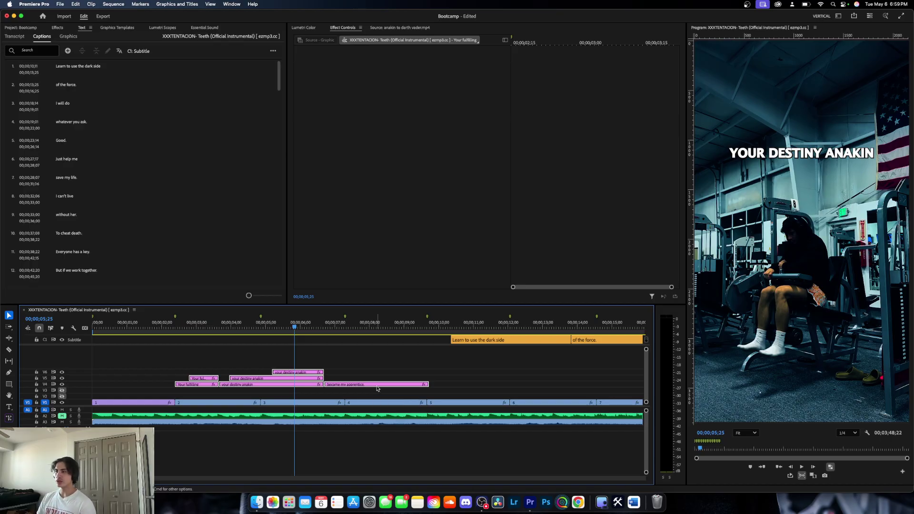
{"action": "right_click", "coordinate": [279, 386]}
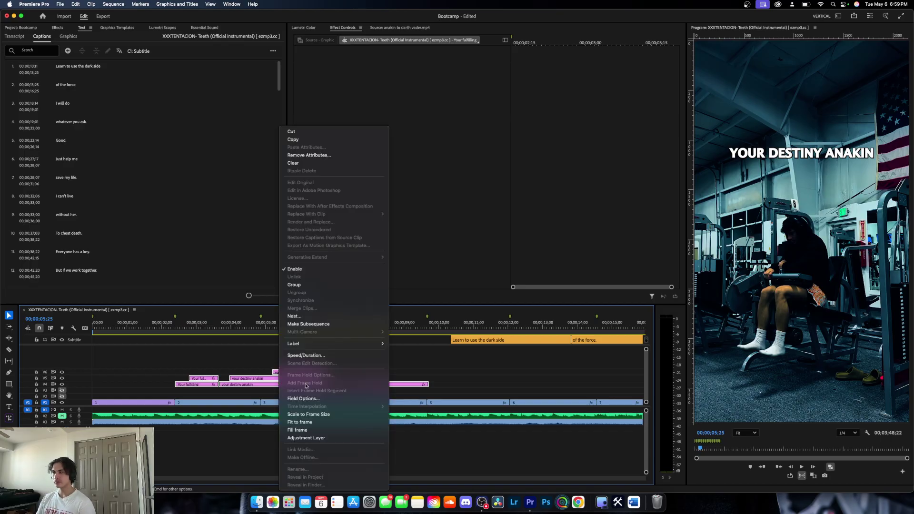
{"action": "left_click", "coordinate": [311, 317]}
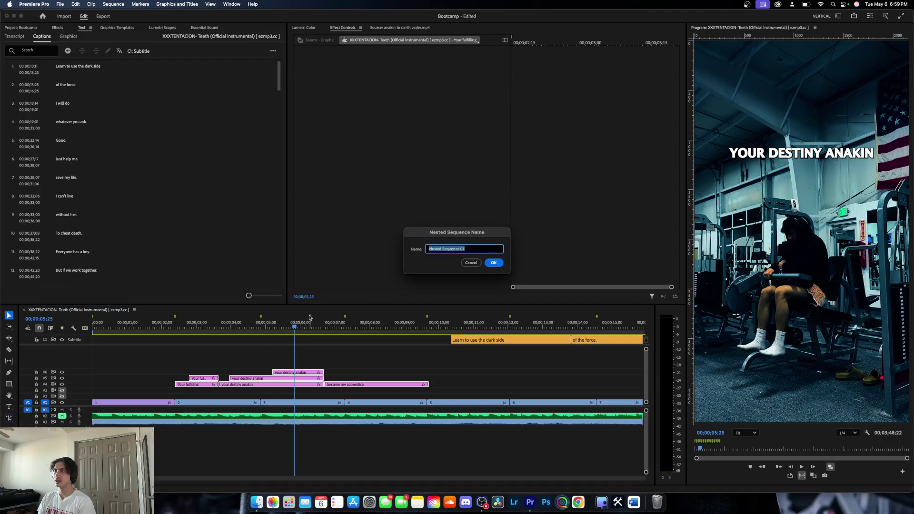
{"action": "key", "text": "Return"}
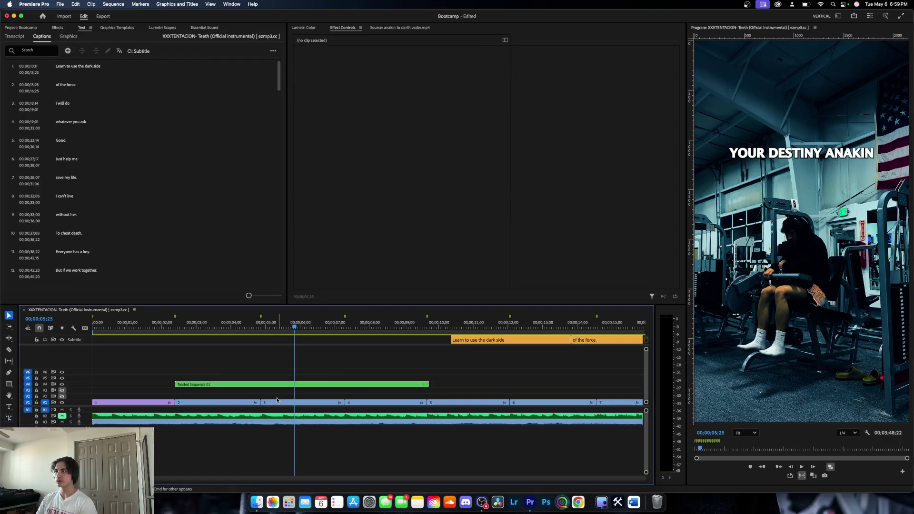
- Duplicate the nested caption sequence onto V5 directly above the original, keeping its timing
{"action": "left_click", "coordinate": [222, 387]}
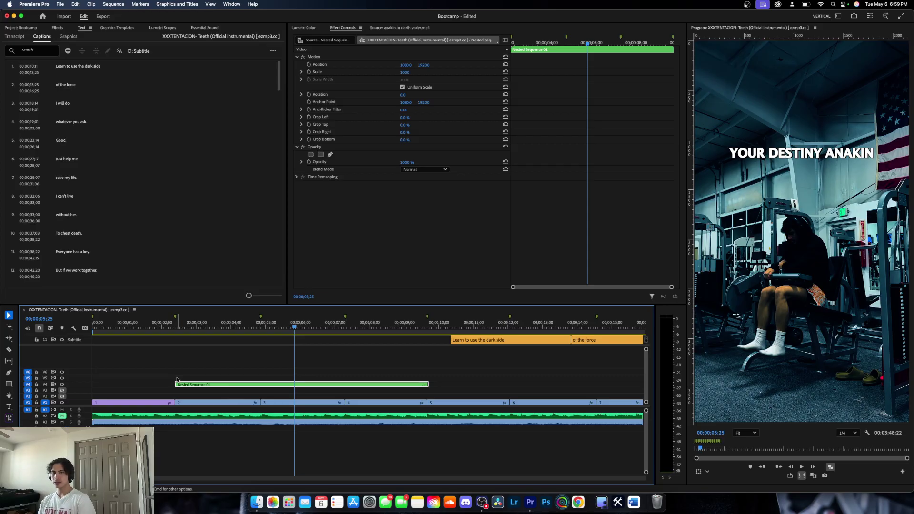
{"action": "left_click_drag", "start_coordinate": [194, 386], "coordinate": [199, 381]}
{"action": "left_click", "coordinate": [201, 380]}
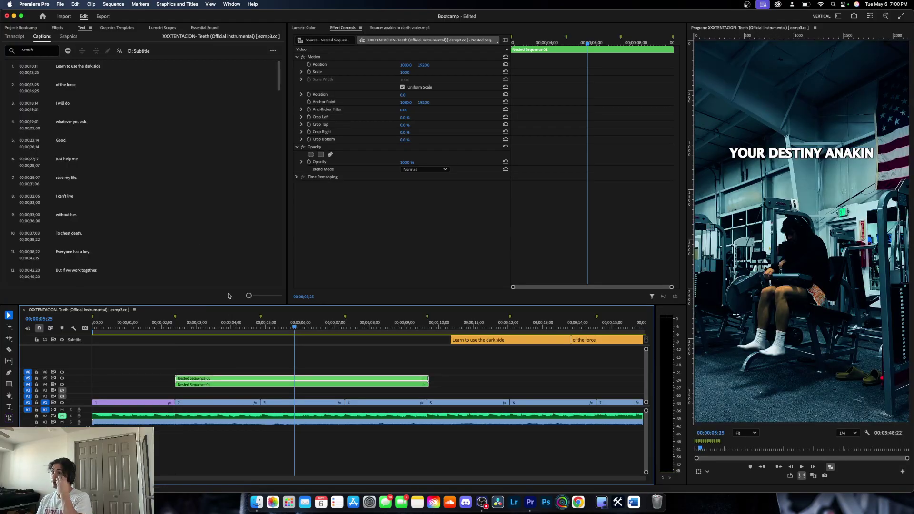
- Try the Text Glow preset on the V5 copy of the nested captions, then undo it
{"action": "left_click", "coordinate": [57, 27]}
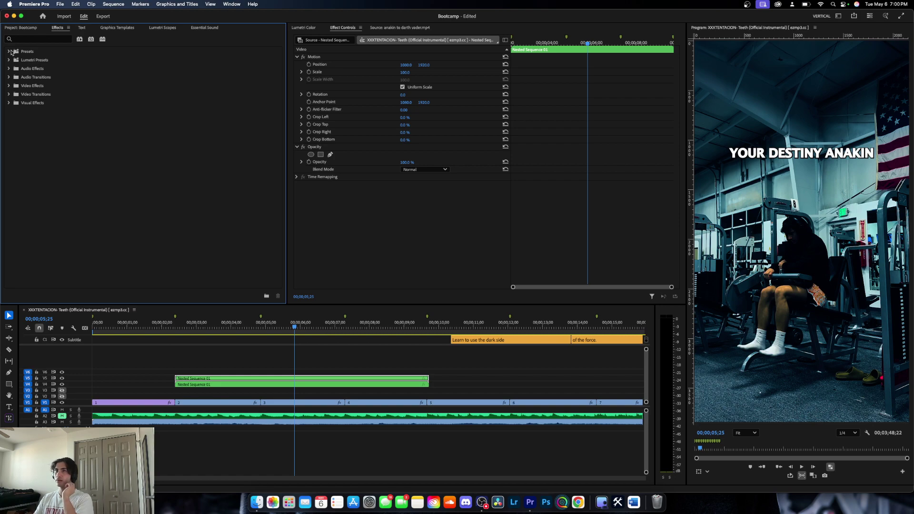
{"action": "left_click", "coordinate": [8, 51]}
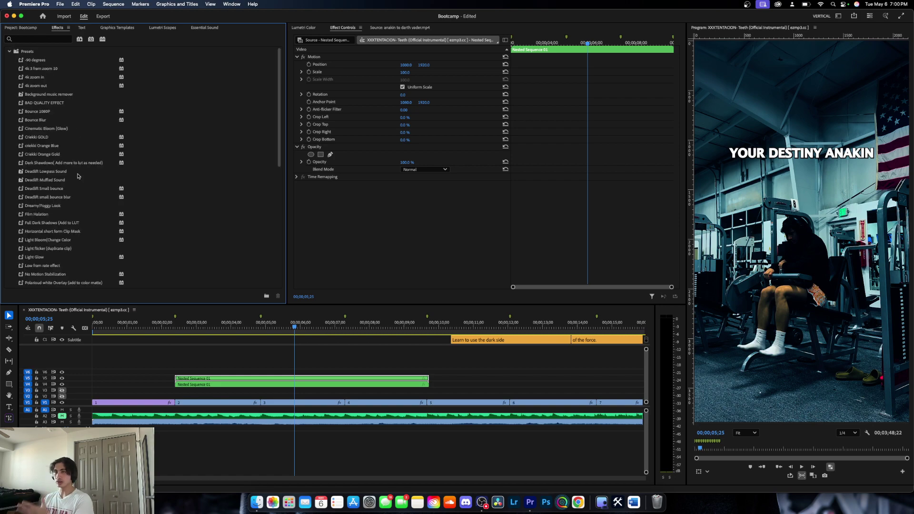
{"action": "scroll", "coordinate": [67, 196], "scroll_direction": "down", "scroll_amount": 5}
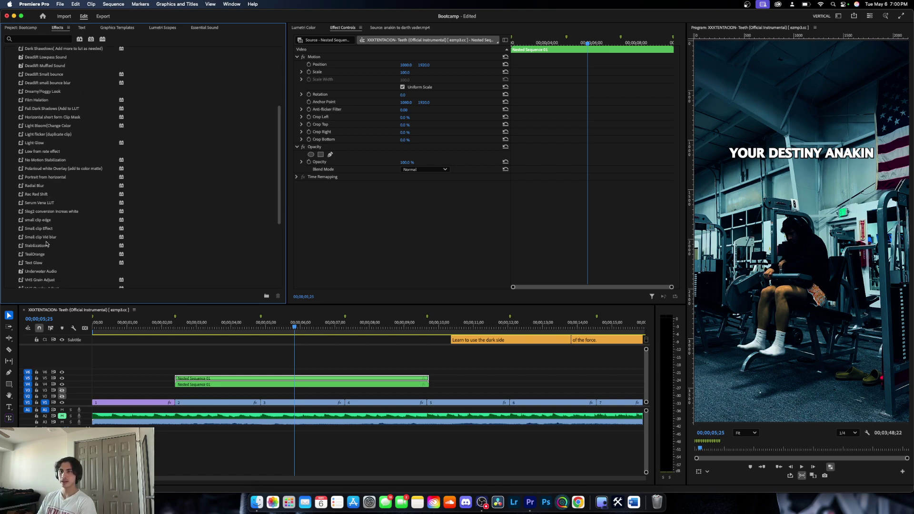
{"action": "scroll", "coordinate": [47, 243], "scroll_direction": "down", "scroll_amount": 2}
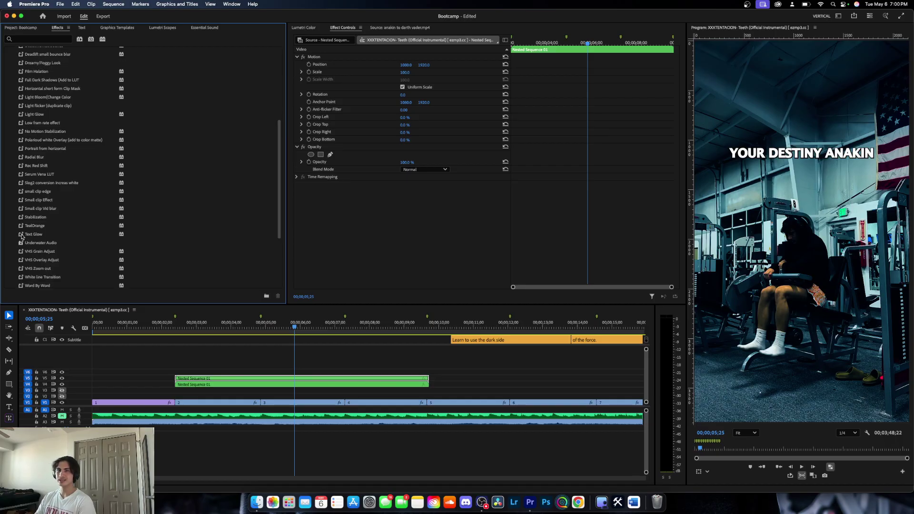
{"action": "left_click_drag", "start_coordinate": [21, 236], "coordinate": [260, 379]}
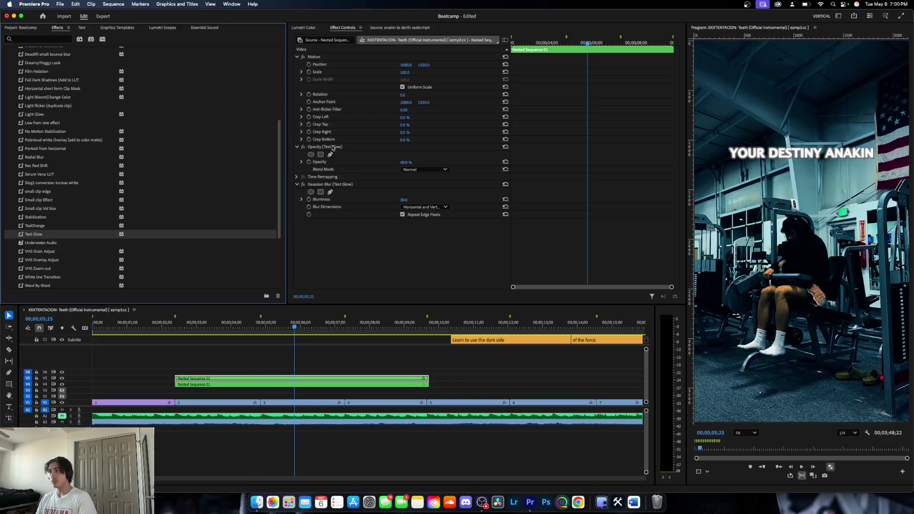
{"action": "key", "text": "super+z"}
{"action": "scroll", "coordinate": [48, 60], "scroll_direction": "up", "scroll_amount": 10}
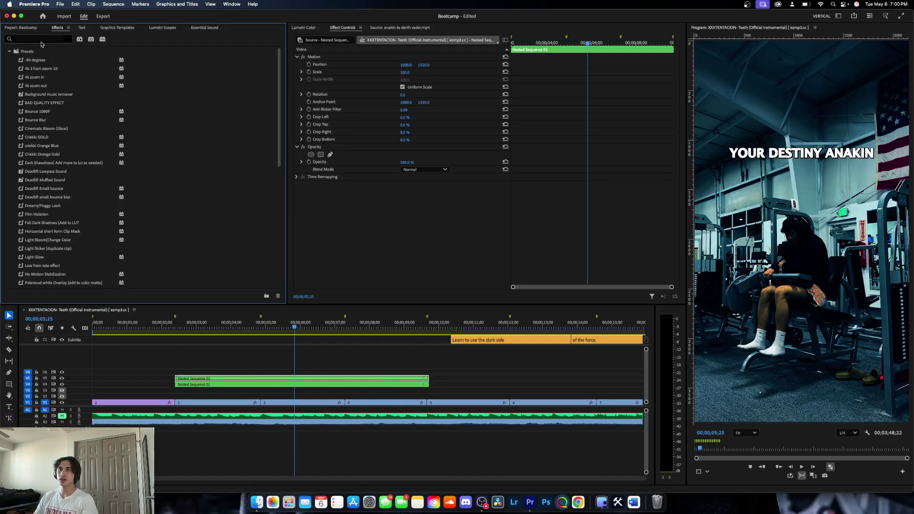
- Apply the Gaussian Blur video effect to the V5 nested copy and set its Blurriness to 30
{"action": "left_click", "coordinate": [46, 40]}
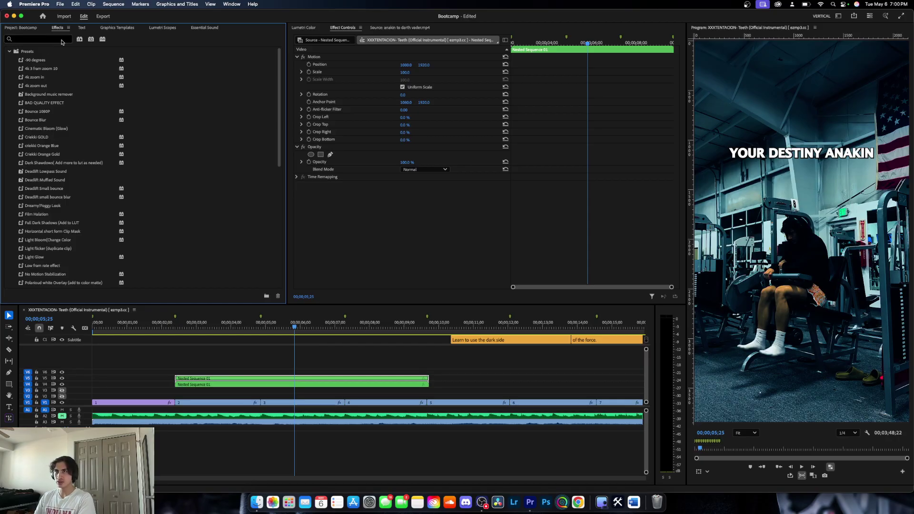
{"action": "type", "text": "g"}
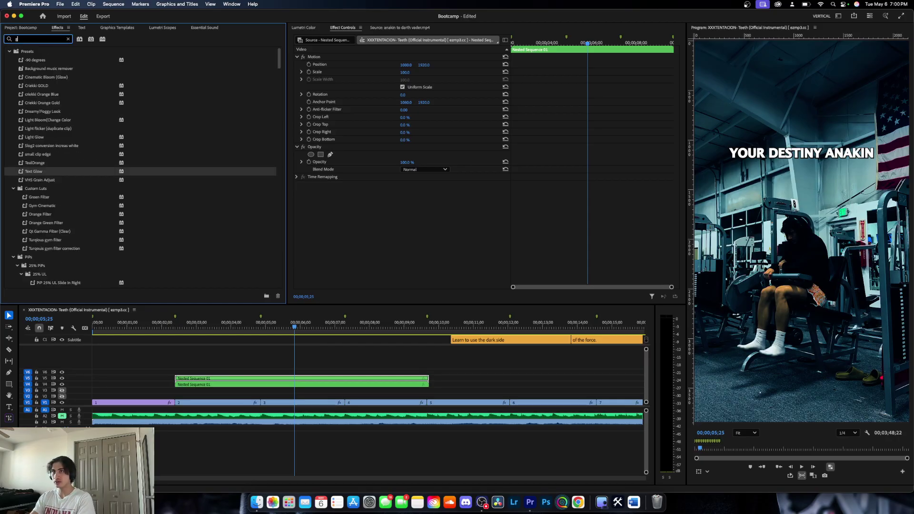
{"action": "type", "text": "au"}
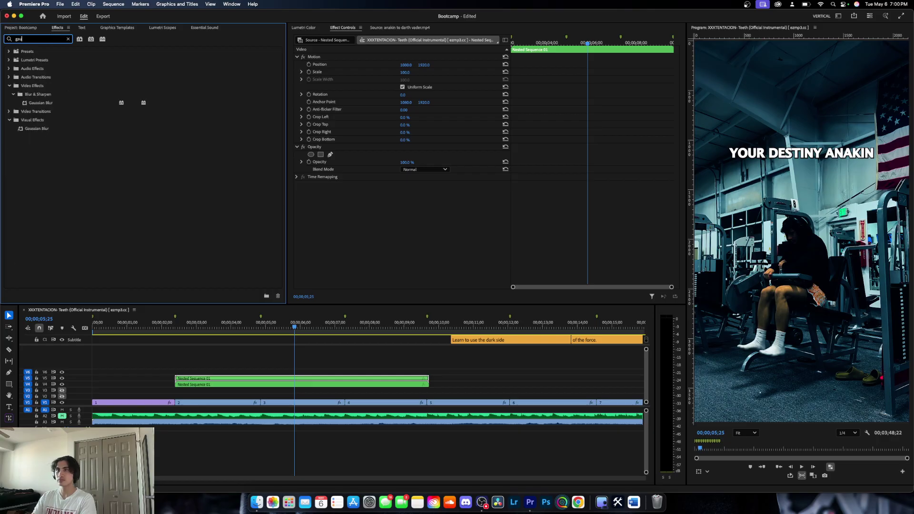
{"action": "left_click_drag", "start_coordinate": [24, 103], "coordinate": [286, 384]}
{"action": "left_click", "coordinate": [403, 200]}
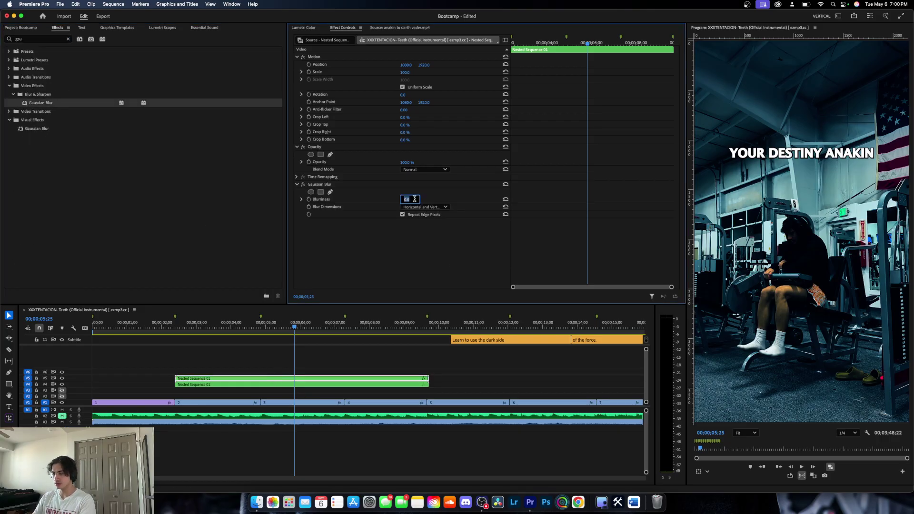
{"action": "type", "text": "30"}
{"action": "key", "text": "Return"}
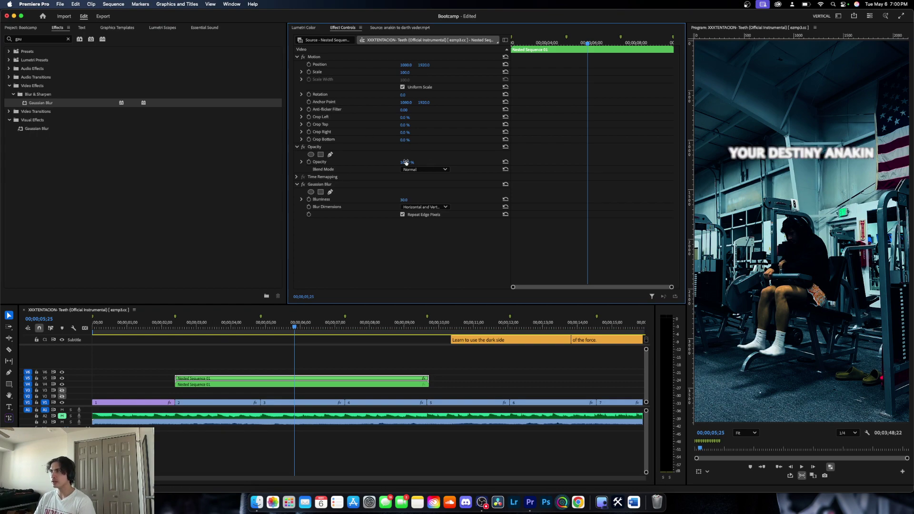
- Set the V5 nested copy's Opacity to 30% and toggle the V5 track's visibility to compare the glow
{"action": "left_click_drag", "start_coordinate": [405, 163], "coordinate": [373, 163]}
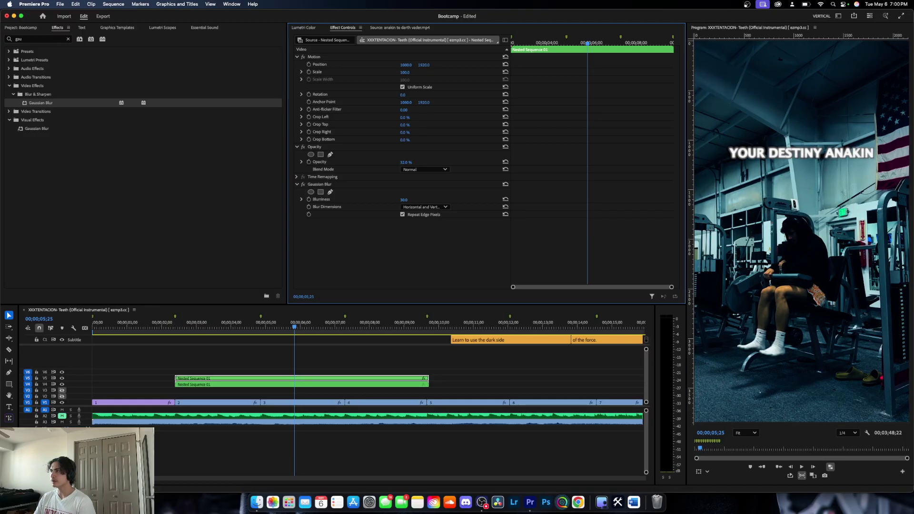
{"action": "left_click", "coordinate": [405, 163]}
{"action": "type", "text": "30"}
{"action": "key", "text": "Return"}
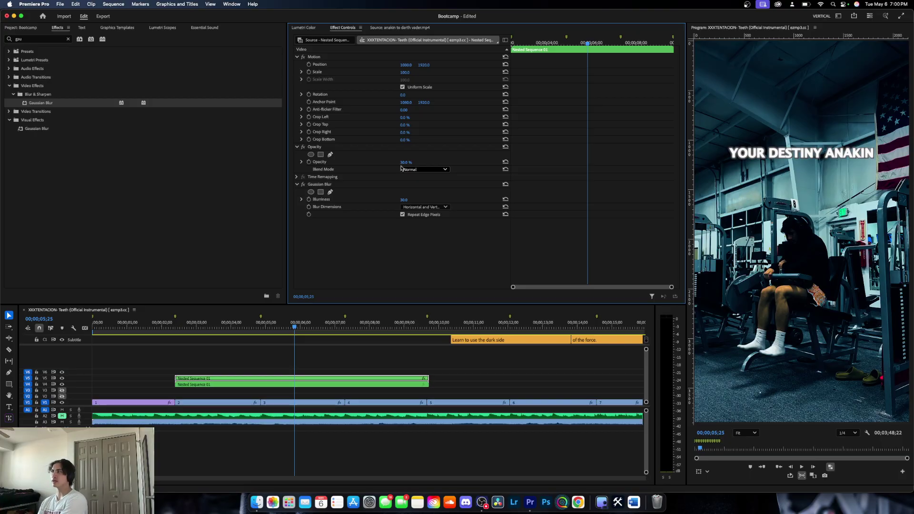
{"action": "left_click", "coordinate": [61, 379]}
{"action": "left_click", "coordinate": [61, 379]}
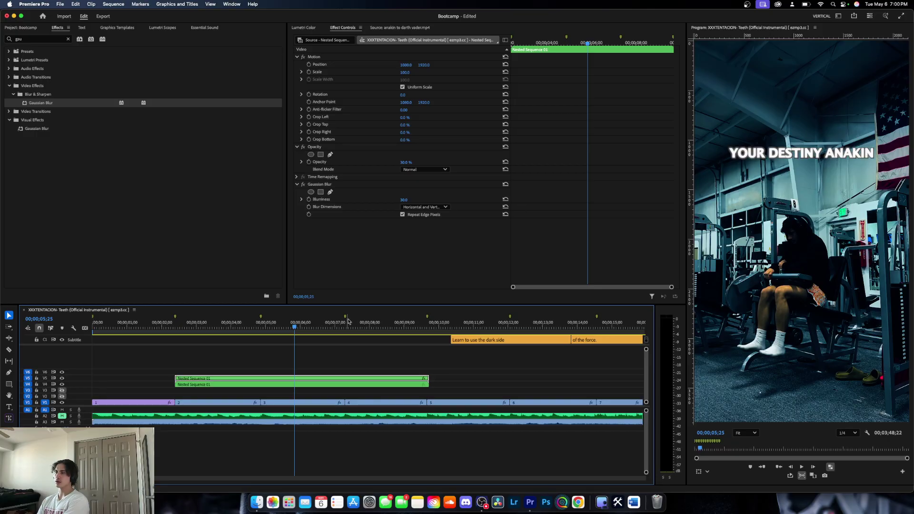
- Delete the blurred nested copy from V5 and select the nested caption sequence on V4
{"action": "key", "text": "Delete"}
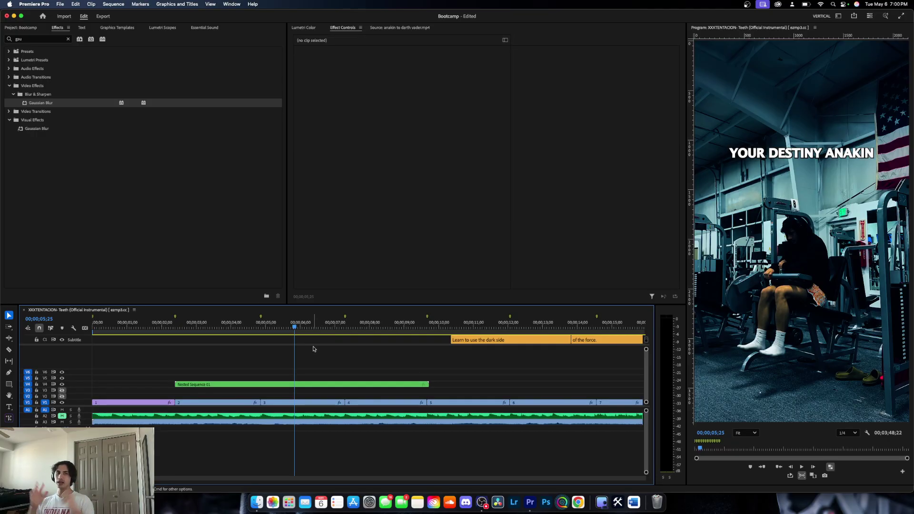
{"action": "left_click", "coordinate": [283, 385]}
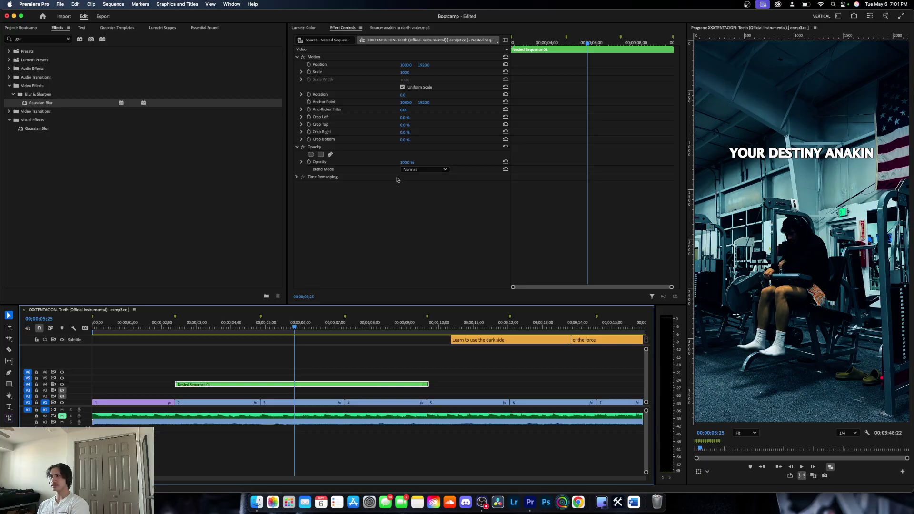
- Set the nested caption sequence's blend mode to Difference and preview the text over the following clips
{"action": "left_click", "coordinate": [426, 171]}
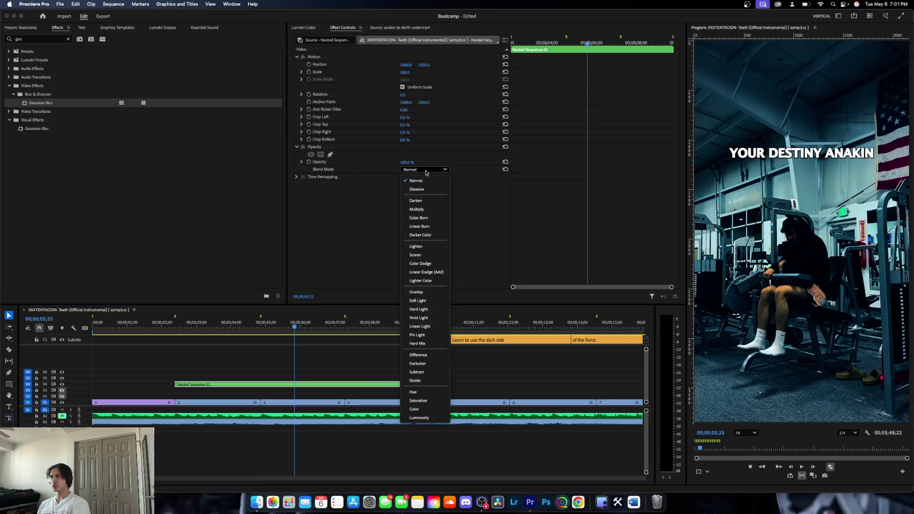
{"action": "left_click", "coordinate": [428, 356]}
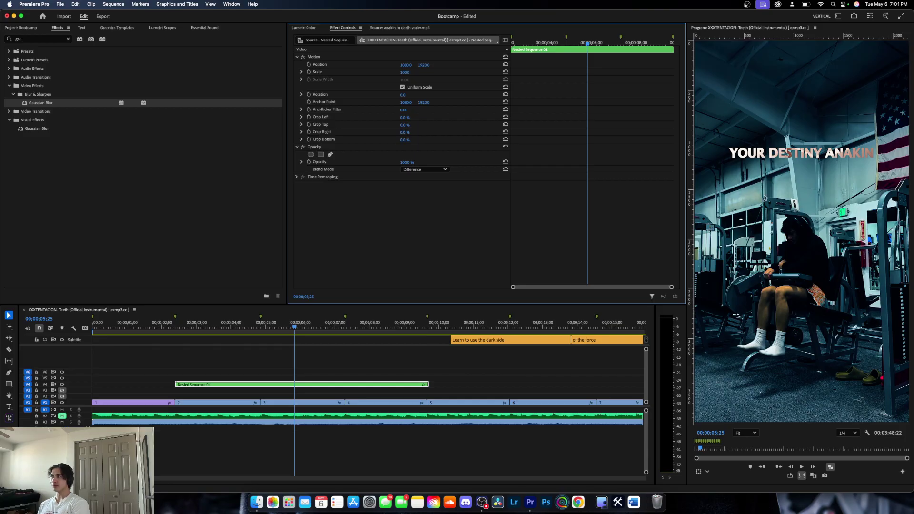
{"action": "left_click_drag", "start_coordinate": [292, 328], "coordinate": [354, 339]}
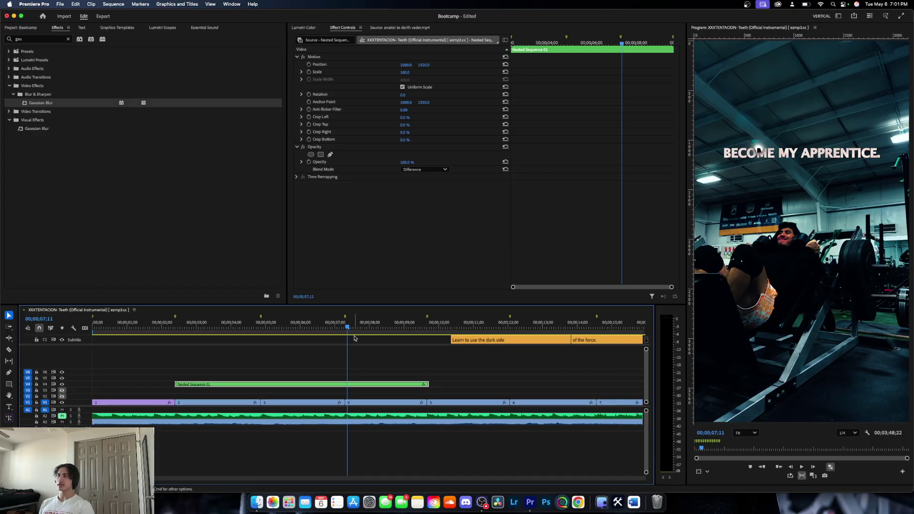
- Keyframe the nested captions' Scale from the sequence start to 120 at 00;00;04;26 and play back the zoom
{"action": "left_click", "coordinate": [170, 326]}
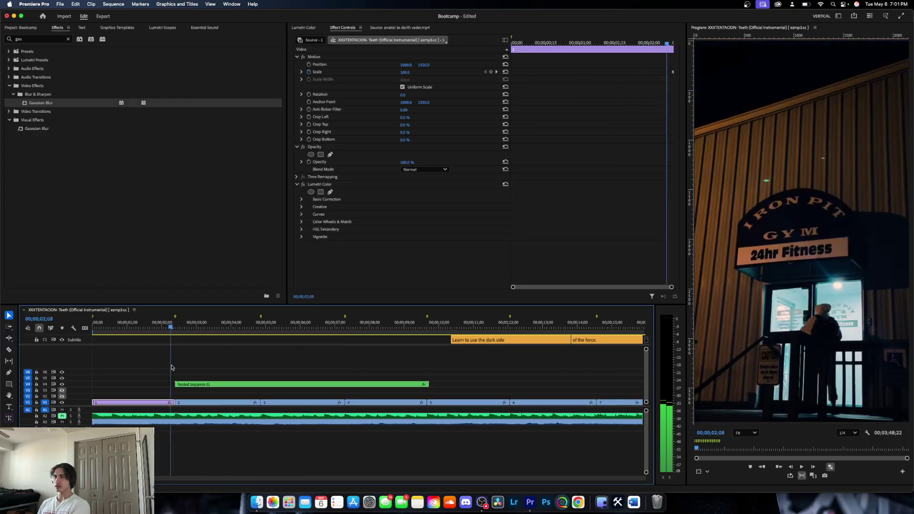
{"action": "key", "text": "Down"}
{"action": "left_click", "coordinate": [195, 384]}
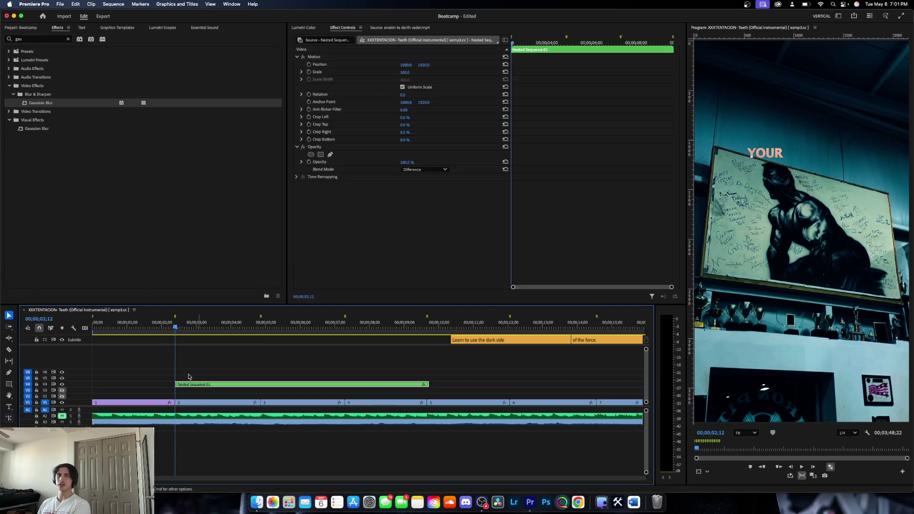
{"action": "left_click", "coordinate": [308, 73]}
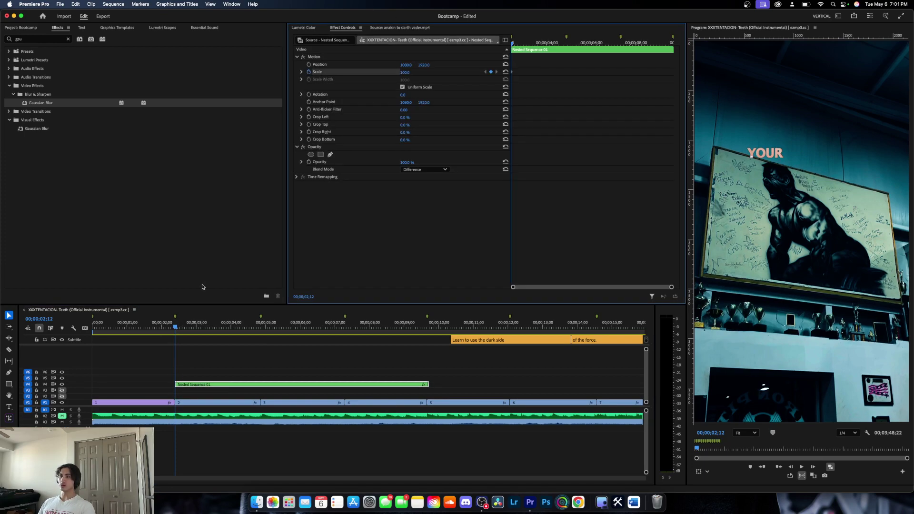
{"action": "left_click_drag", "start_coordinate": [177, 342], "coordinate": [261, 343]}
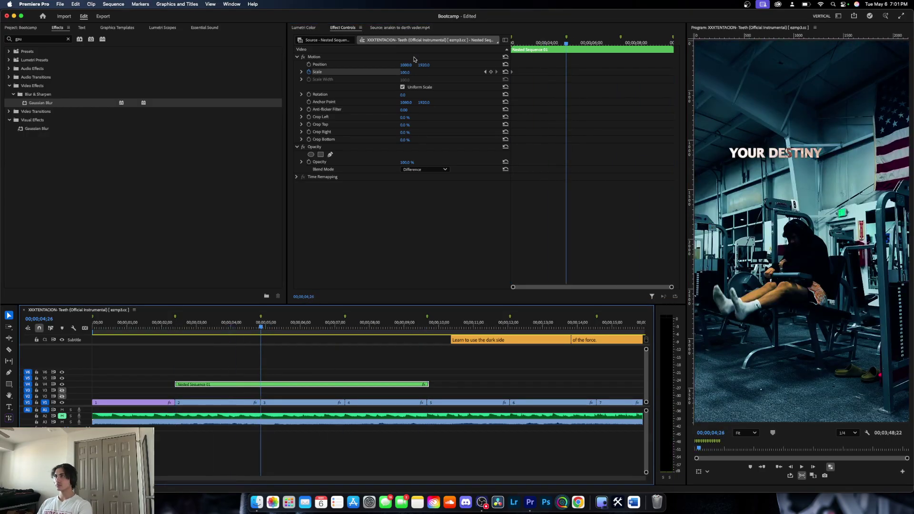
{"action": "left_click", "coordinate": [406, 72]}
{"action": "type", "text": "120"}
{"action": "key", "text": "Return"}
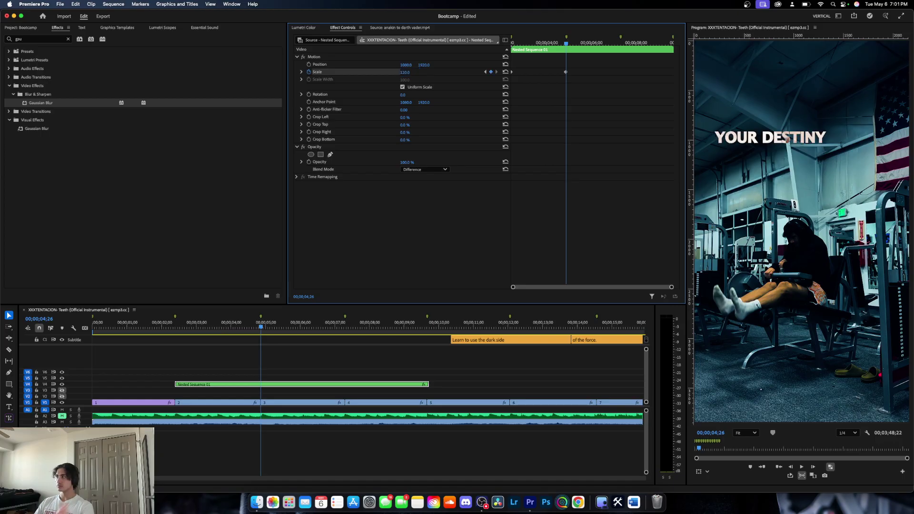
{"action": "left_click_drag", "start_coordinate": [261, 327], "coordinate": [164, 343]}
{"action": "key", "text": "space"}
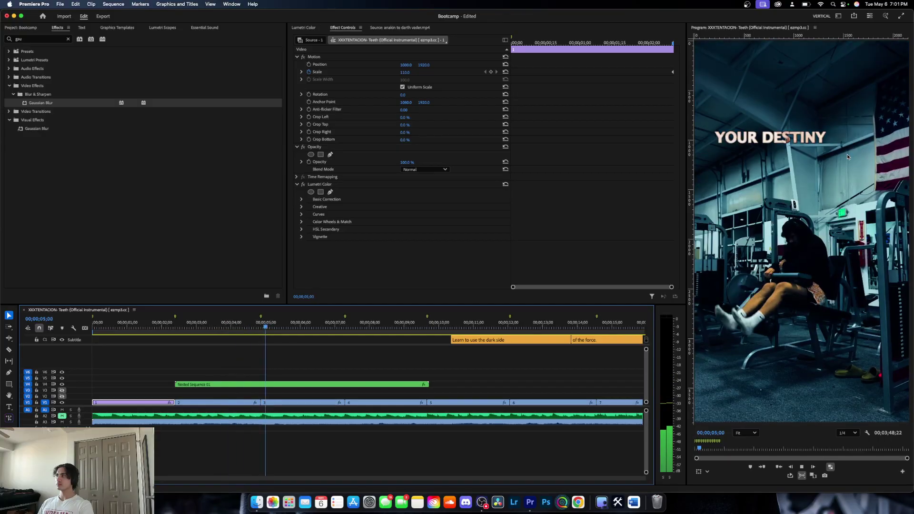
{"action": "key", "text": "space"}
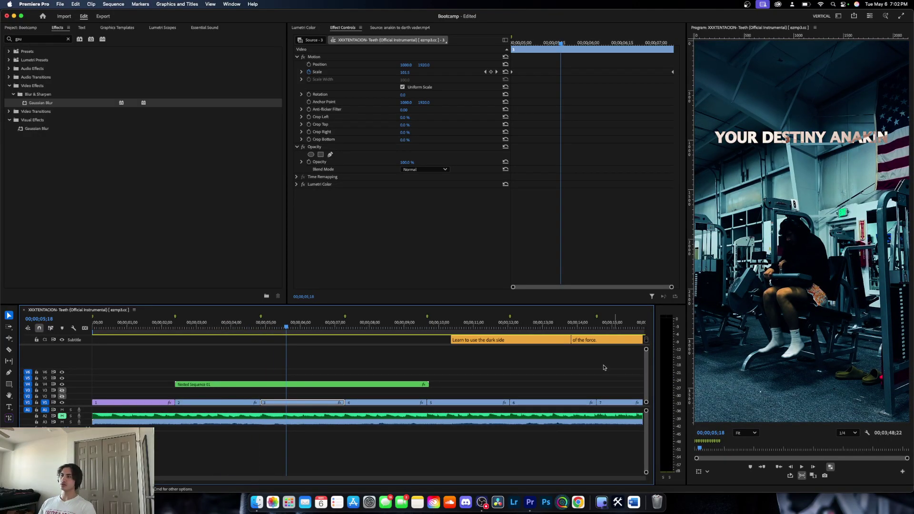
- Fade out the nested captions with an Opacity keyframe at 00;00;08;29 and one at 0% at 00;00;09;21
{"action": "left_click_drag", "start_coordinate": [297, 326], "coordinate": [403, 328]}
{"action": "left_click", "coordinate": [417, 384]}
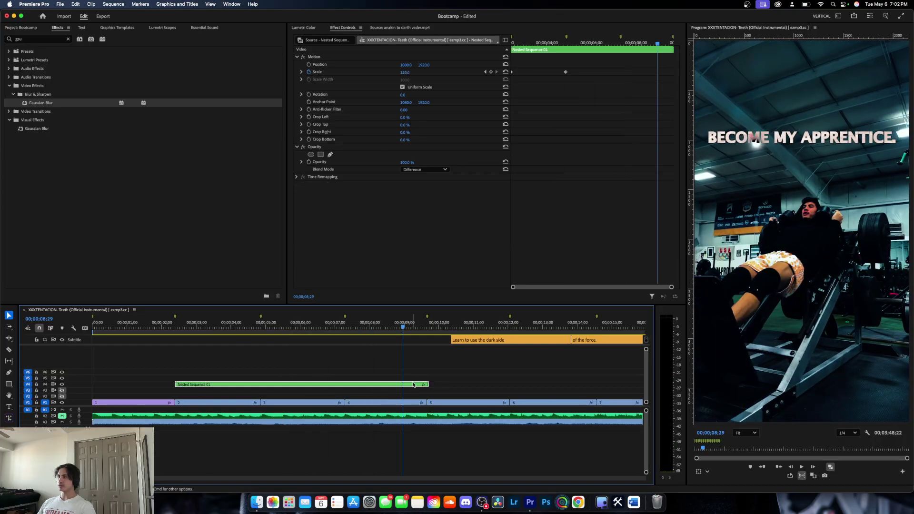
{"action": "left_click", "coordinate": [309, 163]}
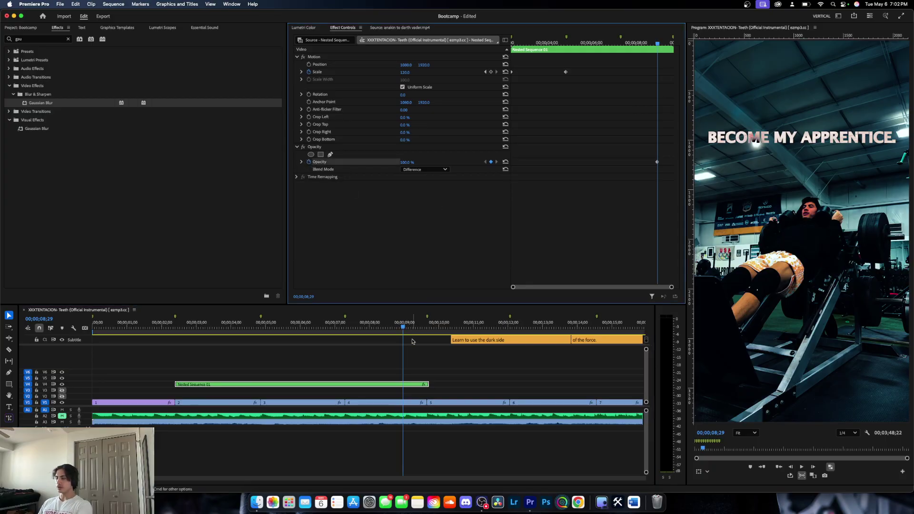
{"action": "left_click", "coordinate": [428, 325]}
{"action": "key", "text": "Right"}
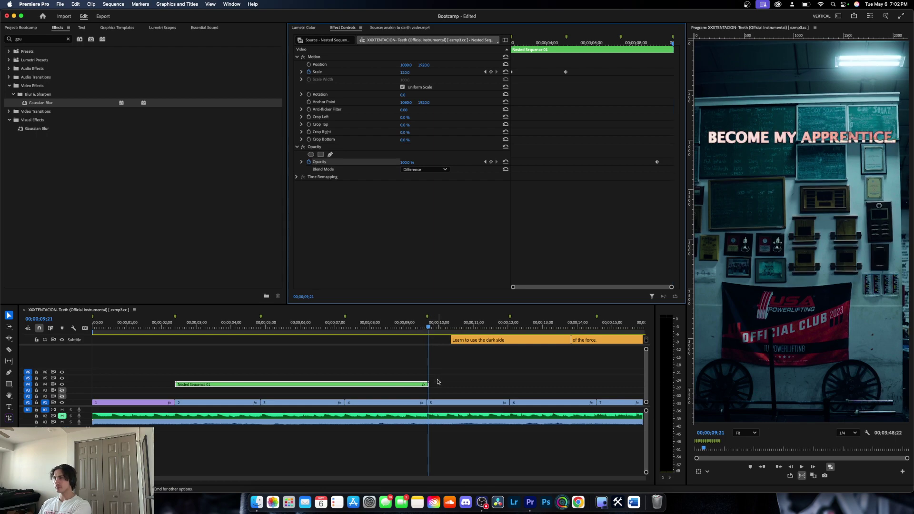
{"action": "left_click", "coordinate": [443, 385]}
{"action": "key", "text": "Right"}
{"action": "key", "text": "Left"}
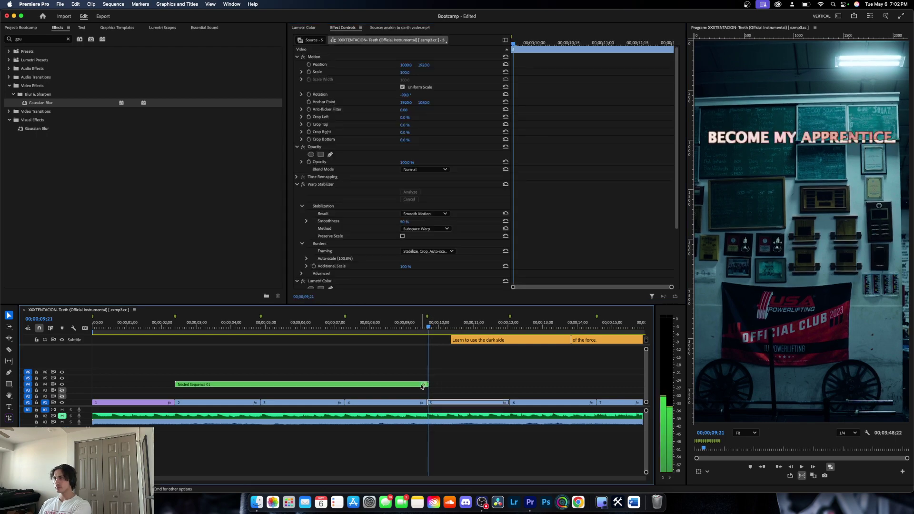
{"action": "left_click", "coordinate": [422, 385]}
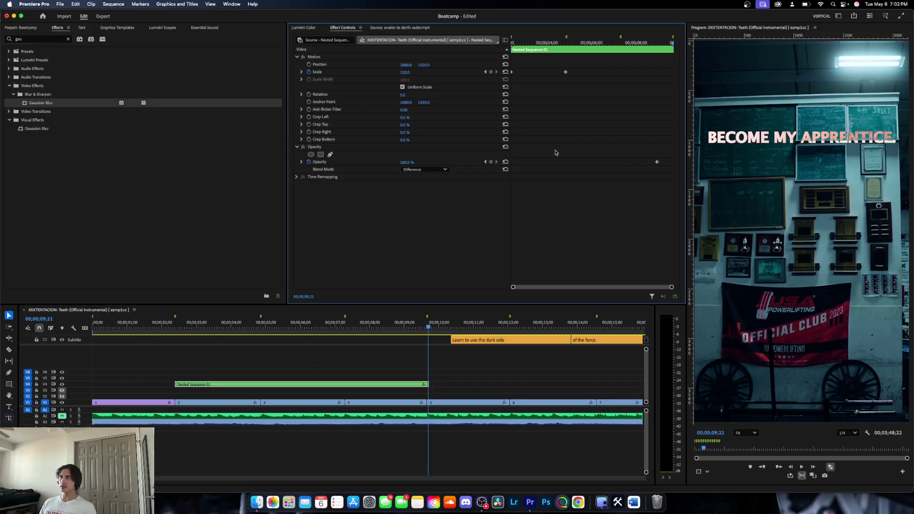
{"action": "left_click", "coordinate": [405, 162]}
{"action": "type", "text": "0"}
{"action": "key", "text": "Return"}
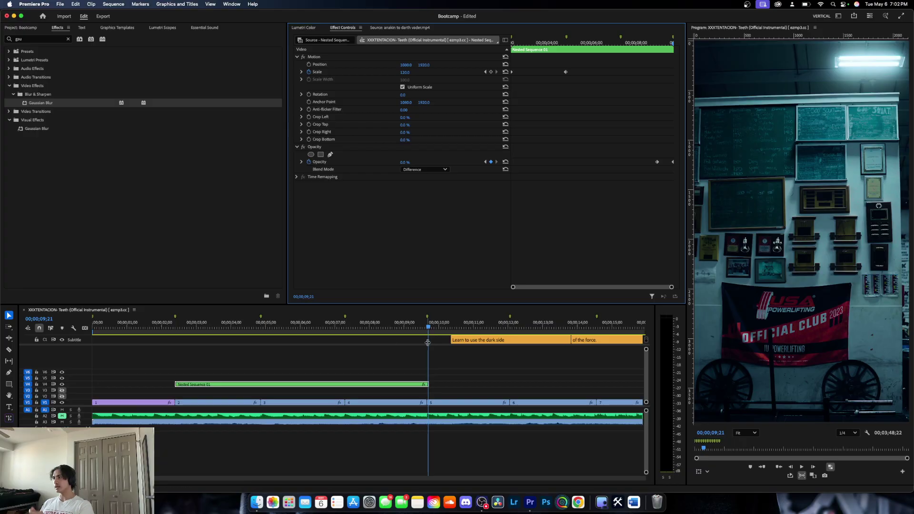
- Play back the fade at the end of the nested captions and scrub back over the earlier words
{"action": "left_click_drag", "start_coordinate": [428, 327], "coordinate": [340, 334]}
{"action": "key", "text": "space"}
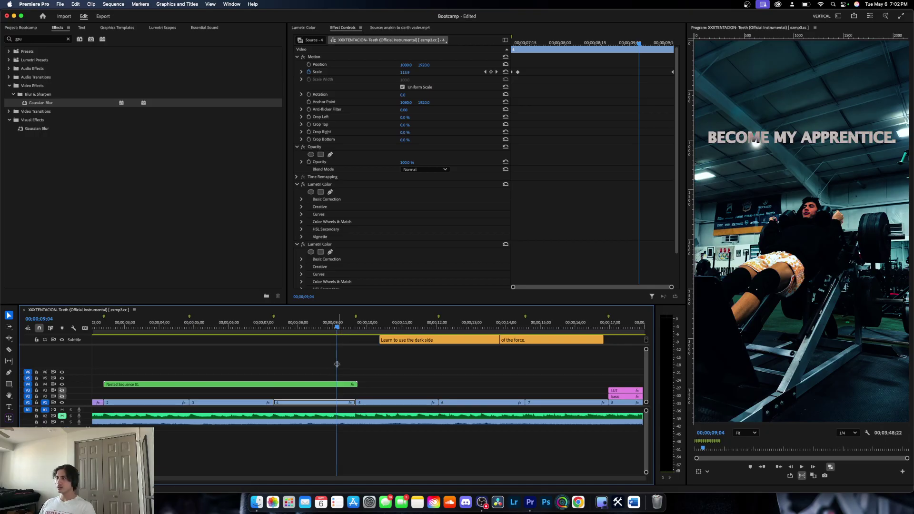
{"action": "left_click", "coordinate": [323, 392]}
{"action": "left_click", "coordinate": [291, 385]}
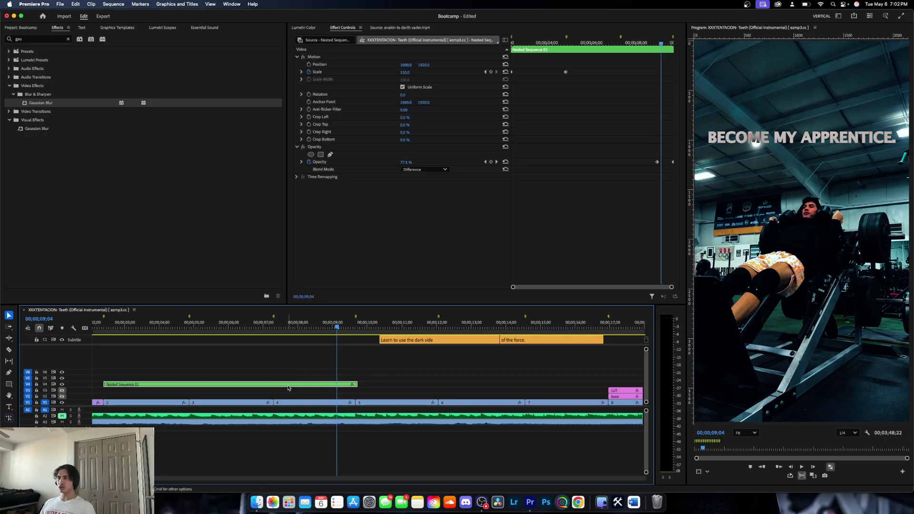
{"action": "left_click_drag", "start_coordinate": [342, 329], "coordinate": [224, 350]}
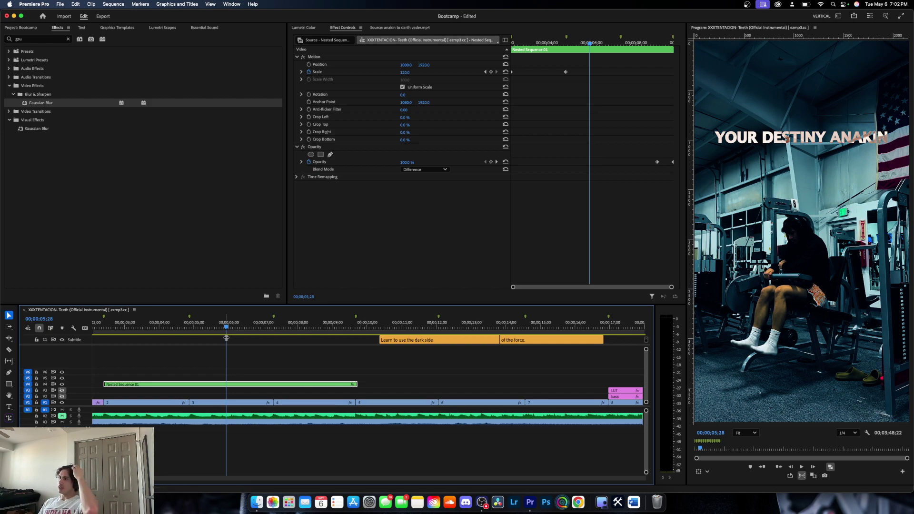
{"action": "key", "text": "j"}
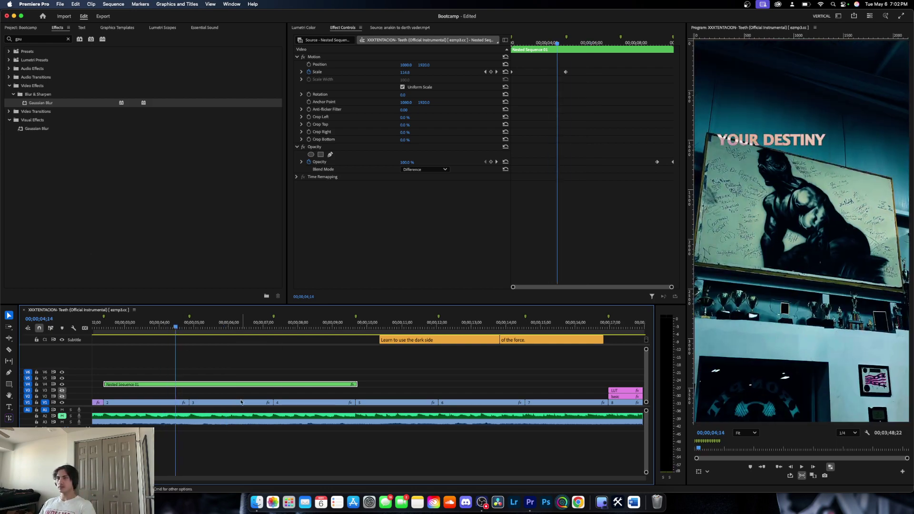
- Delete the nested caption sequence from V4 and the dialogue audio clip beneath the music
{"action": "key", "text": "Delete"}
{"action": "left_click", "coordinate": [224, 424]}
{"action": "key", "text": "Delete"}
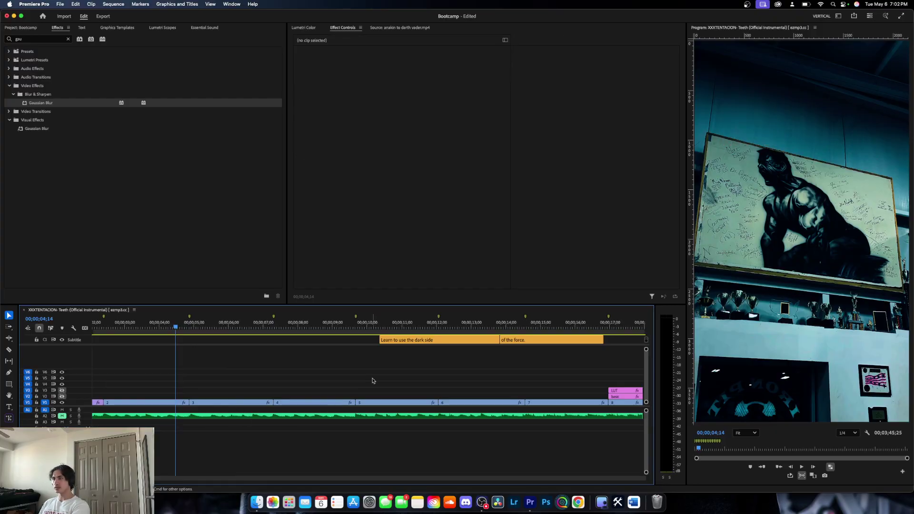
- Delete the subtitle captions "Learn to use the dark side" and "of the force."
{"action": "left_click", "coordinate": [447, 340]}
{"action": "key", "text": "Delete"}
{"action": "left_click", "coordinate": [541, 341]}
{"action": "key", "text": "Delete"}
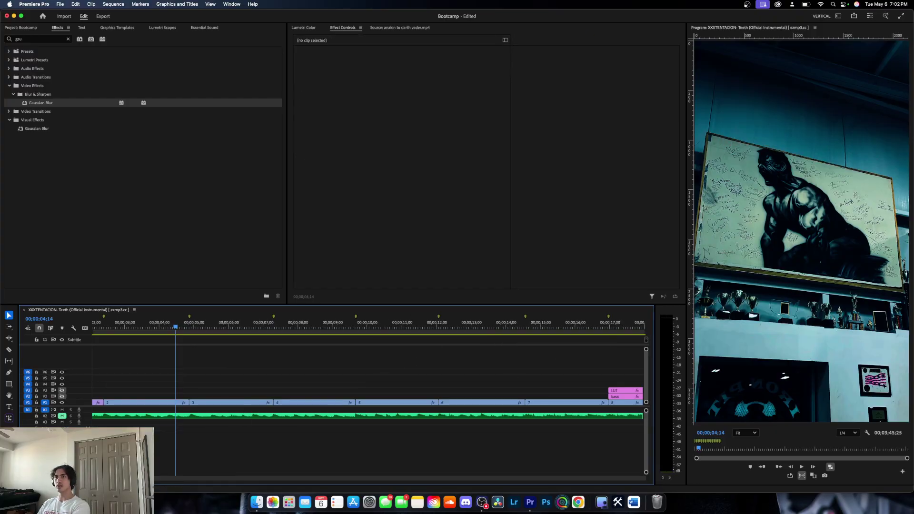
- Clear Text Style, the anakin to darth vader clip and you look lonely.mp4 from the project's SFX bin
{"action": "left_click", "coordinate": [20, 28]}
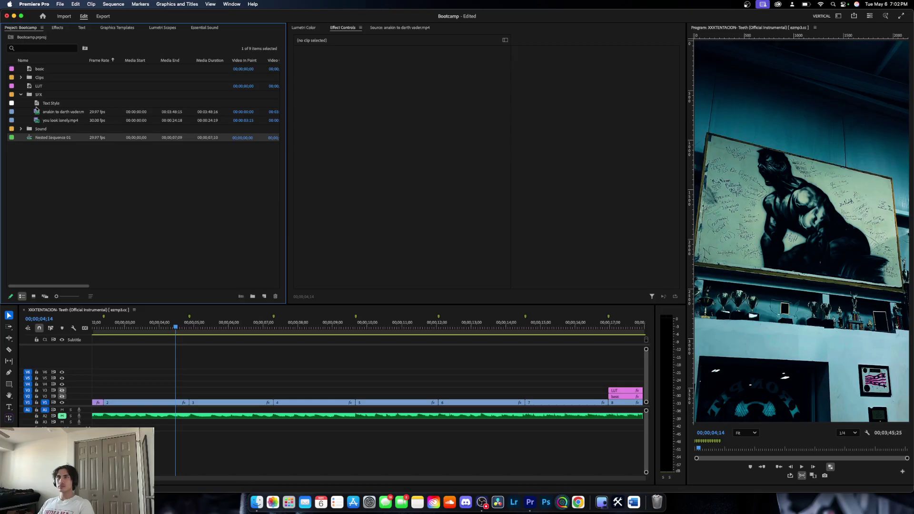
{"action": "left_click", "coordinate": [36, 112]}
{"action": "left_click", "coordinate": [35, 122], "text": "shift"}
{"action": "left_click", "coordinate": [36, 105], "text": "shift"}
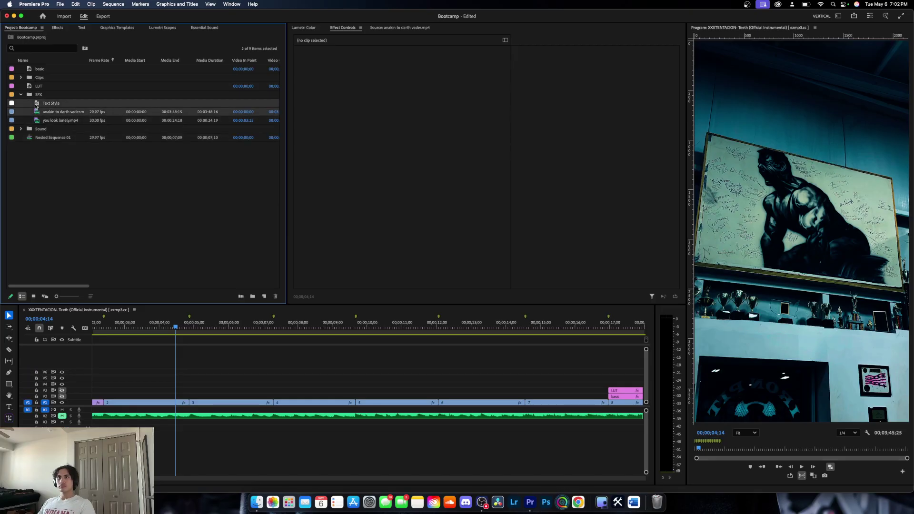
{"action": "right_click", "coordinate": [35, 104]}
{"action": "left_click", "coordinate": [36, 105]}
{"action": "left_click", "coordinate": [42, 121], "text": "shift"}
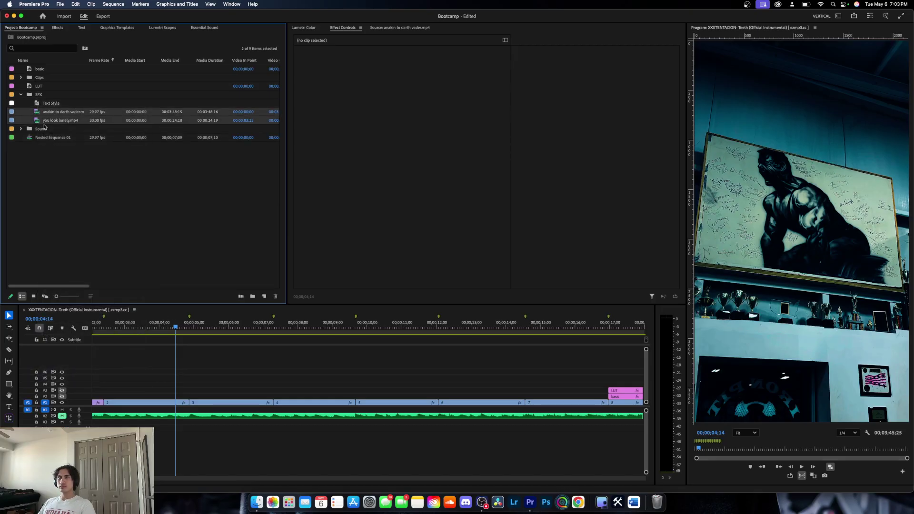
{"action": "left_click", "coordinate": [70, 188]}
{"action": "left_click", "coordinate": [32, 118]}
{"action": "left_click", "coordinate": [38, 111], "text": "shift"}
{"action": "left_click", "coordinate": [39, 104], "text": "shift"}
{"action": "right_click", "coordinate": [42, 114]}
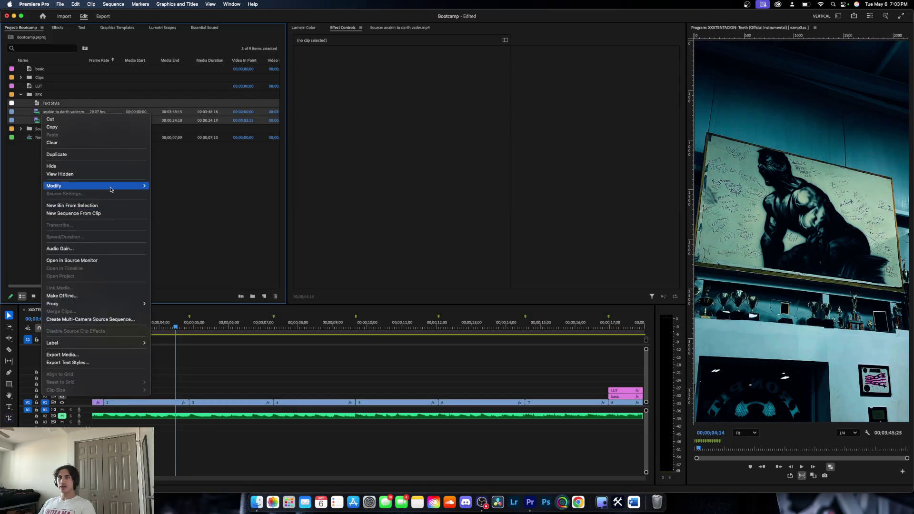
{"action": "left_click", "coordinate": [55, 143]}
- Delete all remaining captions from the Subtitle track across the whole sequence
{"action": "left_click_drag", "start_coordinate": [176, 328], "coordinate": [397, 328]}
{"action": "key", "text": "backslash"}
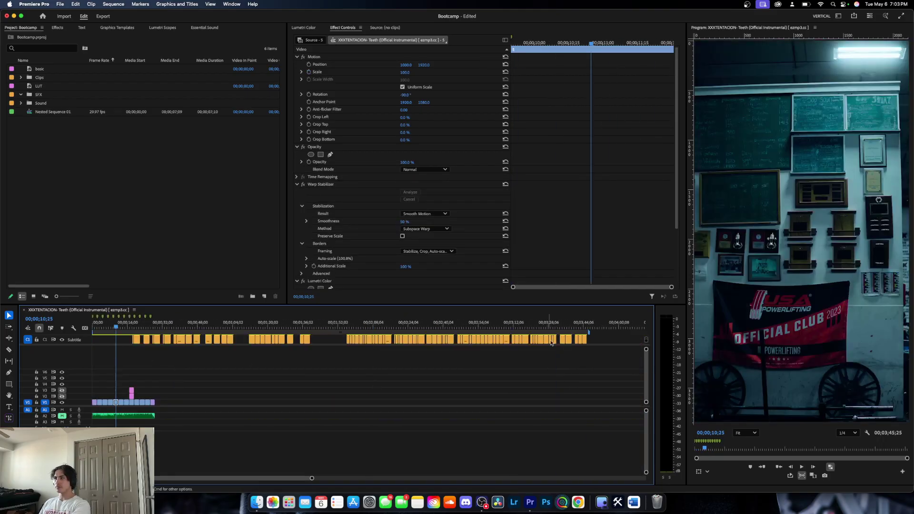
{"action": "left_click_drag", "start_coordinate": [599, 341], "coordinate": [119, 342]}
{"action": "key", "text": "Delete"}
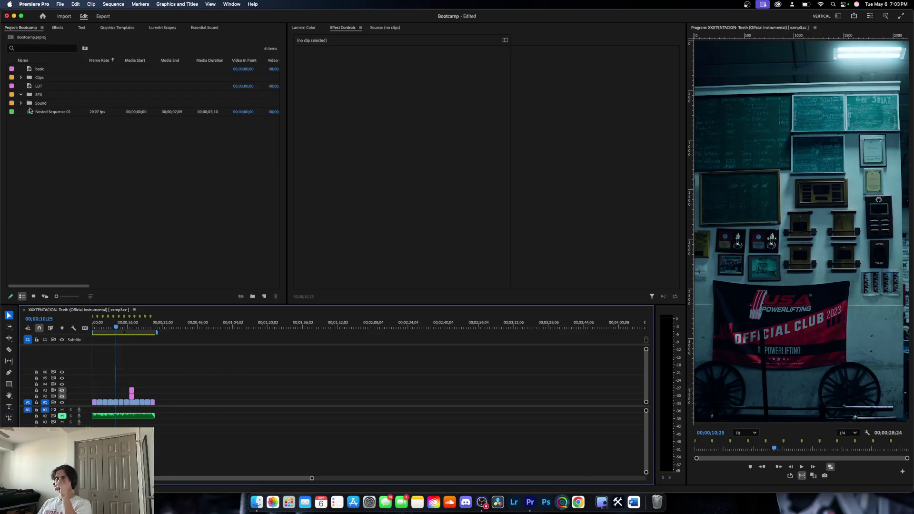
- Remove Nested Sequence 01 from the project, fit the main sequence in the timeline and save the project
{"action": "double_click", "coordinate": [30, 111]}
{"action": "right_click", "coordinate": [30, 117]}
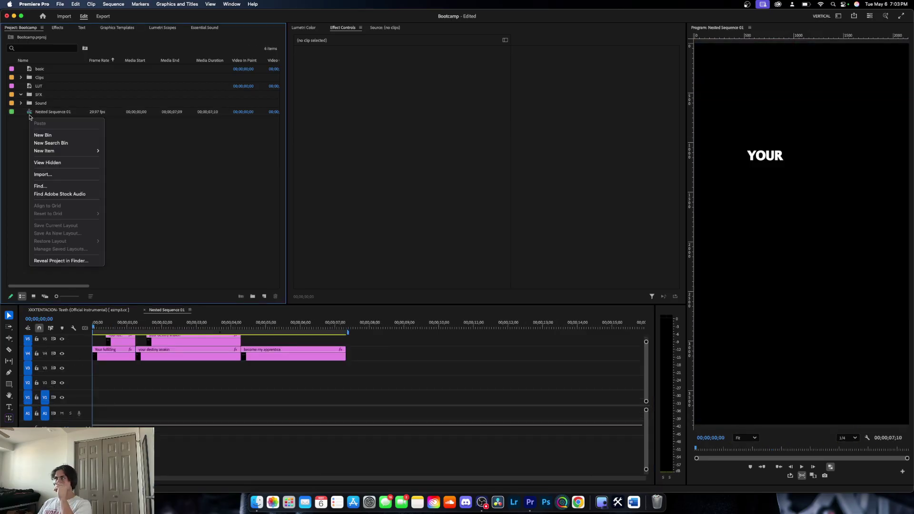
{"action": "right_click", "coordinate": [31, 113]}
{"action": "left_click", "coordinate": [32, 84]}
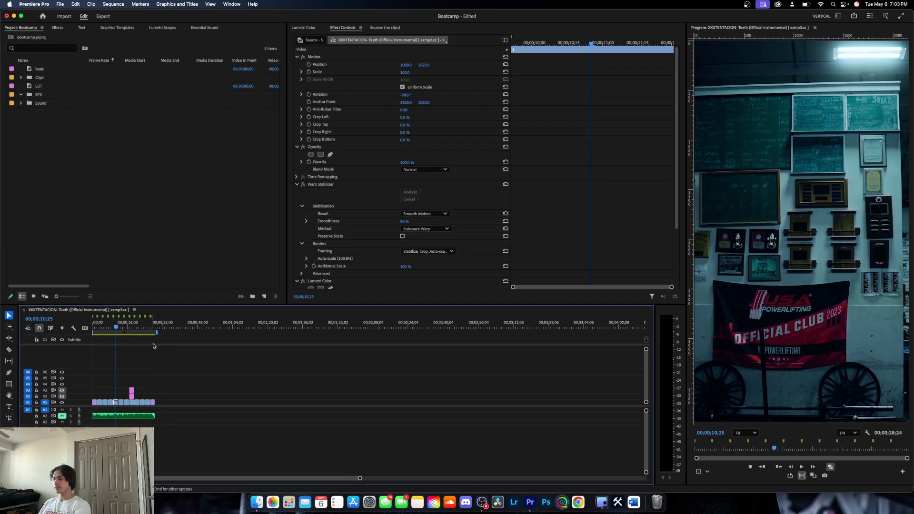
{"action": "key", "text": "backslash"}
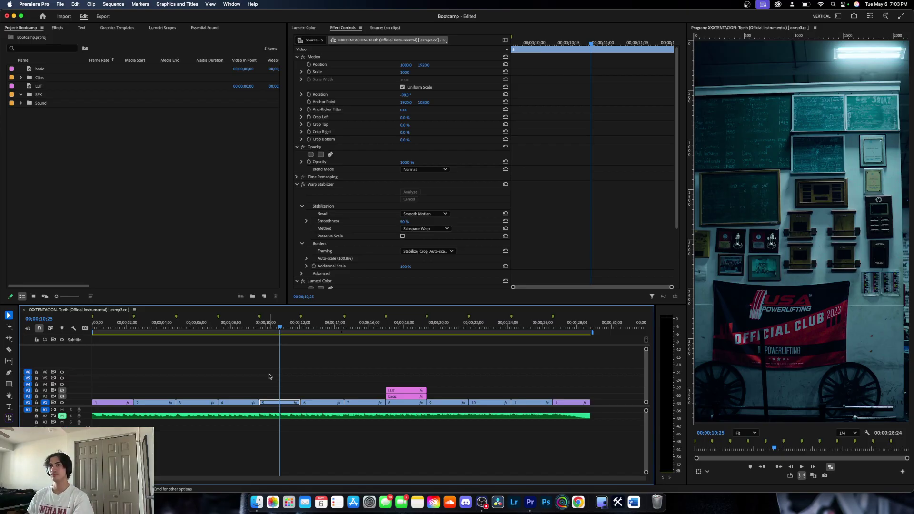
{"action": "key", "text": "super+s"}
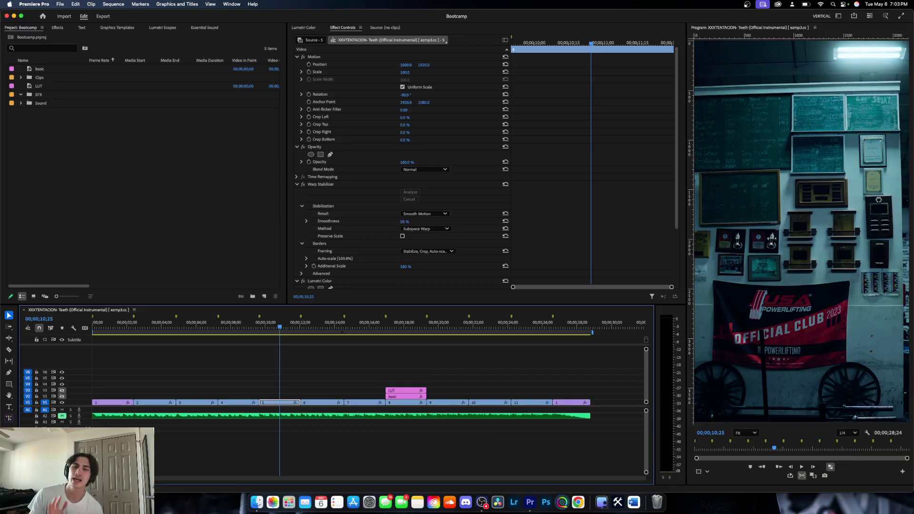